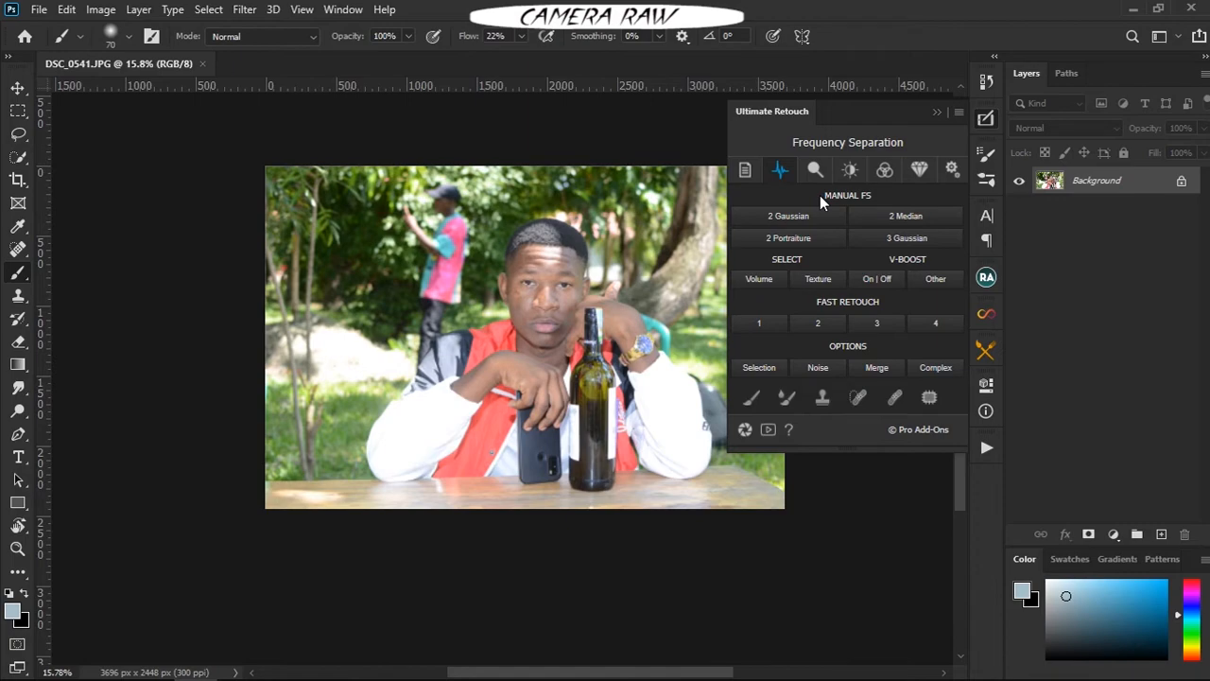
# Open the DSC_0541.JPG background photo in the Camera Raw Filter.
pyautogui.scroll(3, 697, 196)
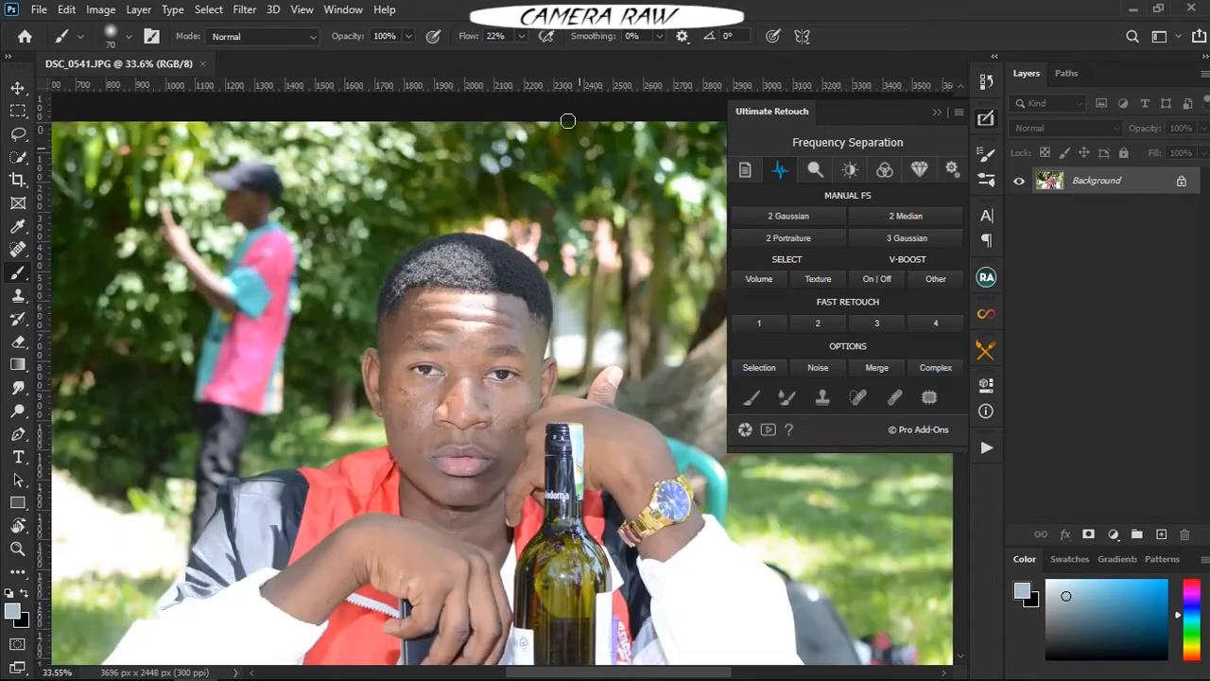
pyautogui.scroll(-4, 570, 176)
pyautogui.scroll(3, 570, 177)
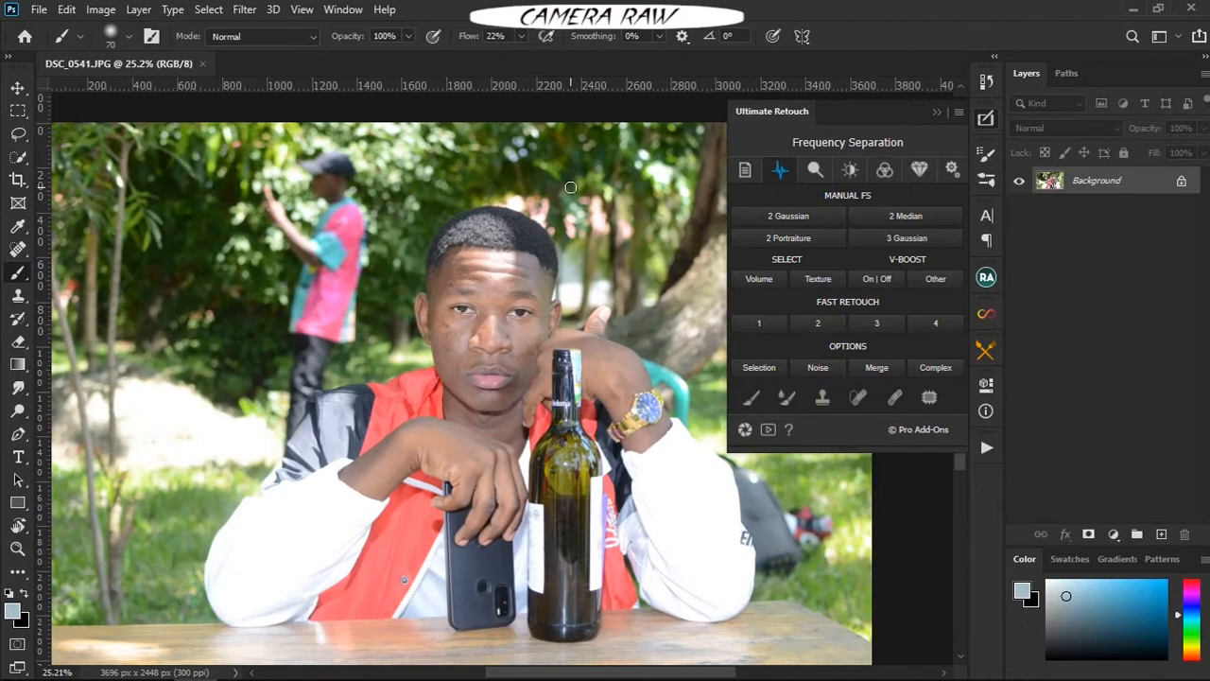
pyautogui.scroll(-3, 571, 187)
pyautogui.scroll(2, 534, 142)
pyautogui.click(261, 9)
pyautogui.click(307, 111)
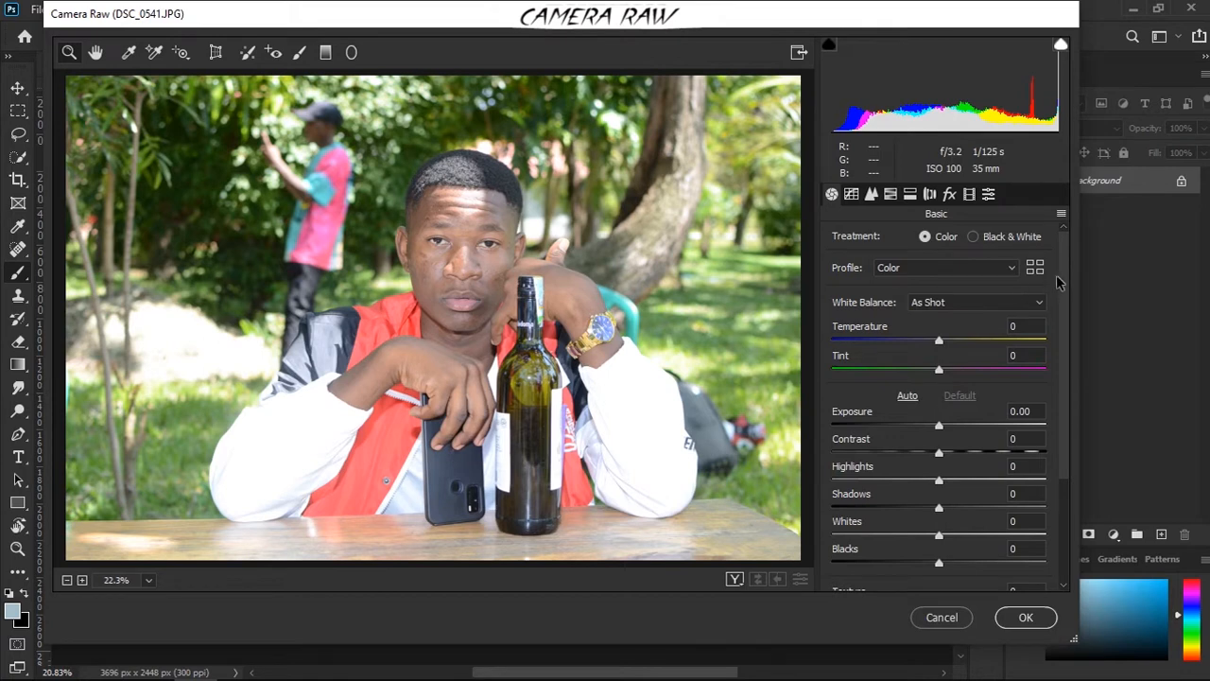
# Try the Monochrome profile on the photo and switch the profile back to Color.
pyautogui.moveTo(1069, 272); pyautogui.dragTo(1062, 435)
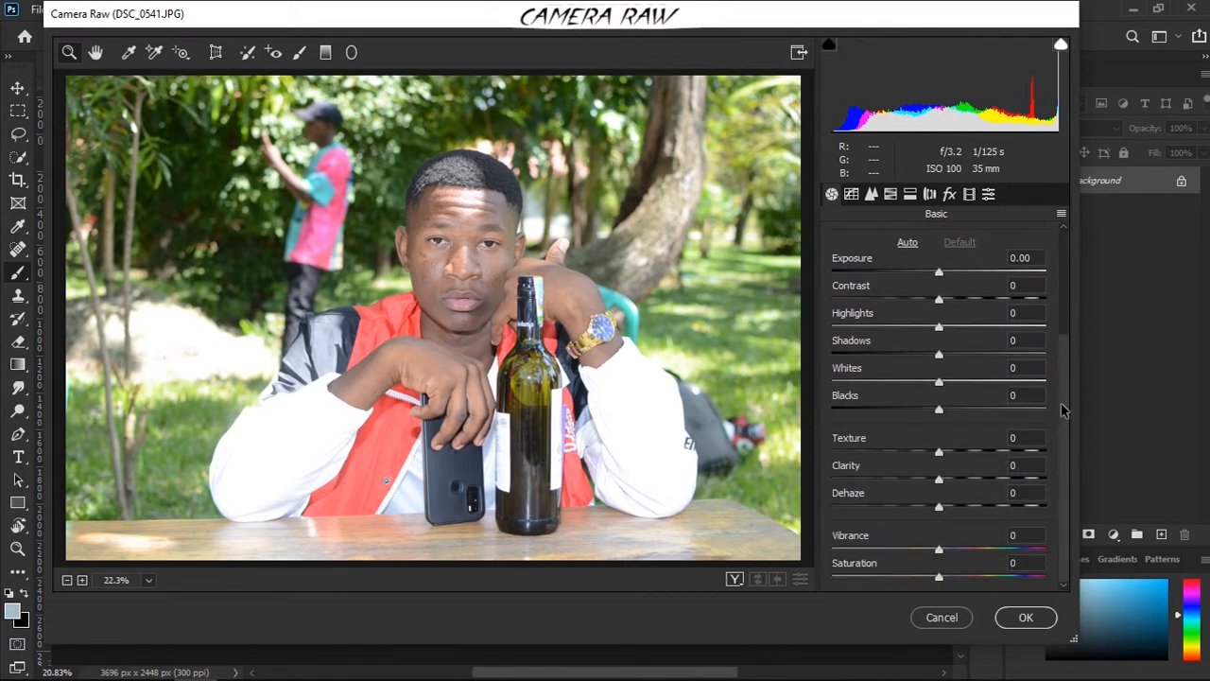
pyautogui.scroll(3, 1062, 412)
pyautogui.scroll(-3, 1065, 359)
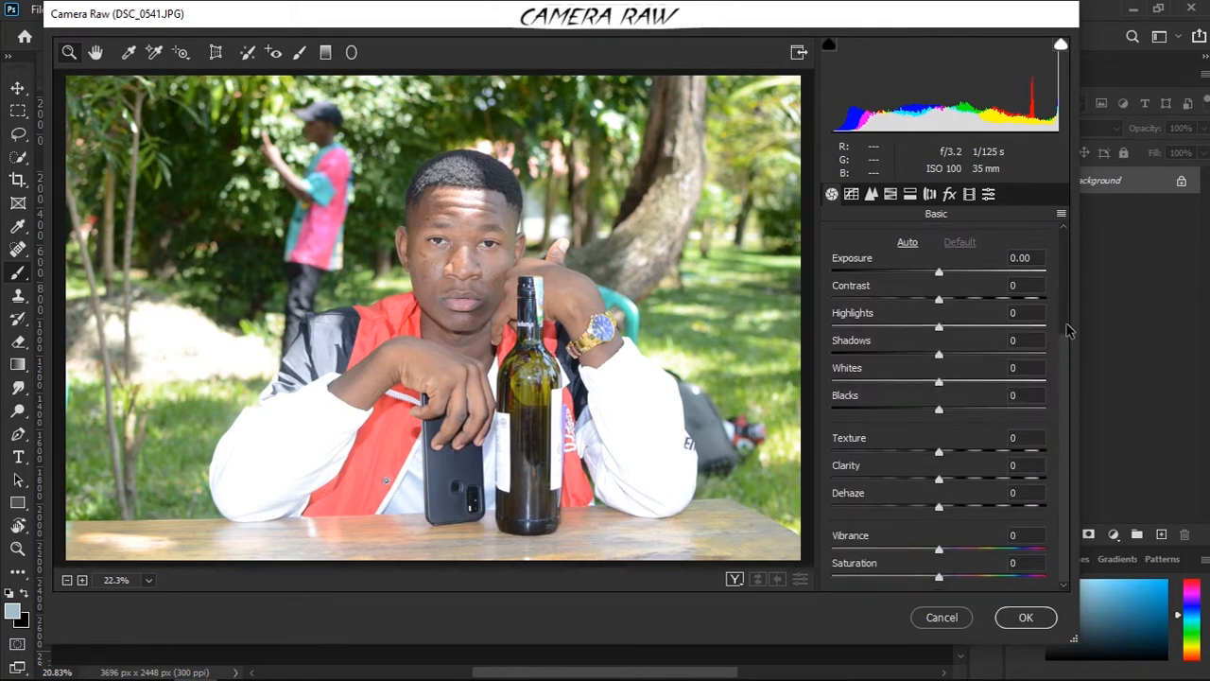
pyautogui.scroll(3, 907, 236)
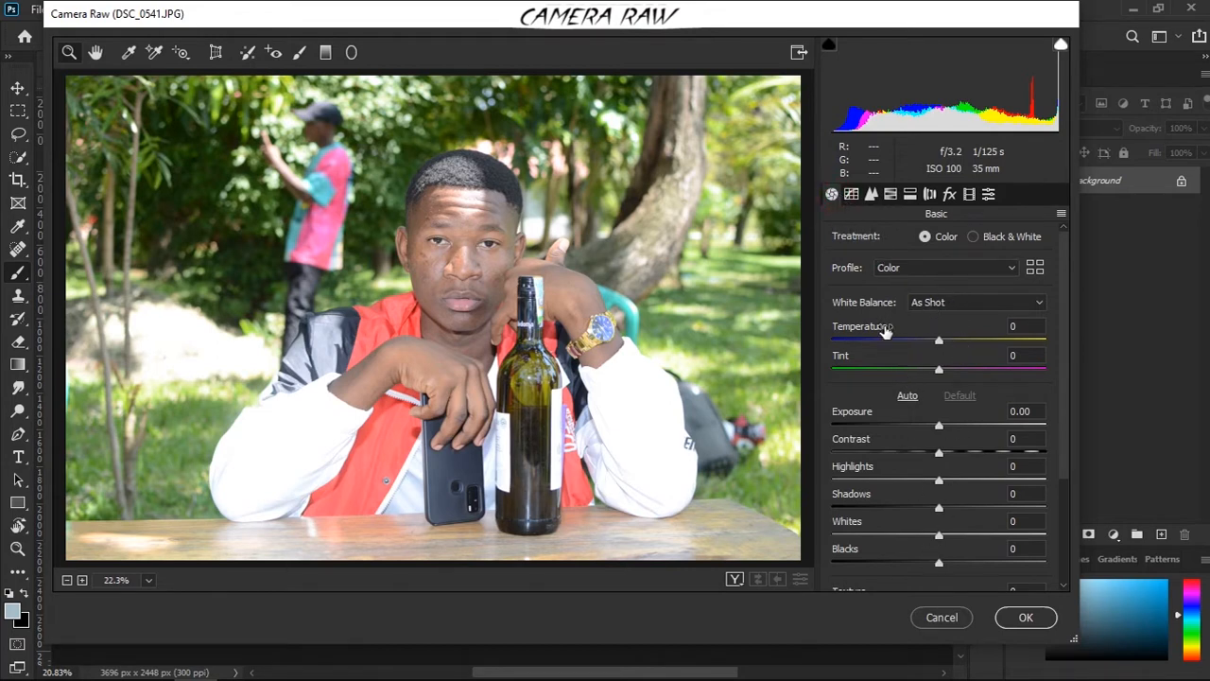
pyautogui.click(1016, 268)
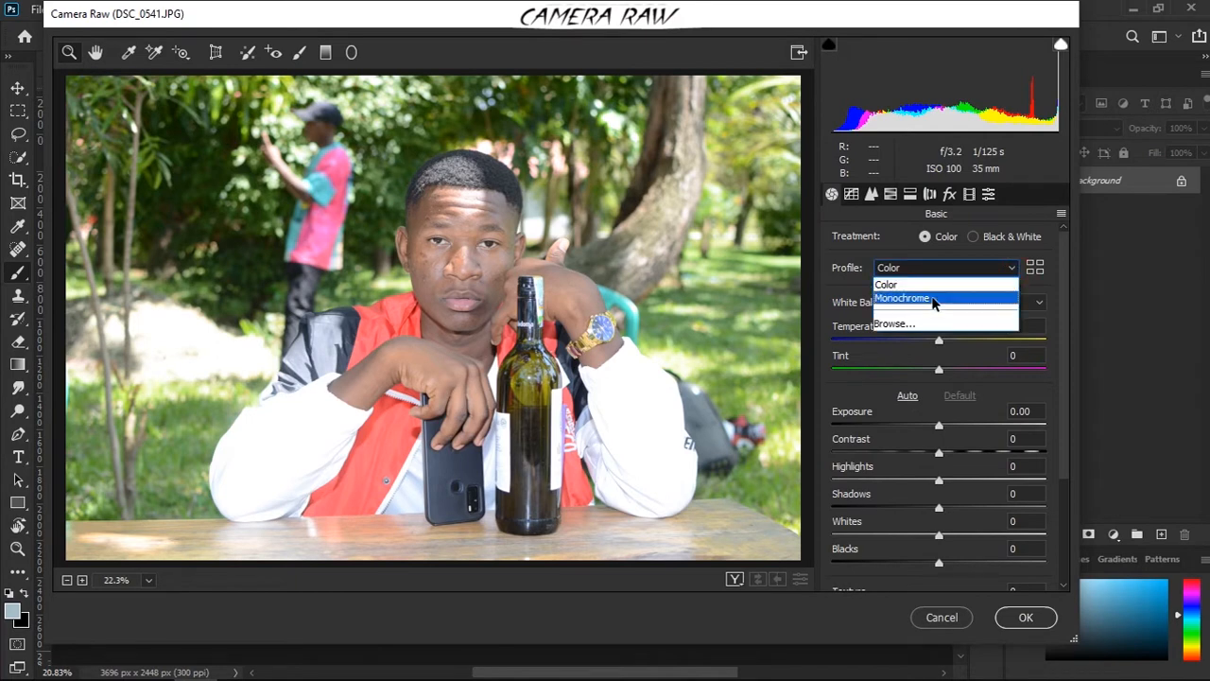
pyautogui.click(943, 298)
pyautogui.click(1001, 269)
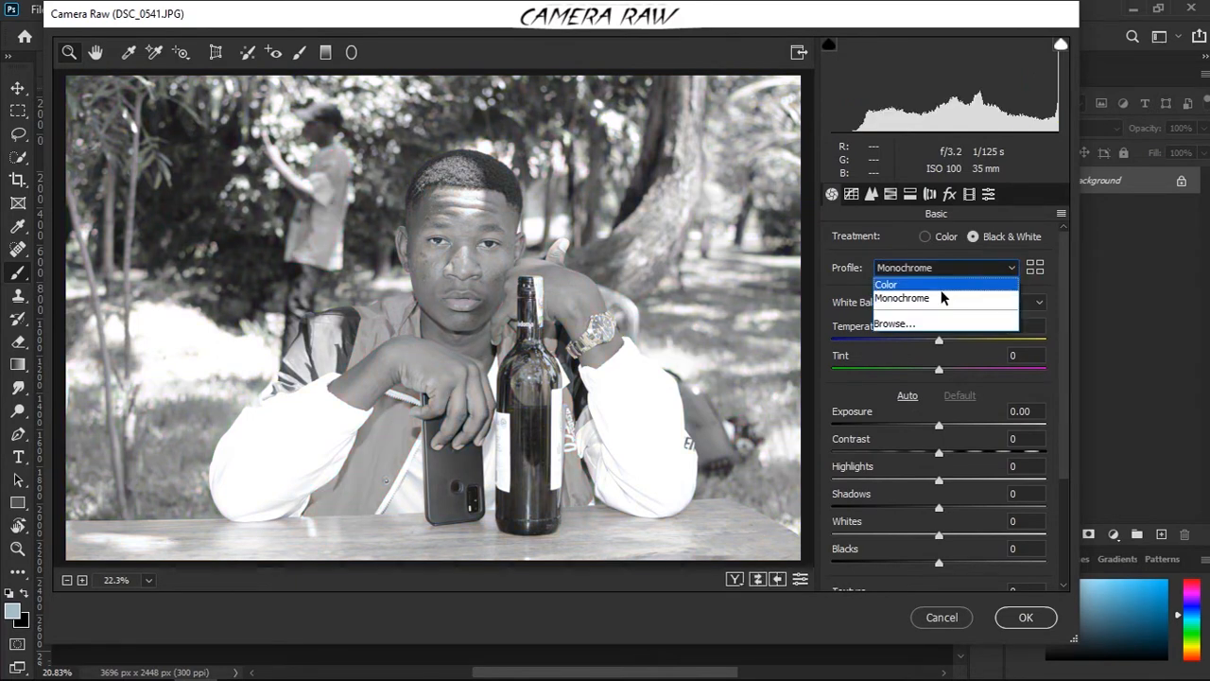
pyautogui.click(934, 282)
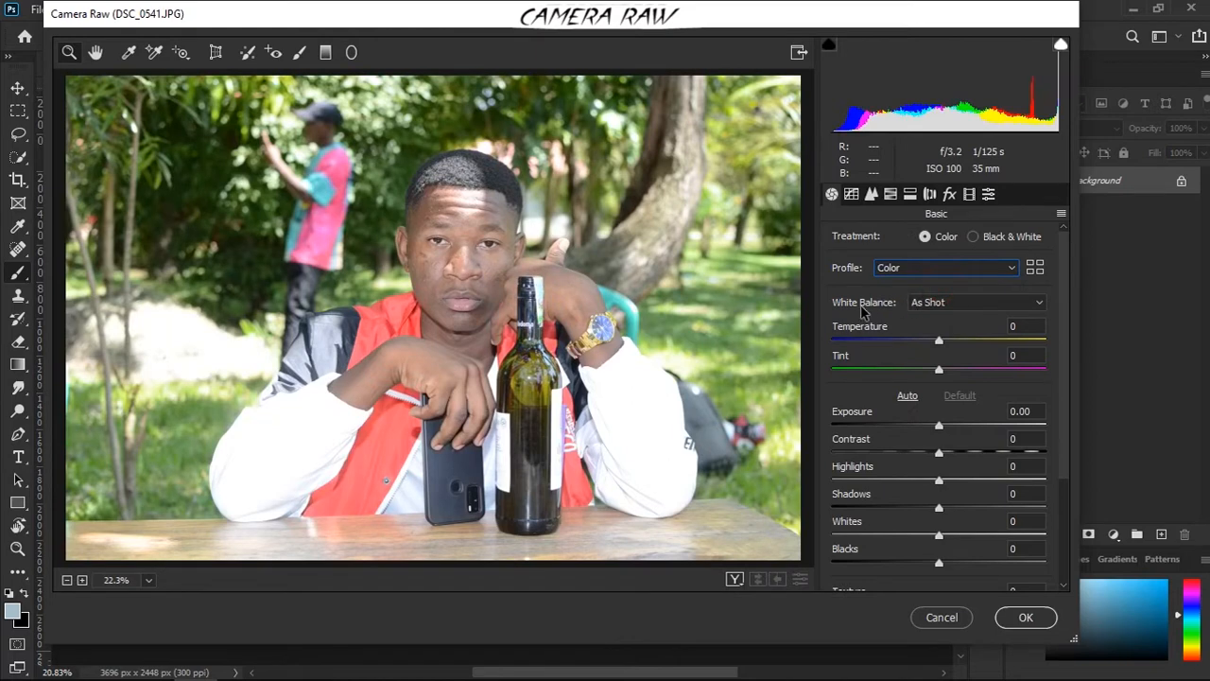
# Try the Auto and Custom white balance options and return the white balance to As Shot.
pyautogui.click(1010, 303)
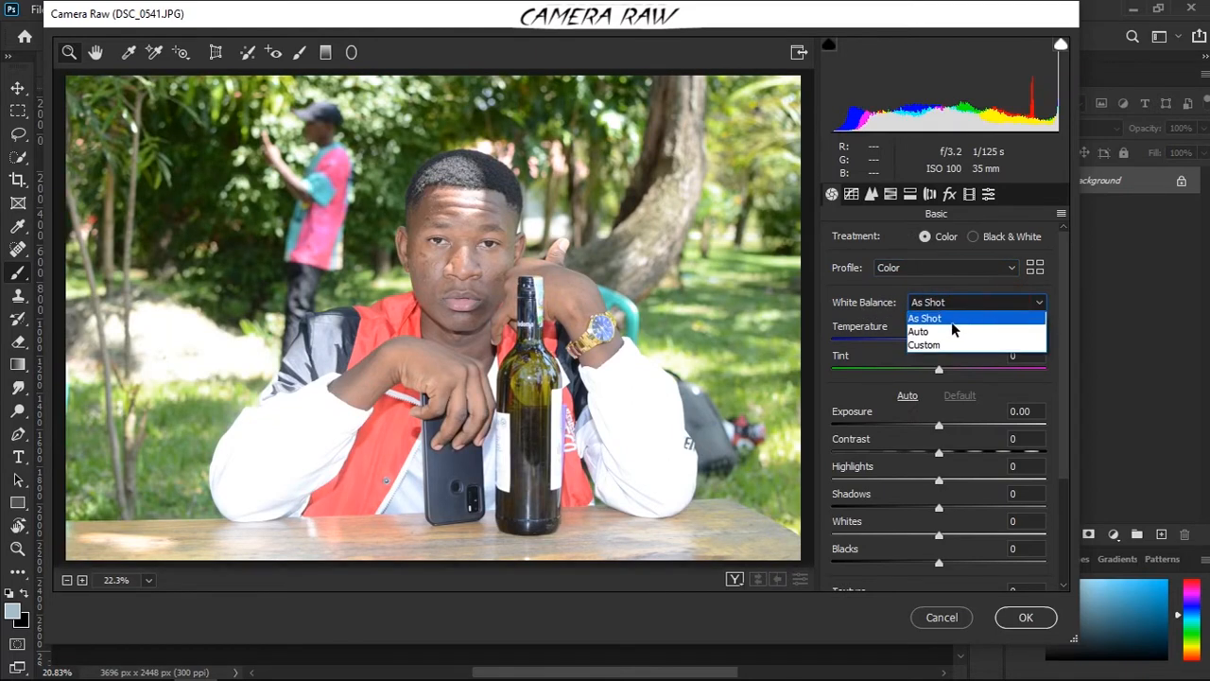
pyautogui.click(940, 319)
pyautogui.click(1002, 310)
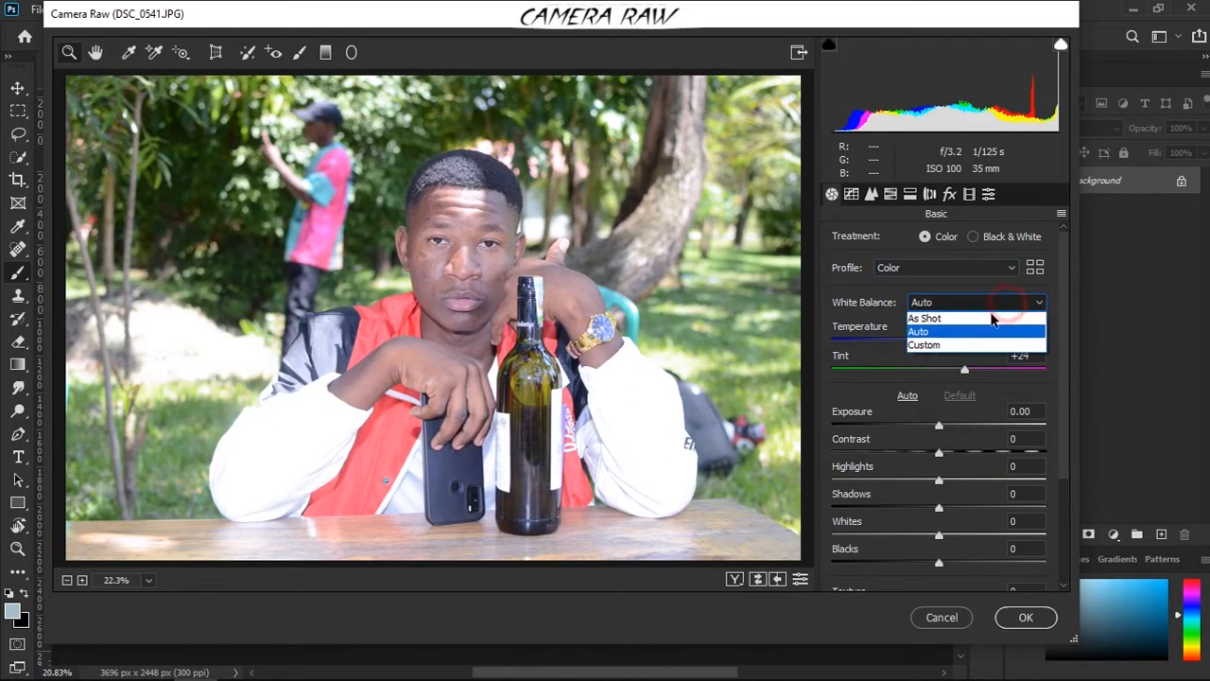
pyautogui.click(967, 343)
pyautogui.click(1016, 302)
pyautogui.click(983, 317)
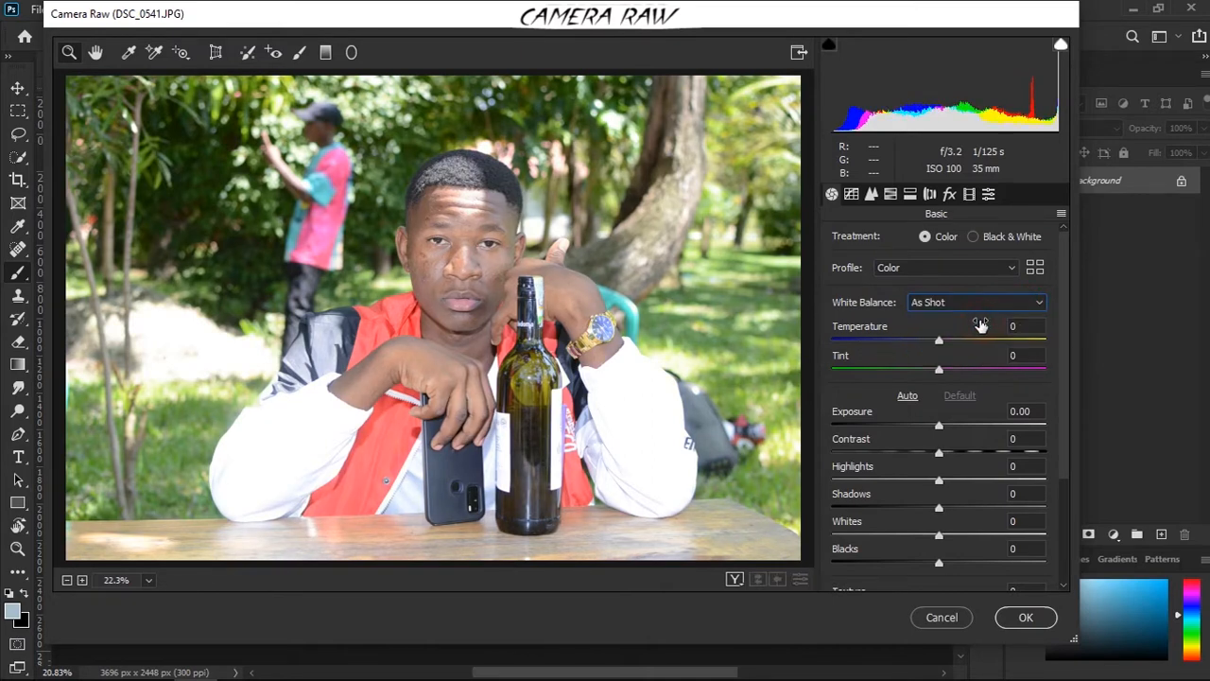
# Try a cooler Temperature of -21 and a warmer one of +5, and reset Temperature to 0.
pyautogui.moveTo(941, 350); pyautogui.dragTo(915, 334)
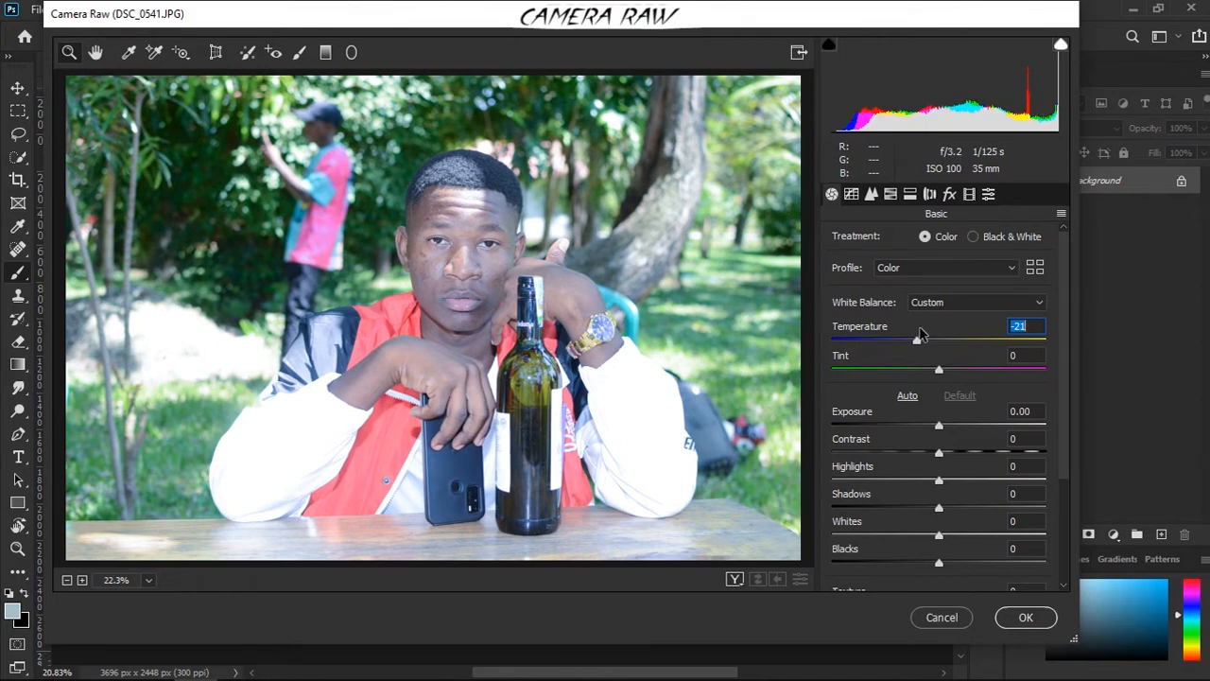
pyautogui.moveTo(918, 329); pyautogui.dragTo(943, 334)
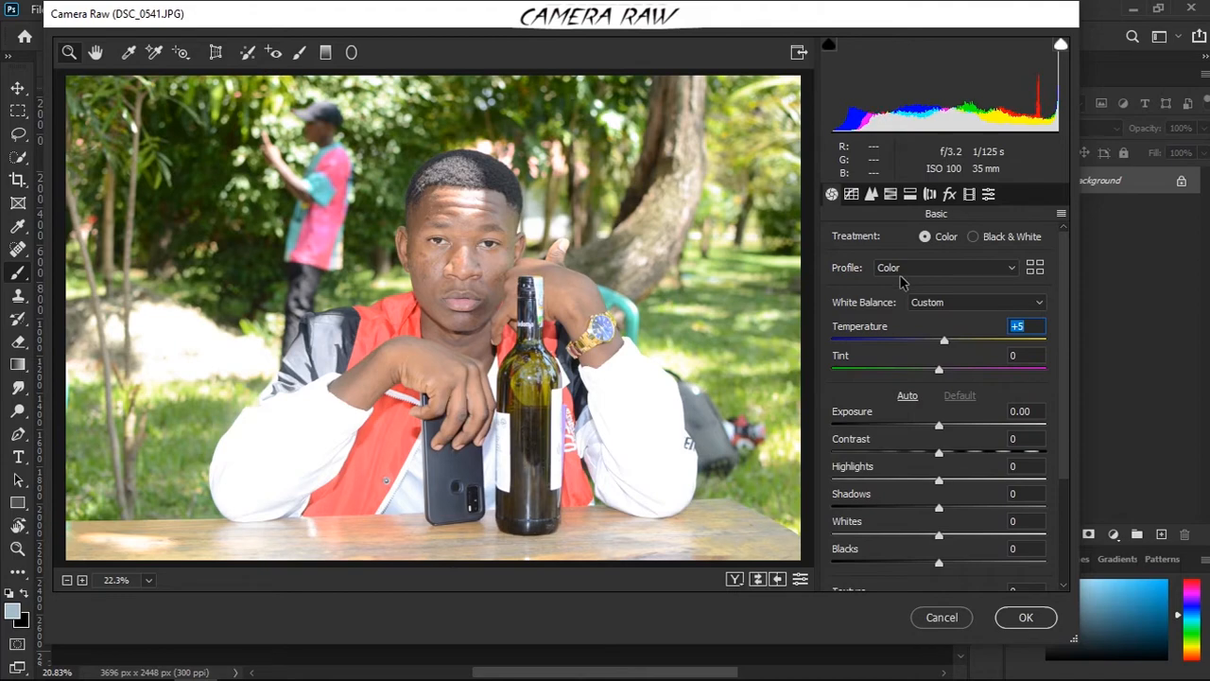
pyautogui.write('0')
pyautogui.press('Tab')
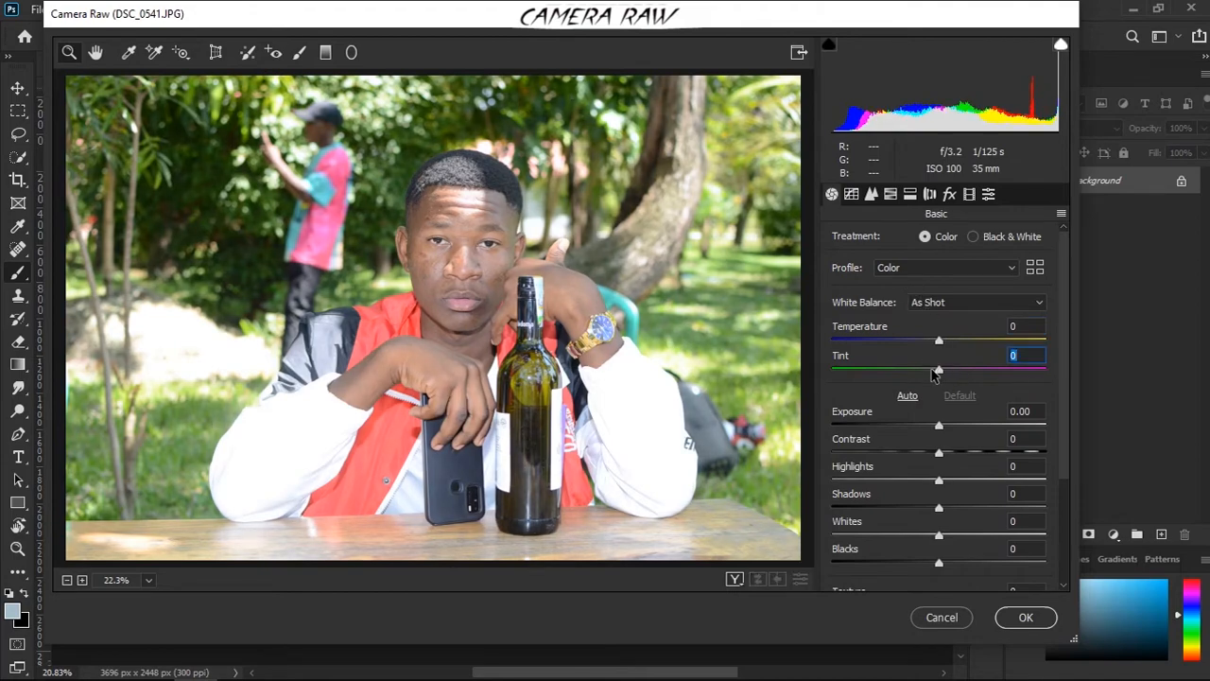
# Try shifting the white balance Tint down to -100 and undo the change.
pyautogui.moveTo(939, 370); pyautogui.dragTo(918, 347)
pyautogui.write('-100')
pyautogui.press('Return')
pyautogui.hotkey('ctrl', 'z')
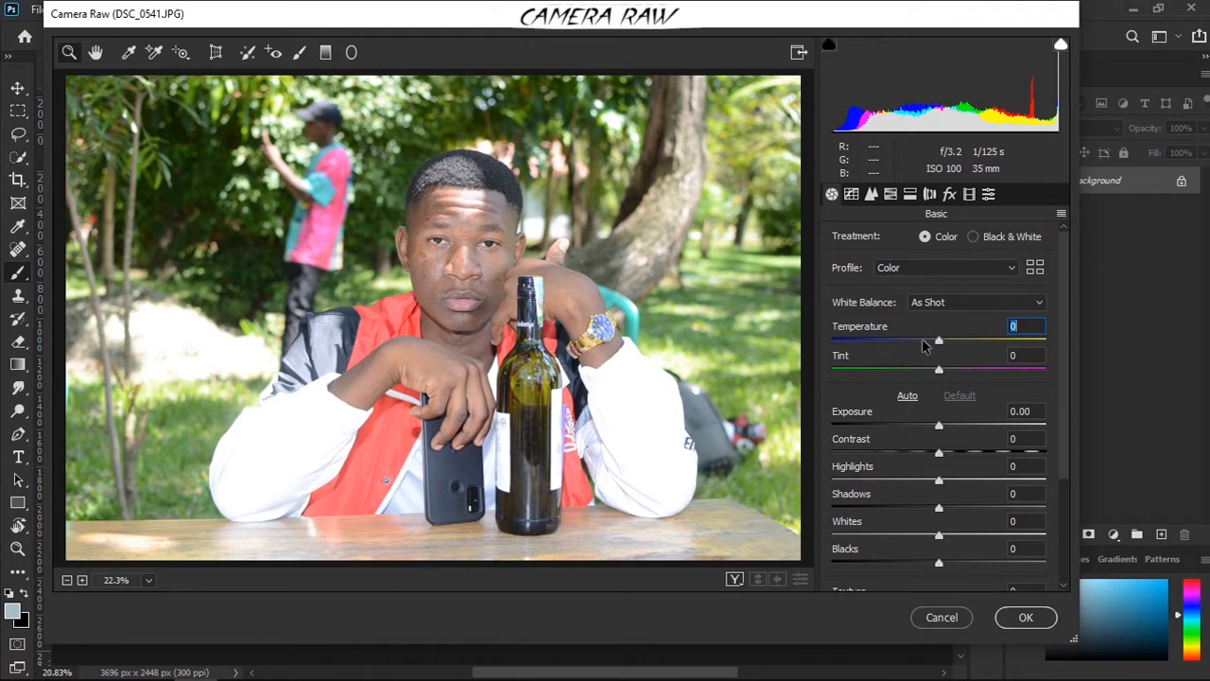
# Warm the photo slightly by setting the white balance Temperature to +4.
pyautogui.moveTo(941, 338); pyautogui.dragTo(945, 342)
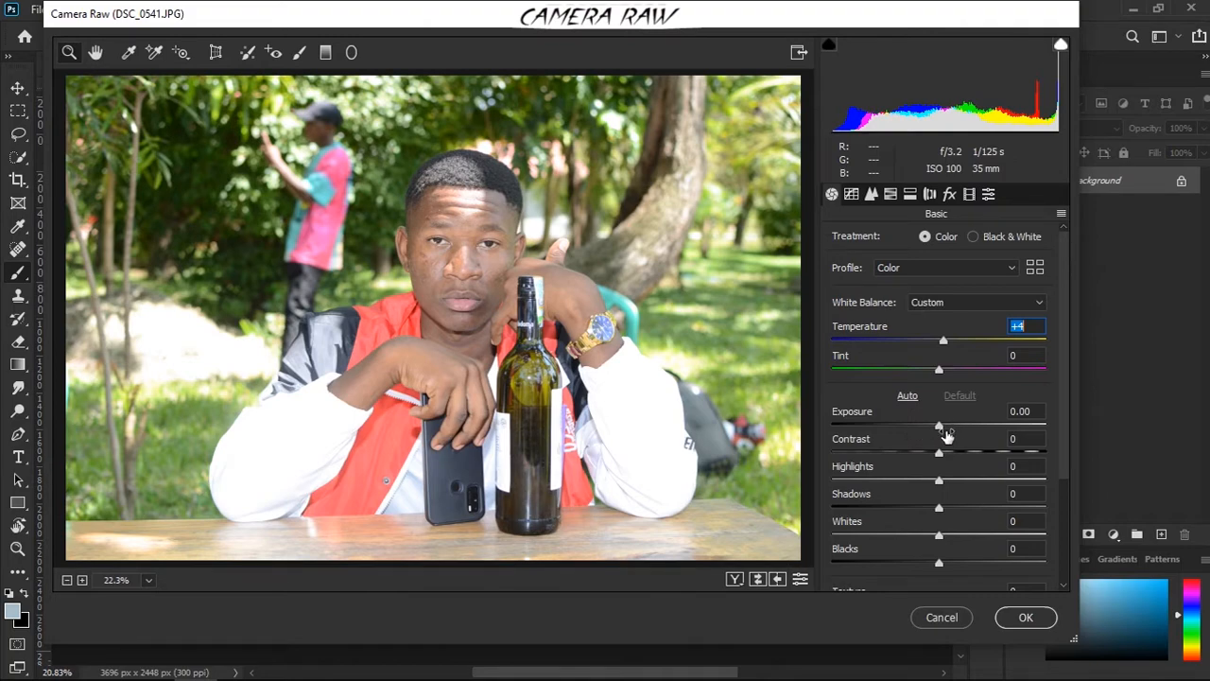
# Try Exposure values of -2.45, -2.15, +1.10 and -0.15, and reset Exposure to 0.00.
pyautogui.moveTo(942, 432); pyautogui.dragTo(890, 426)
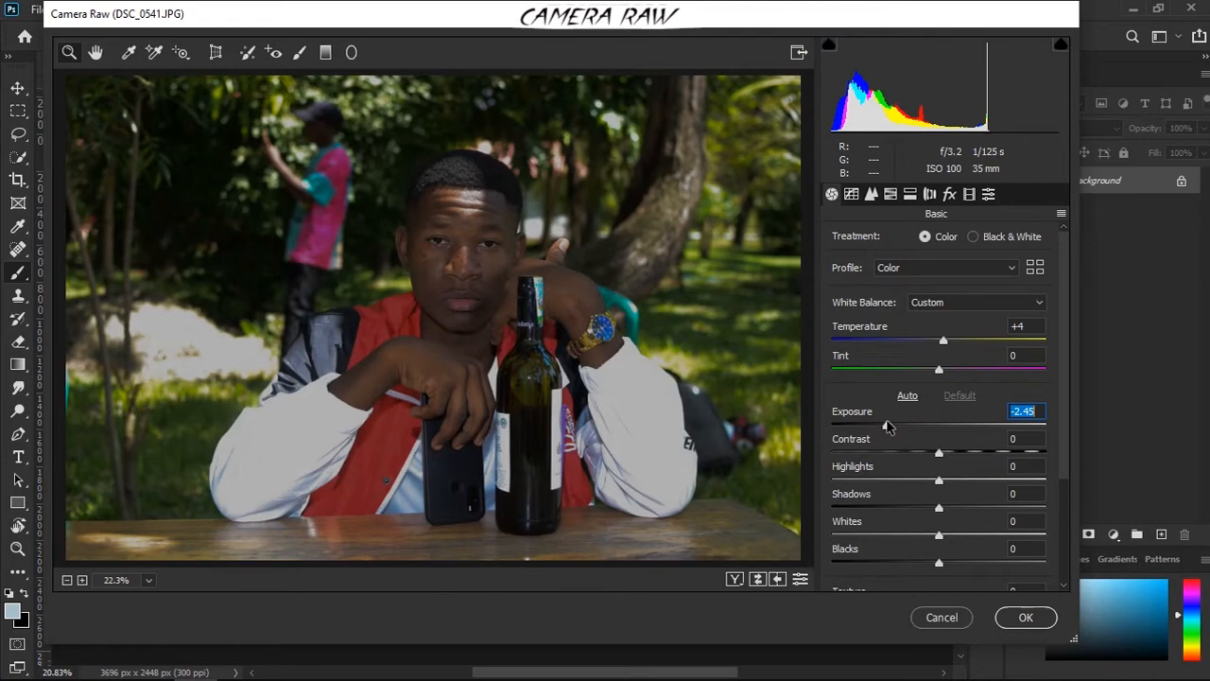
pyautogui.moveTo(887, 427); pyautogui.dragTo(894, 425)
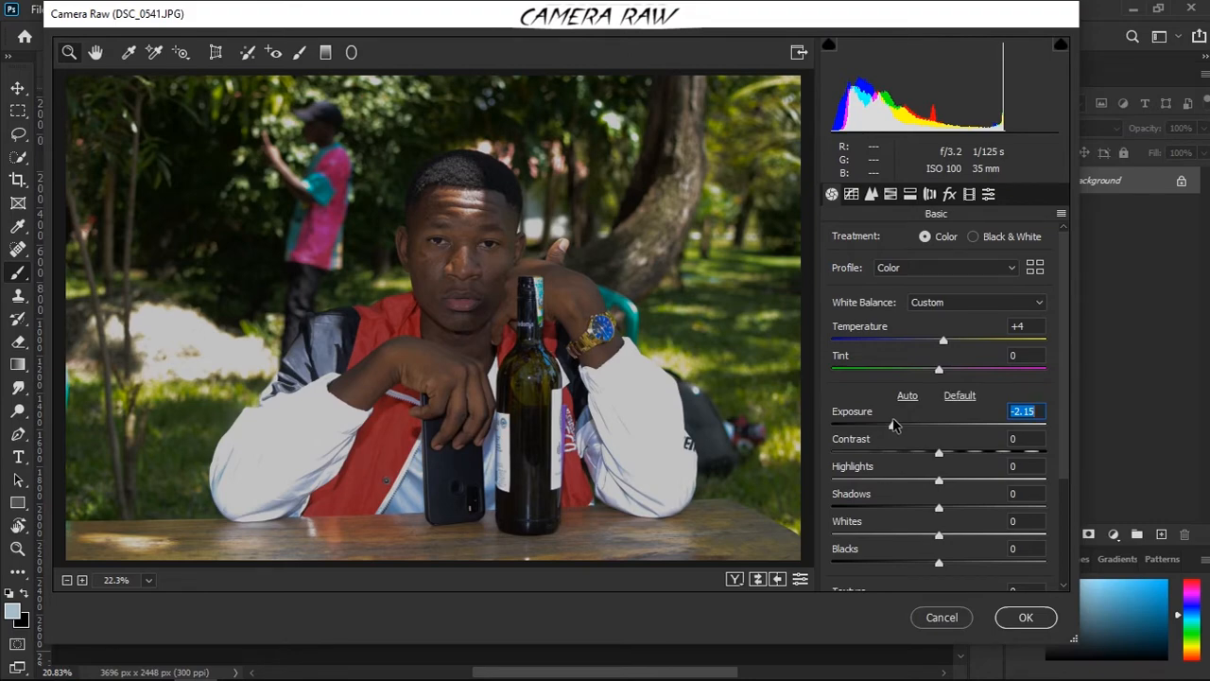
pyautogui.moveTo(892, 428); pyautogui.dragTo(962, 435)
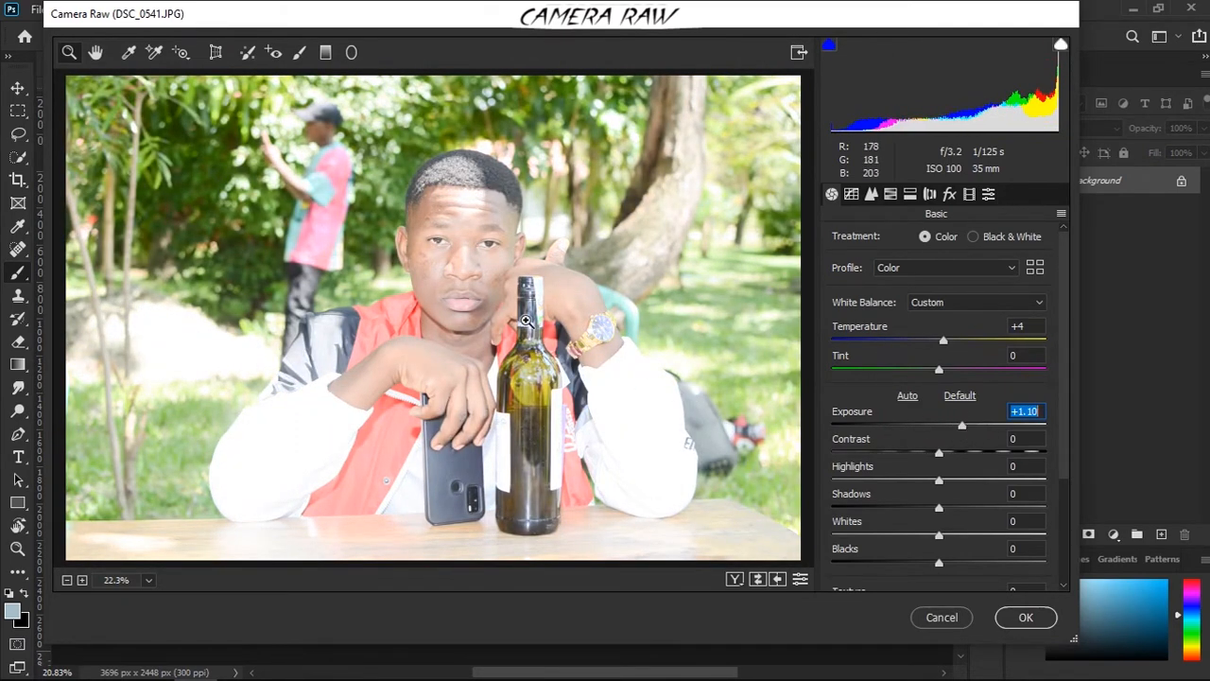
pyautogui.moveTo(961, 426); pyautogui.dragTo(934, 427)
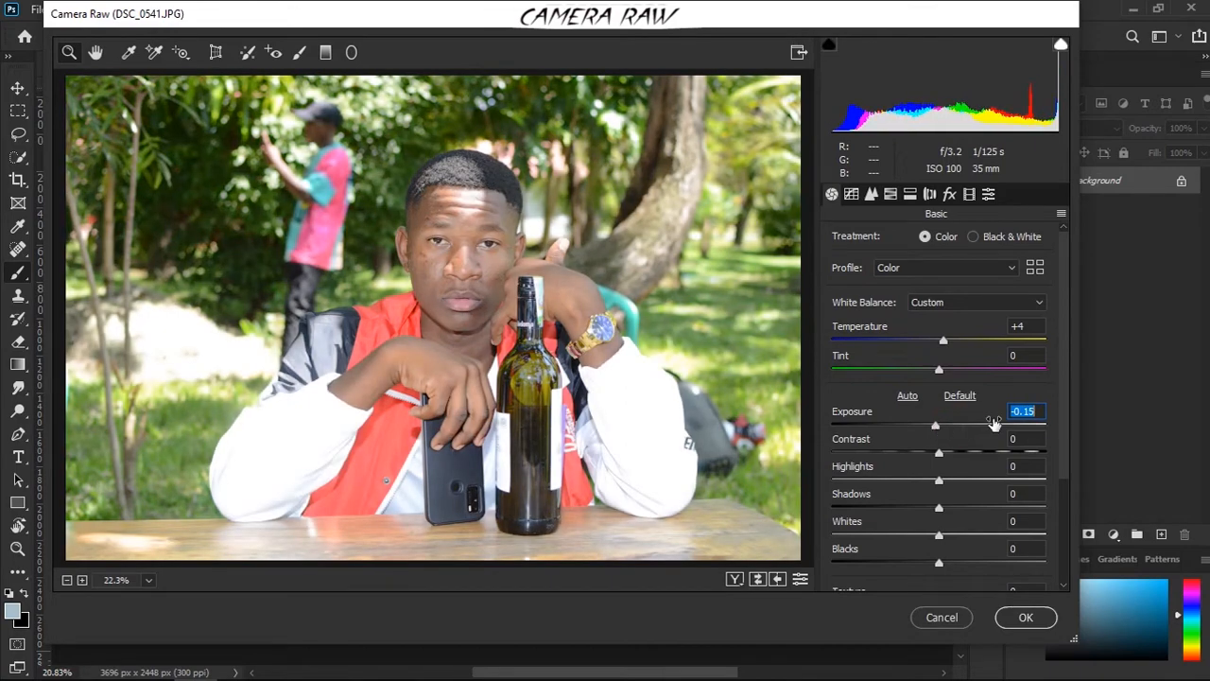
pyautogui.hotkey('ctrl', 'z')
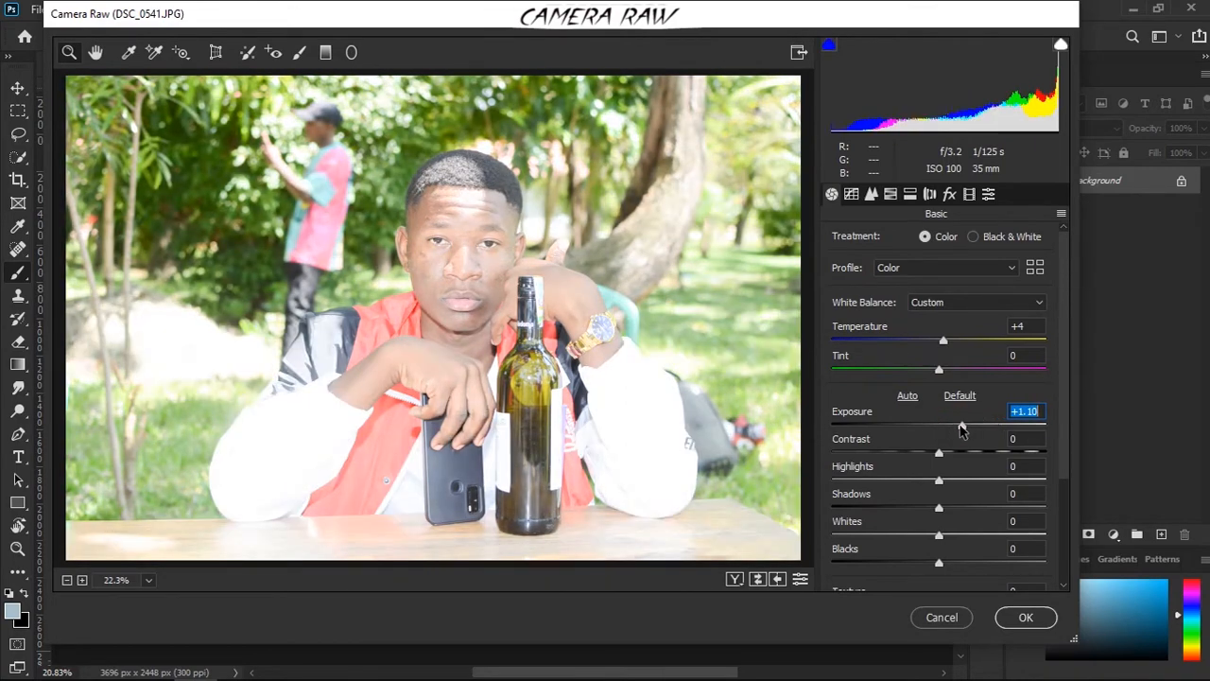
pyautogui.doubleClick(961, 426)
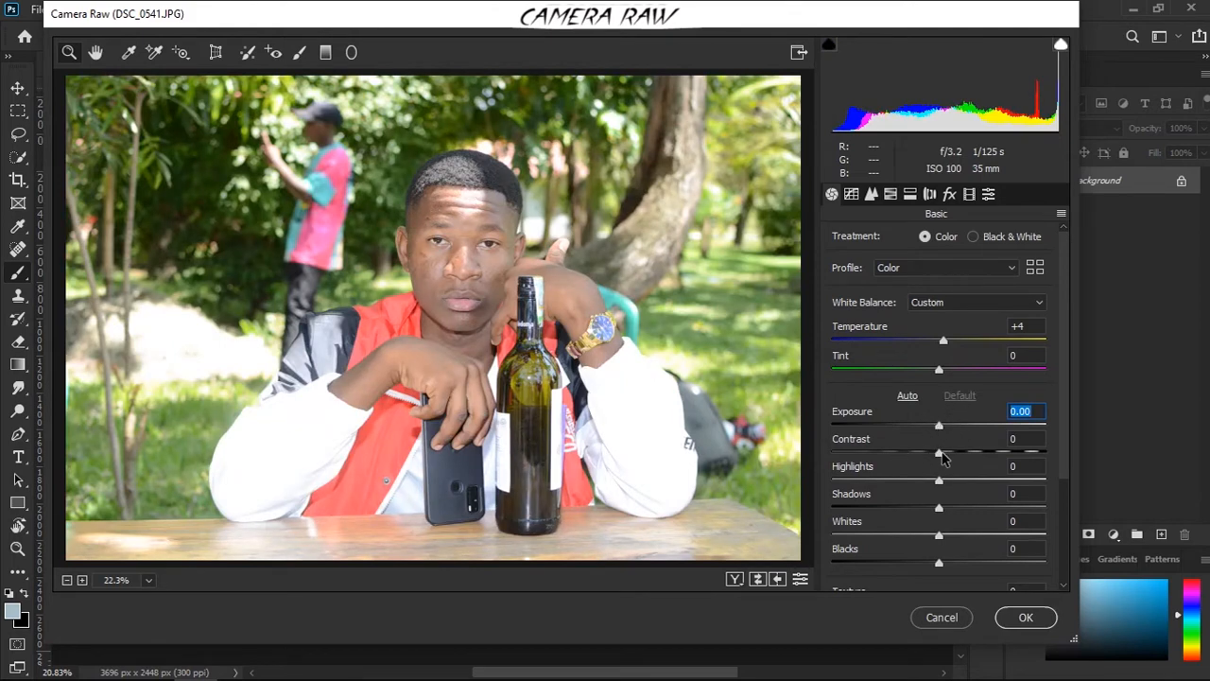
# Try a Contrast of -14 with an Exposure of +0.30, and undo both adjustments.
pyautogui.moveTo(942, 457); pyautogui.dragTo(973, 438)
pyautogui.moveTo(964, 429)
pyautogui.mouseDown()
pyautogui.moveTo(896, 424)
pyautogui.moveTo(950, 442)
pyautogui.mouseUp()
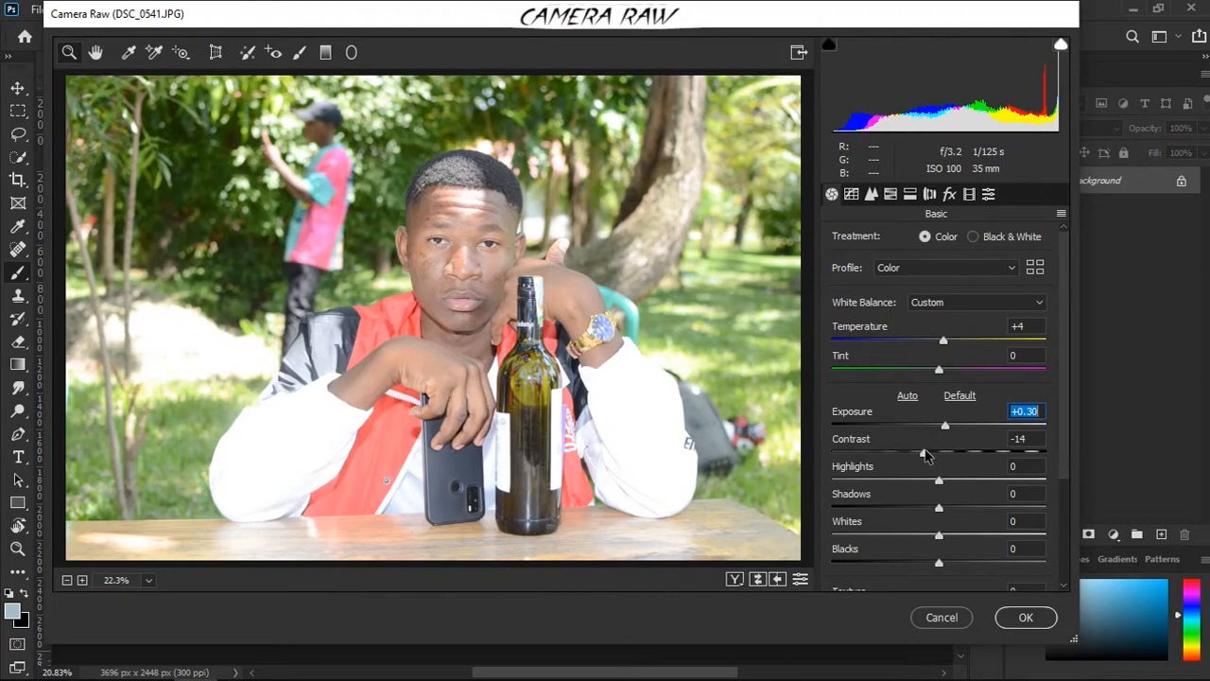
pyautogui.hotkey('ctrl', 'z')
pyautogui.hotkey('ctrl', 'z')
pyautogui.hotkey('ctrl', 'z')
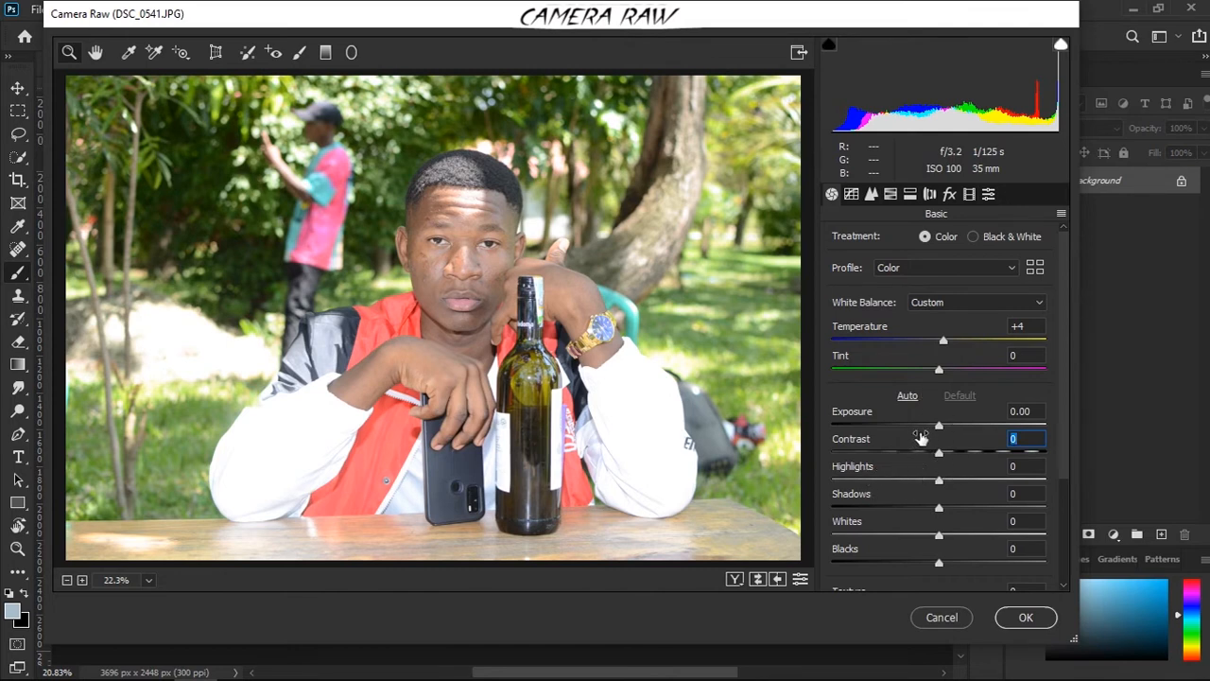
# Try raising the Contrast to +14 and reset it to 0.
pyautogui.moveTo(939, 454); pyautogui.dragTo(954, 453)
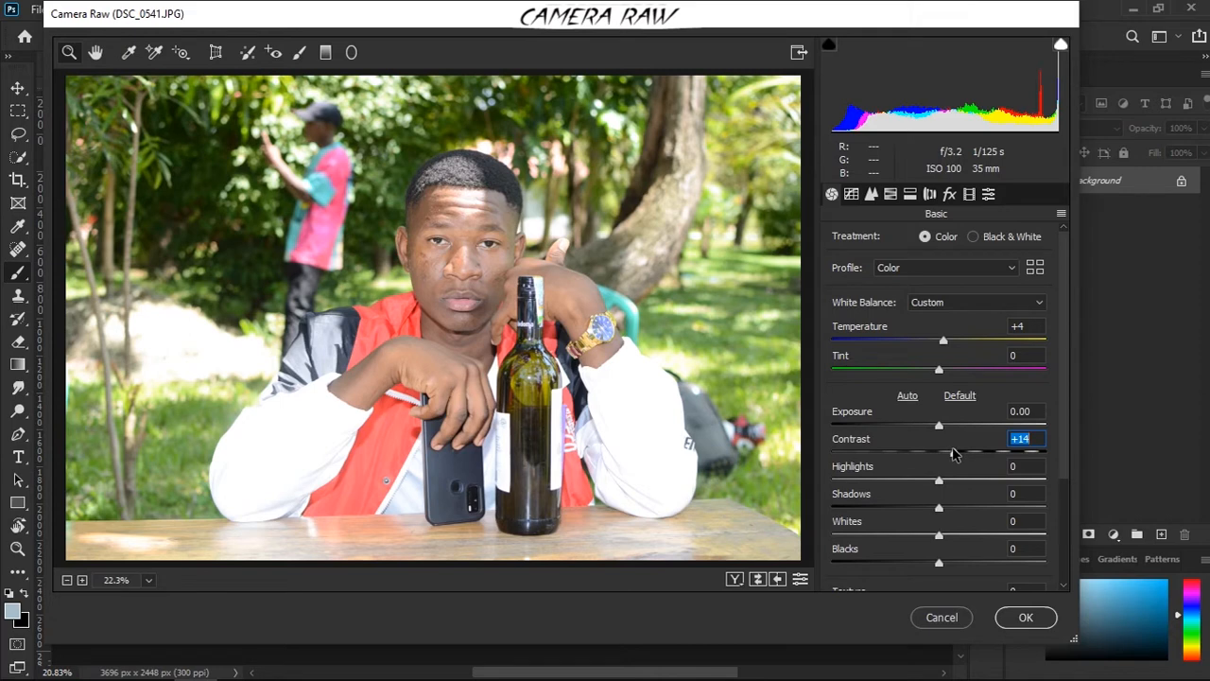
pyautogui.scroll(-1, 954, 452)
pyautogui.write('0')
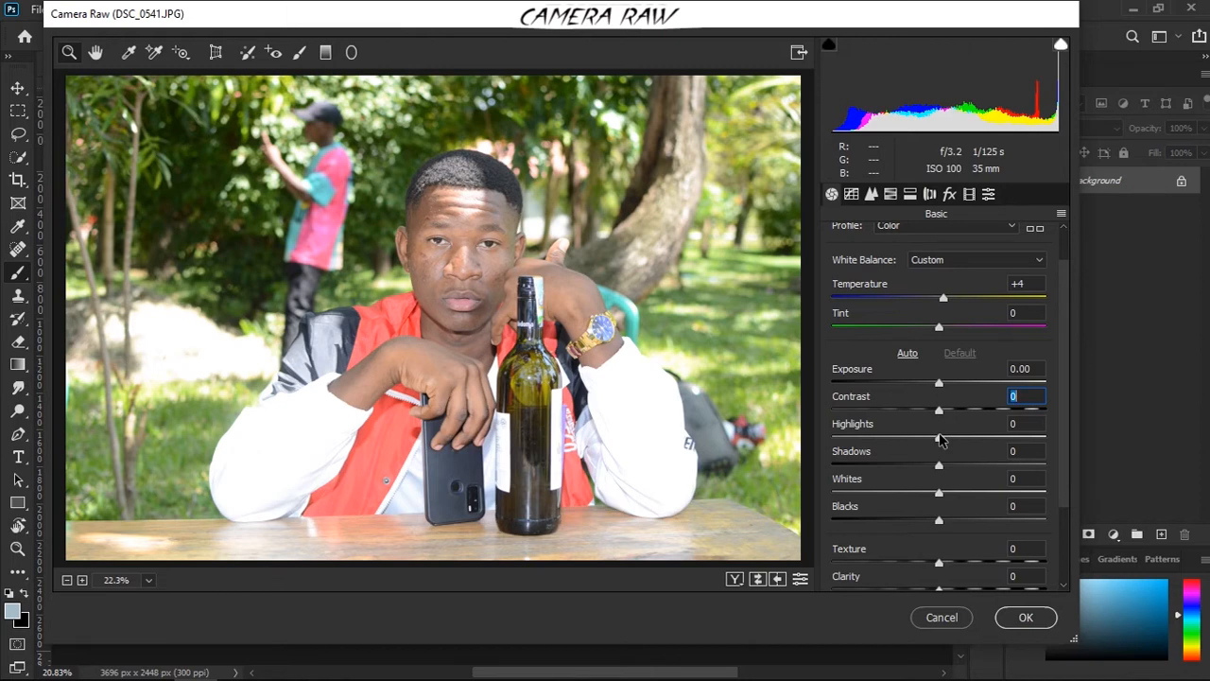
# Compare Highlights at -100 and +2, and set Highlights back to -100.
pyautogui.moveTo(938, 440); pyautogui.dragTo(362, 480)
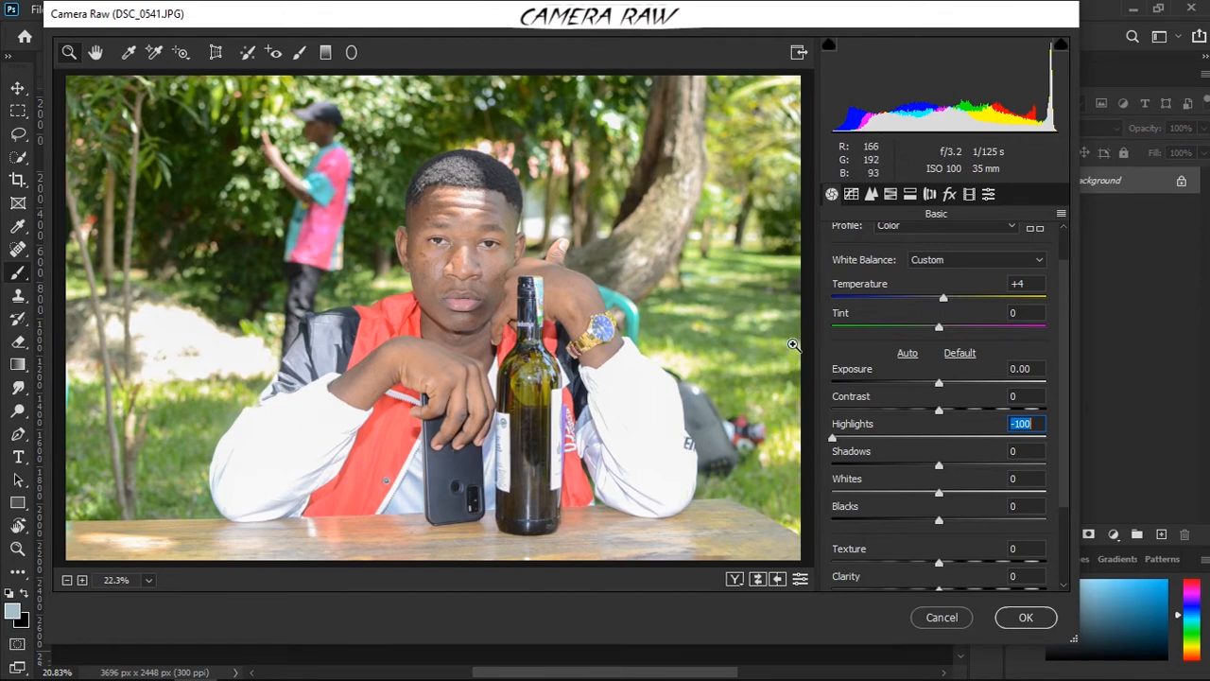
pyautogui.moveTo(833, 438); pyautogui.dragTo(939, 452)
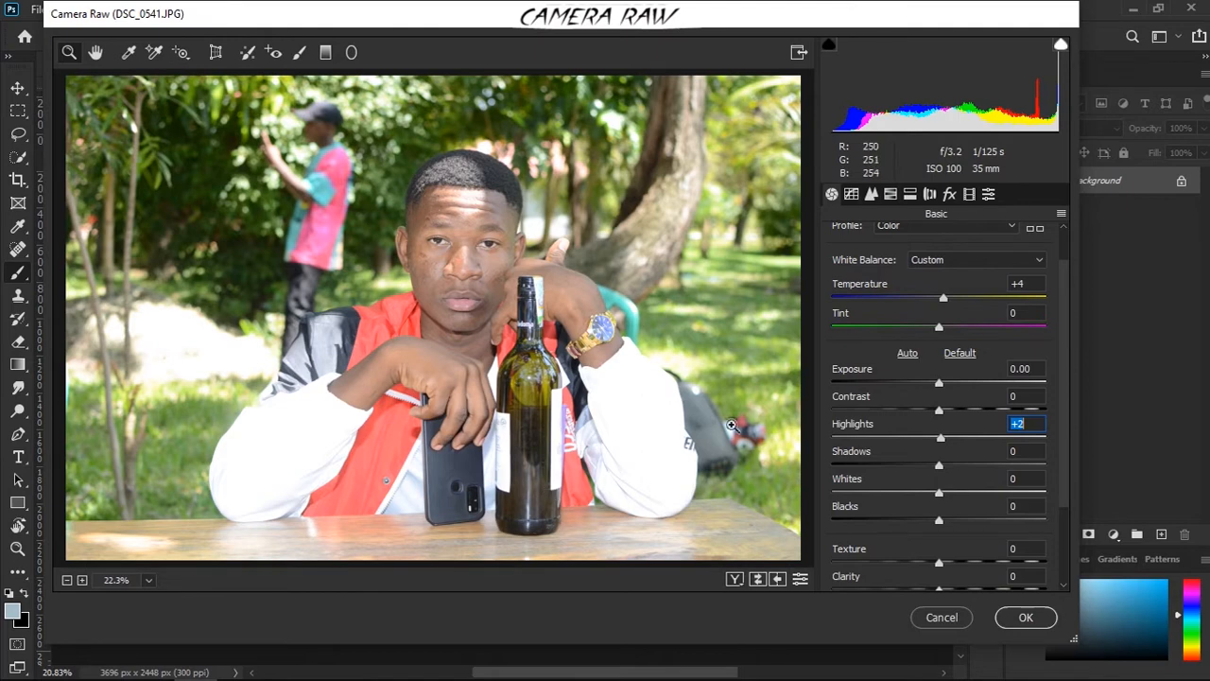
pyautogui.moveTo(941, 437); pyautogui.dragTo(586, 465)
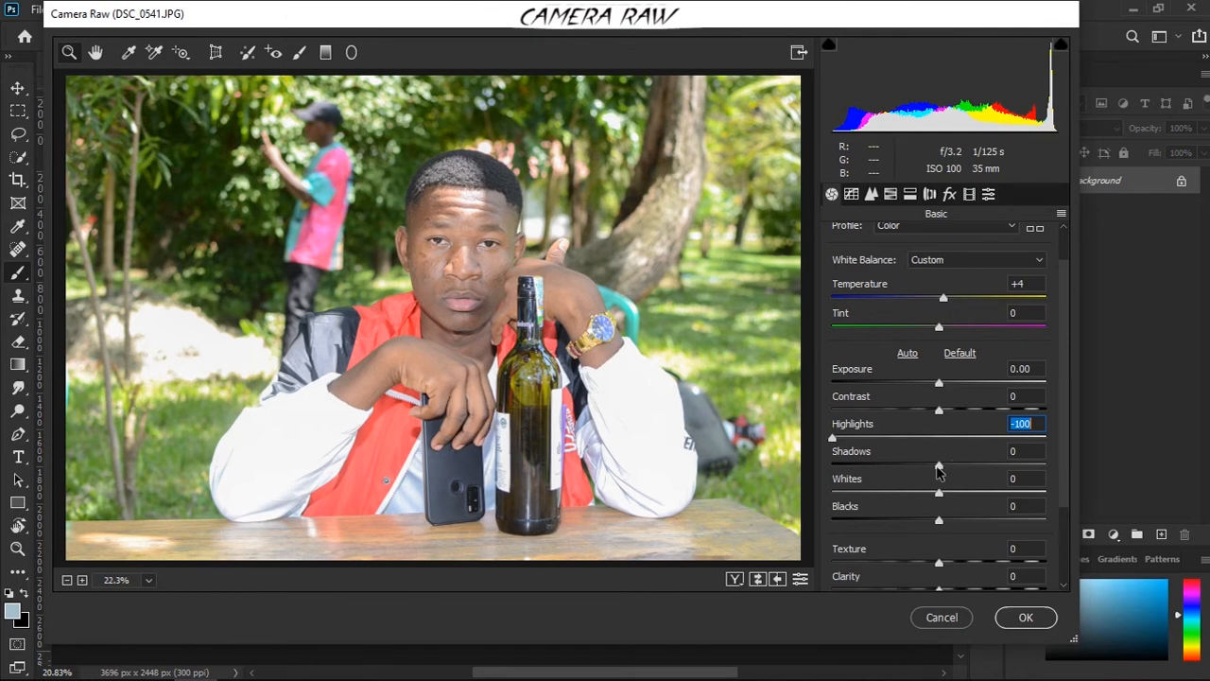
# Try adjusting the Shadows and reset the value to 0.
pyautogui.moveTo(938, 471); pyautogui.dragTo(646, 420)
pyautogui.moveTo(860, 408); pyautogui.dragTo(933, 430)
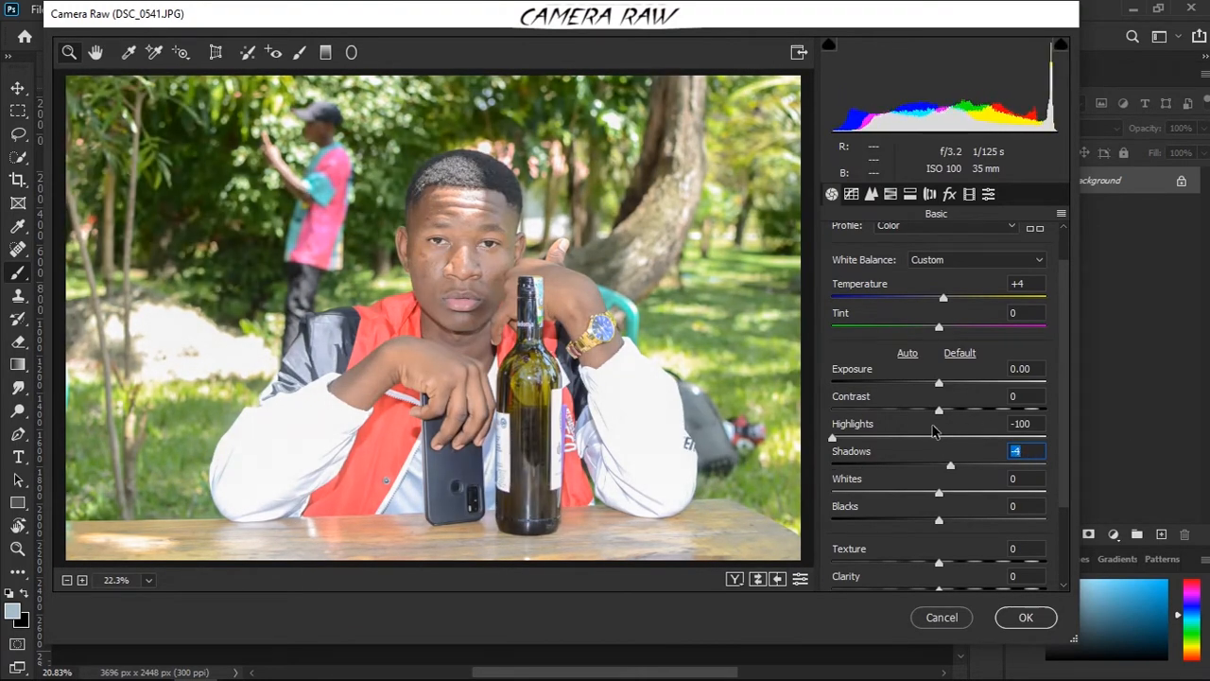
pyautogui.write('0')
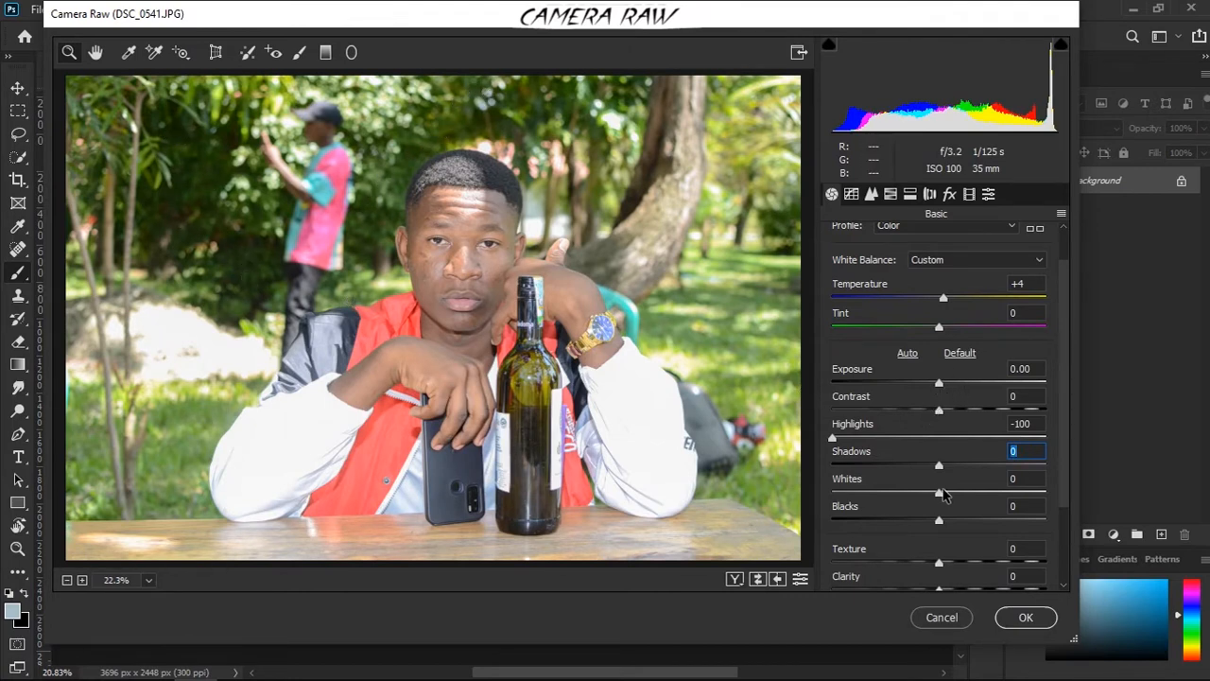
# Try brighter Shadows, settle them at -100, and raise the Highlights to -1.
pyautogui.moveTo(943, 465); pyautogui.dragTo(1196, 472)
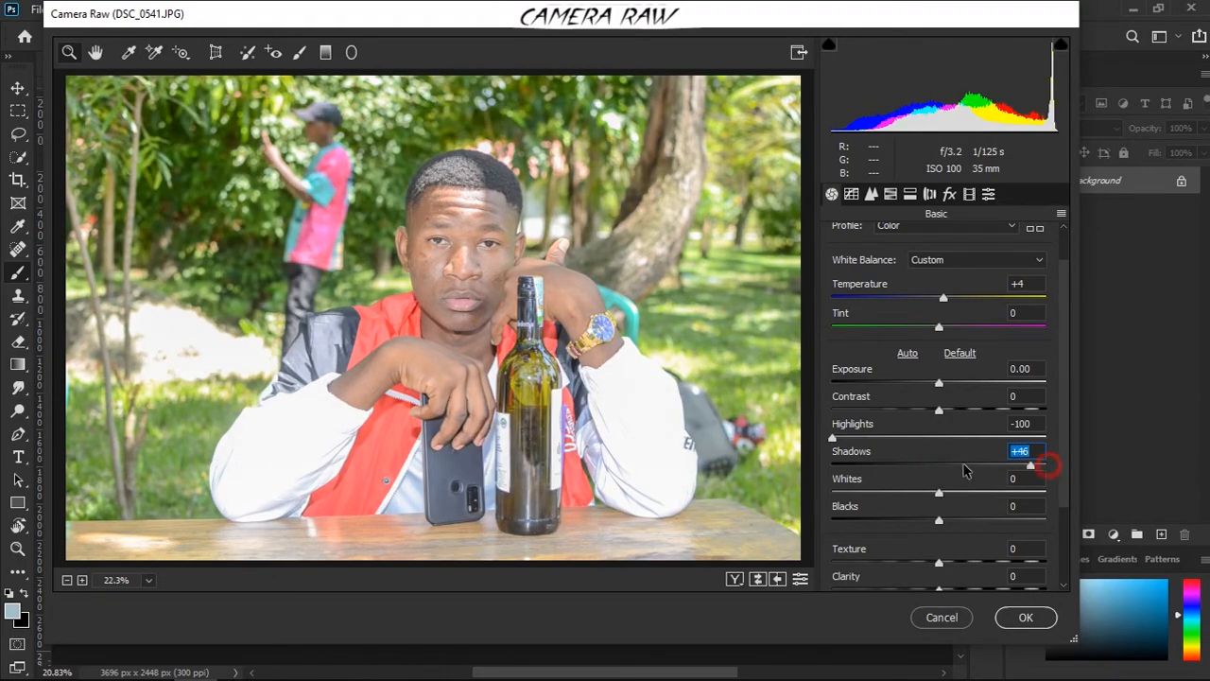
pyautogui.moveTo(1044, 465); pyautogui.dragTo(684, 438)
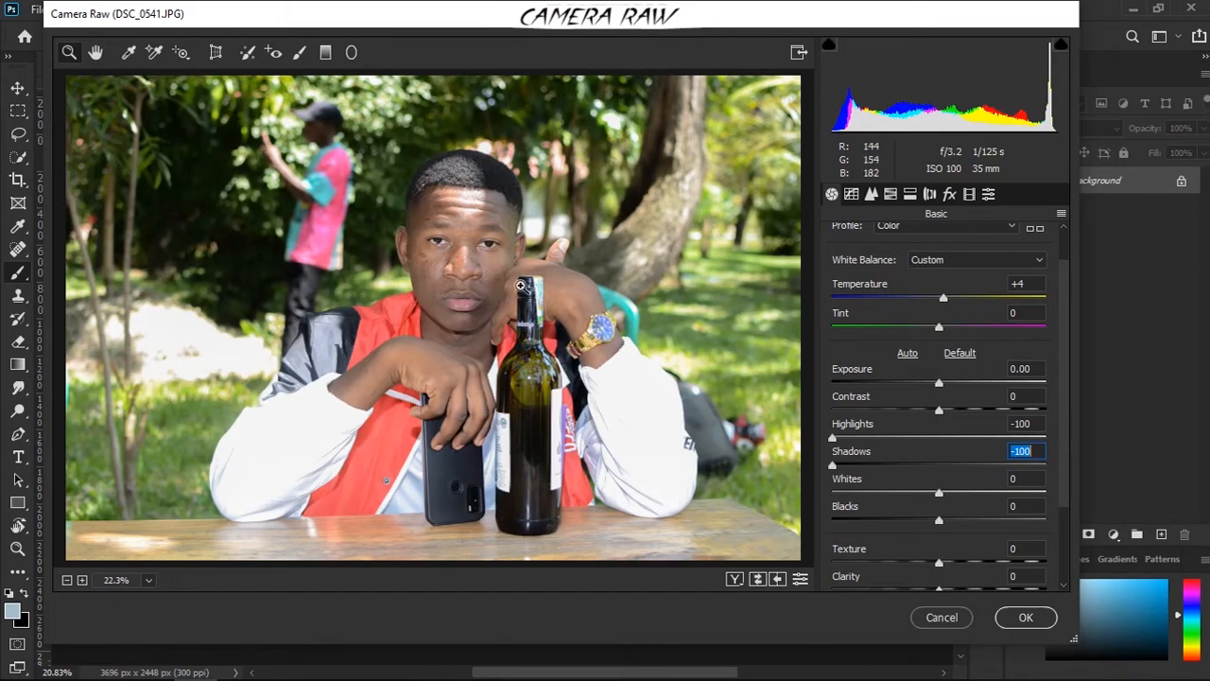
pyautogui.moveTo(832, 438); pyautogui.dragTo(937, 455)
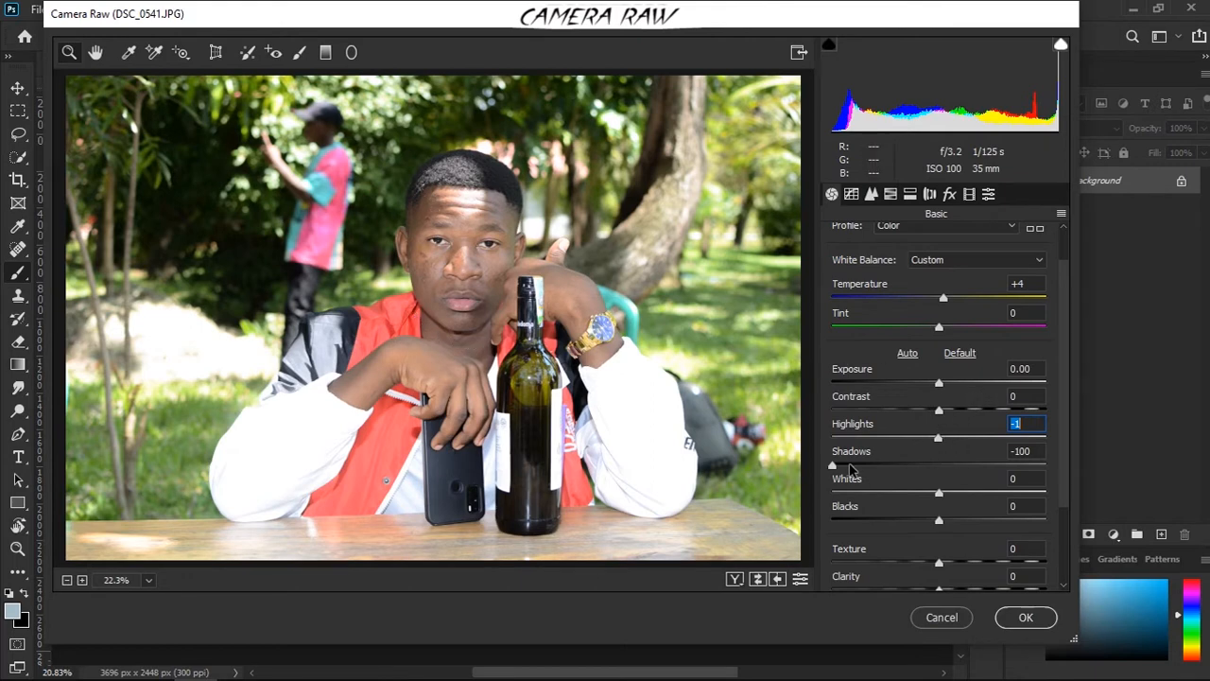
# Compare the Shadows at -100 and a brighter setting, and settle them at +24.
pyautogui.moveTo(836, 466)
pyautogui.mouseDown()
pyautogui.moveTo(1034, 461)
pyautogui.moveTo(945, 463)
pyautogui.moveTo(1016, 458)
pyautogui.moveTo(950, 463)
pyautogui.moveTo(980, 465)
pyautogui.moveTo(930, 440)
pyautogui.moveTo(1021, 453)
pyautogui.moveTo(840, 452)
pyautogui.moveTo(921, 460)
pyautogui.moveTo(842, 462)
pyautogui.moveTo(968, 463)
pyautogui.moveTo(855, 463)
pyautogui.moveTo(960, 468)
pyautogui.moveTo(834, 463)
pyautogui.mouseUp()
pyautogui.moveTo(916, 450); pyautogui.dragTo(806, 452)
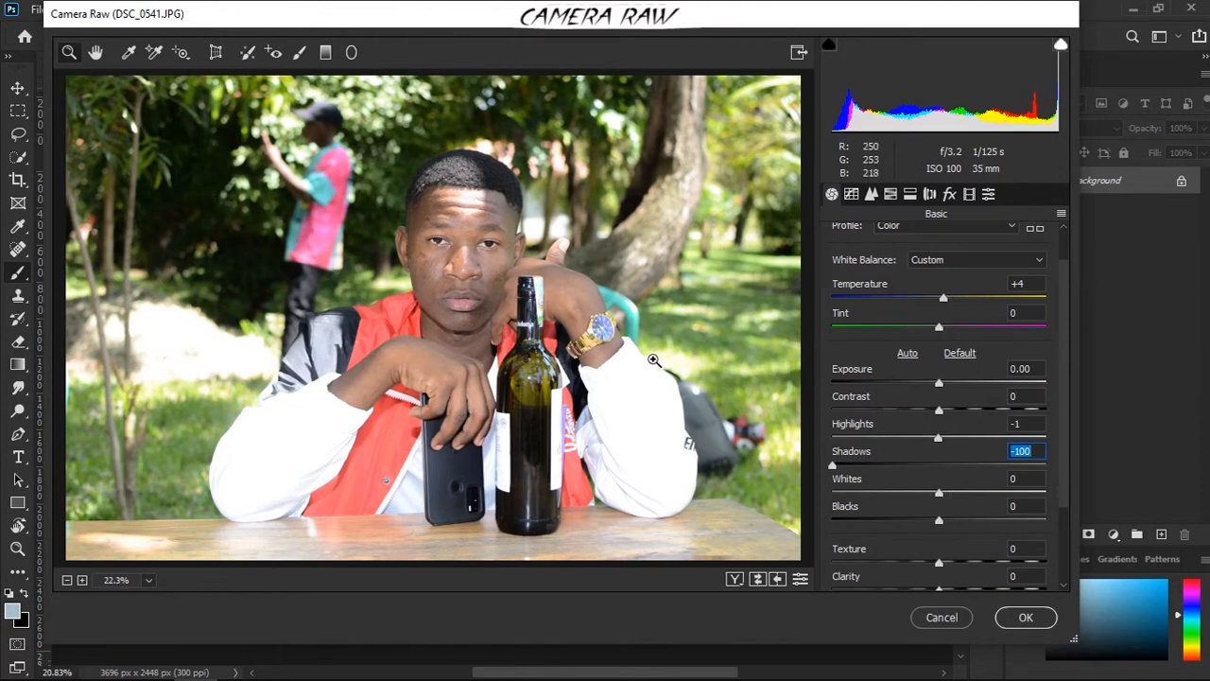
pyautogui.moveTo(829, 458); pyautogui.dragTo(959, 467)
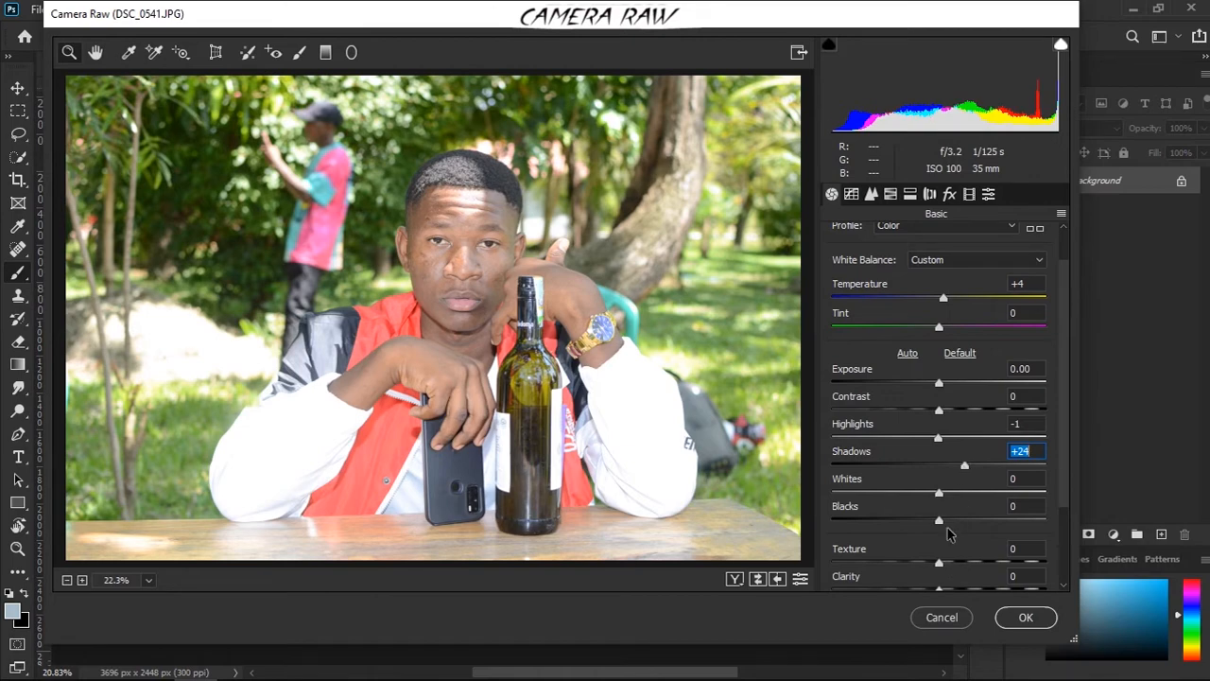
# Try lowering the Whites to -100 and the Blacks to -69.
pyautogui.moveTo(942, 498); pyautogui.dragTo(758, 471)
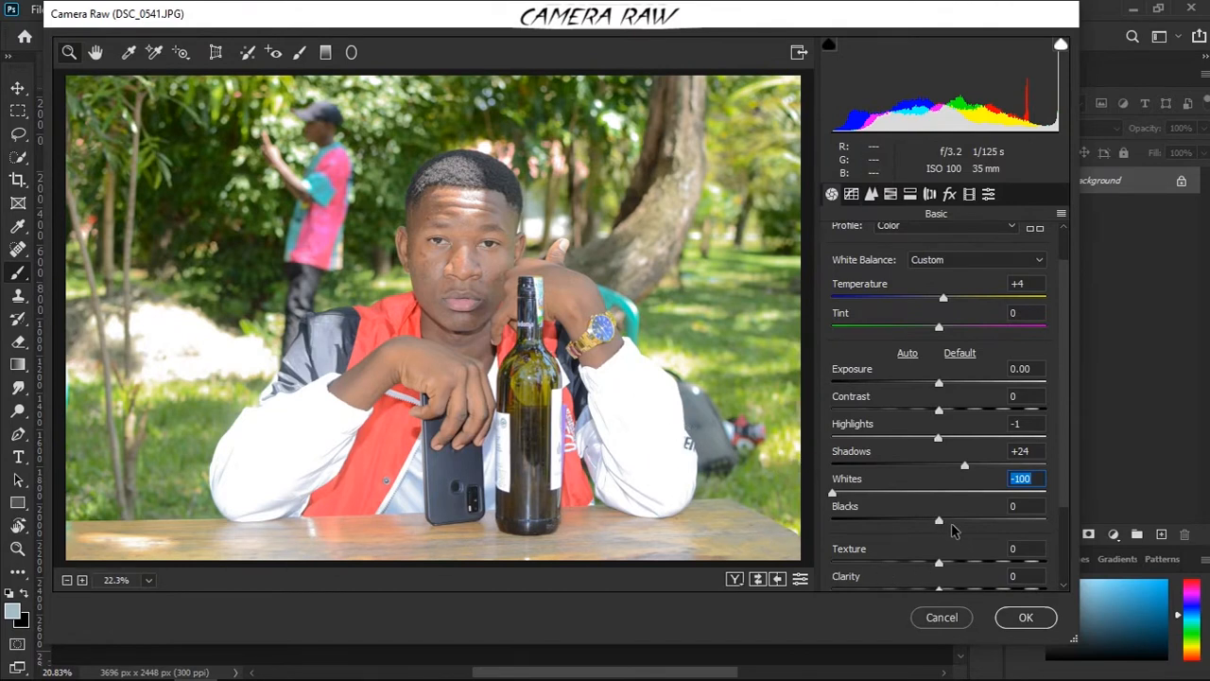
pyautogui.moveTo(939, 521); pyautogui.dragTo(864, 515)
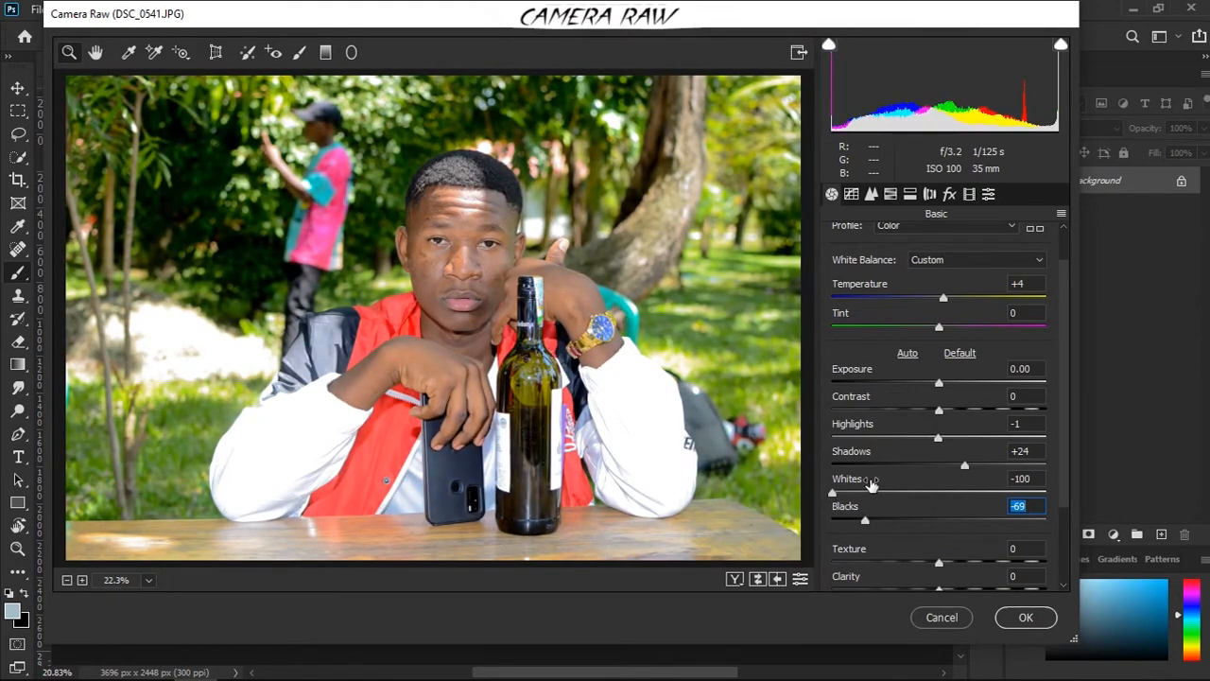
pyautogui.moveTo(863, 520); pyautogui.dragTo(867, 521)
# Undo the recent Blacks, Whites, Shadows and Highlights adjustments, stepping back to Highlights +2 and Shadows 0.
pyautogui.hotkey('ctrl', 'z')
pyautogui.hotkey('ctrl', 'z')
pyautogui.hotkey('ctrl', 'z')
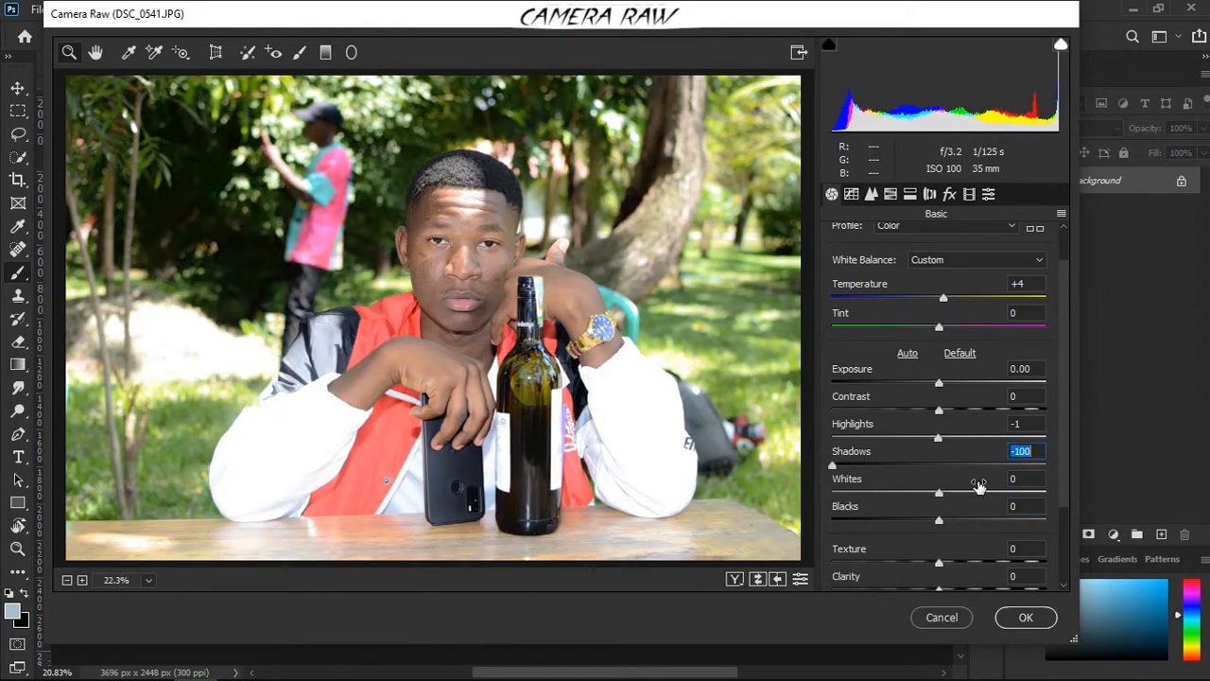
pyautogui.hotkey('ctrl', 'z')
pyautogui.hotkey('ctrl', 'z')
pyautogui.hotkey('ctrl', 'z')
pyautogui.hotkey('ctrl', 'z')
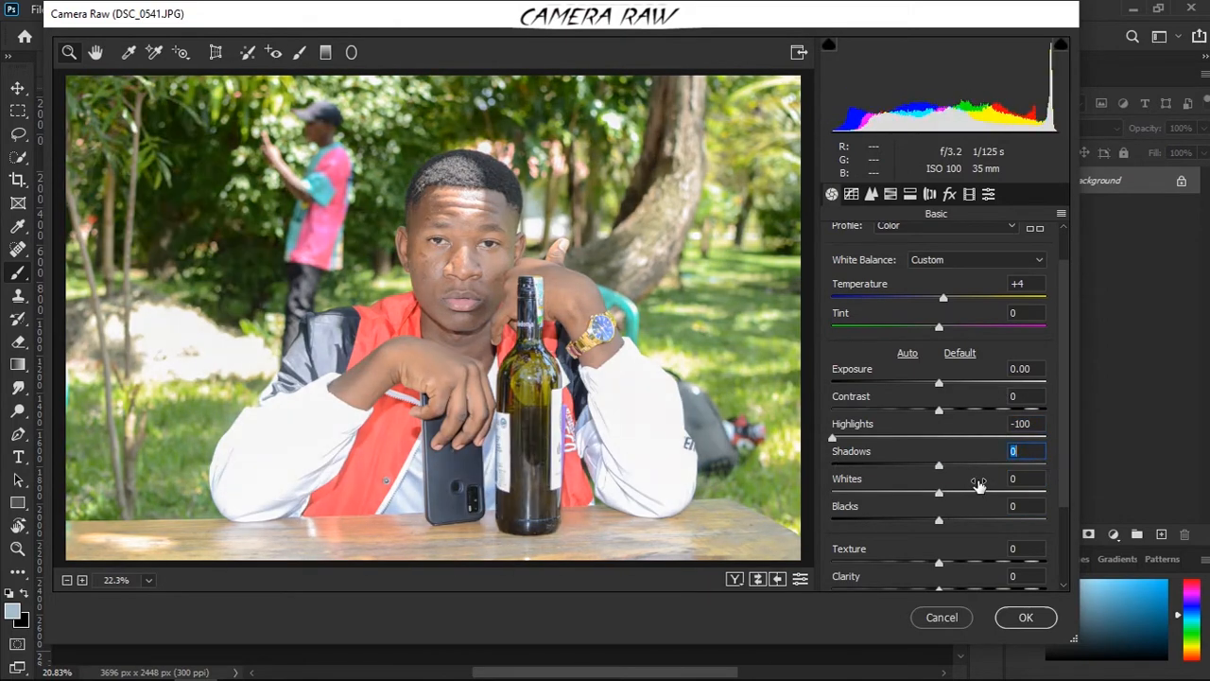
# Try strong Texture, soften it to -47, and examine the man's facial skin at 100% magnification.
pyautogui.scroll(-3, 980, 482)
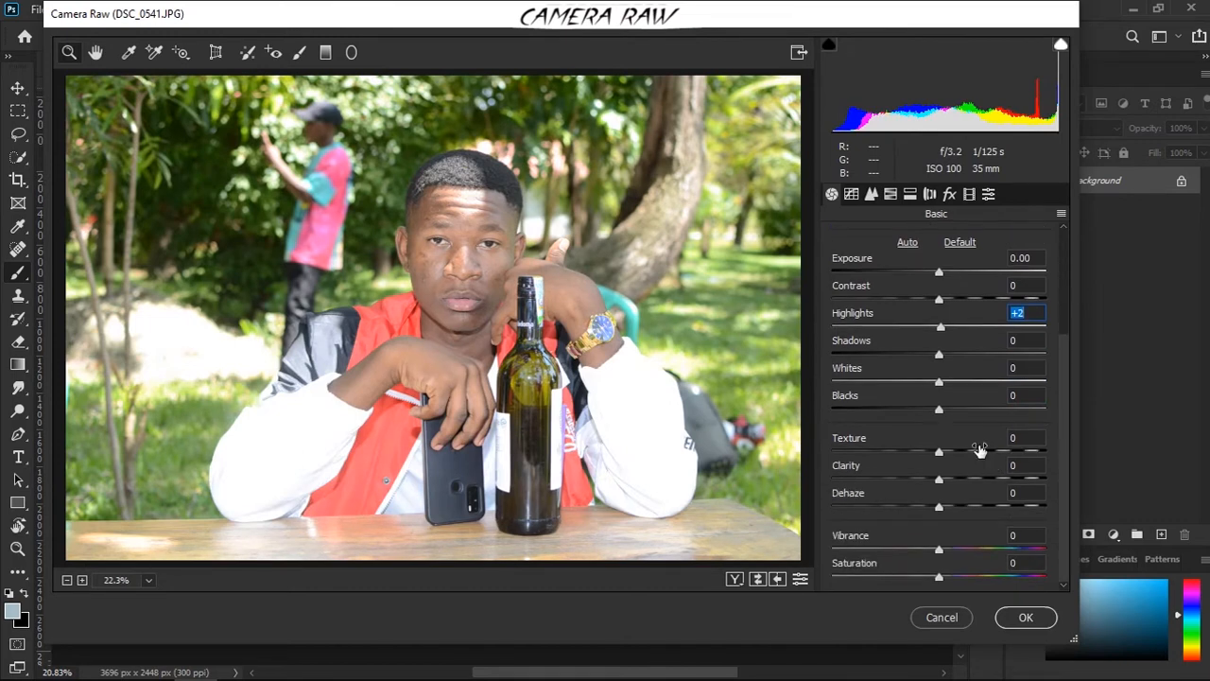
pyautogui.moveTo(941, 456); pyautogui.dragTo(1043, 456)
pyautogui.moveTo(864, 457); pyautogui.dragTo(889, 449)
pyautogui.scroll(5, 471, 248)
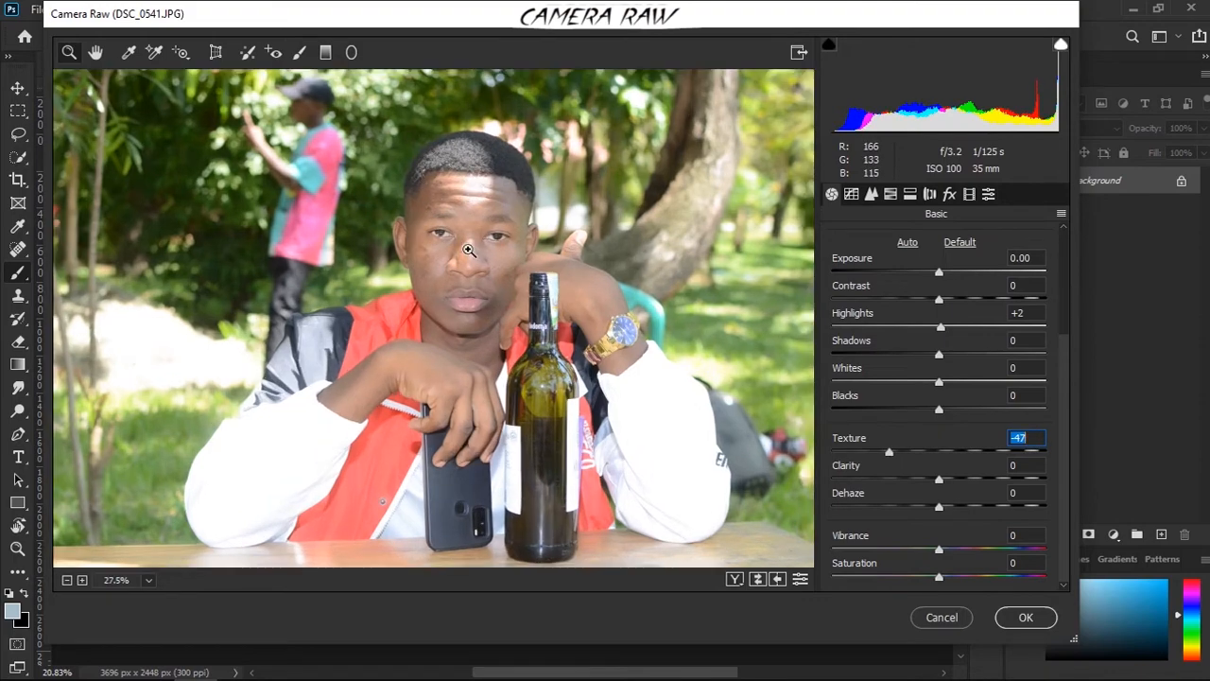
pyautogui.scroll(10, 488, 228)
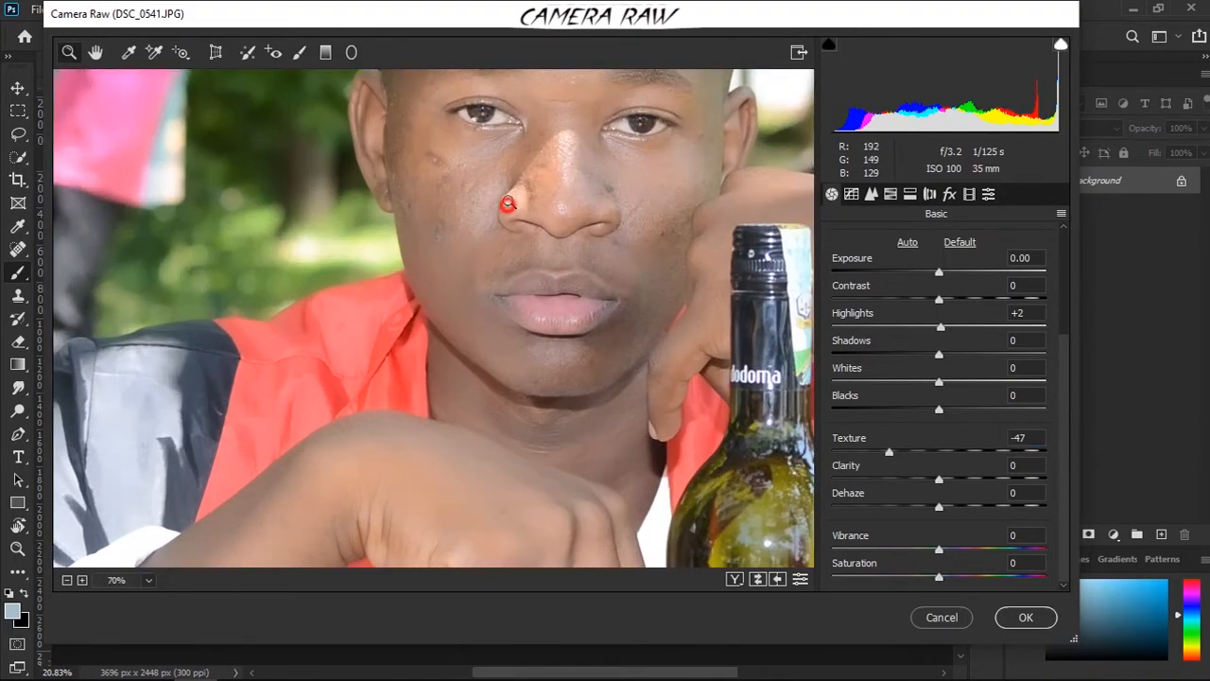
pyautogui.scroll(-3, 520, 196)
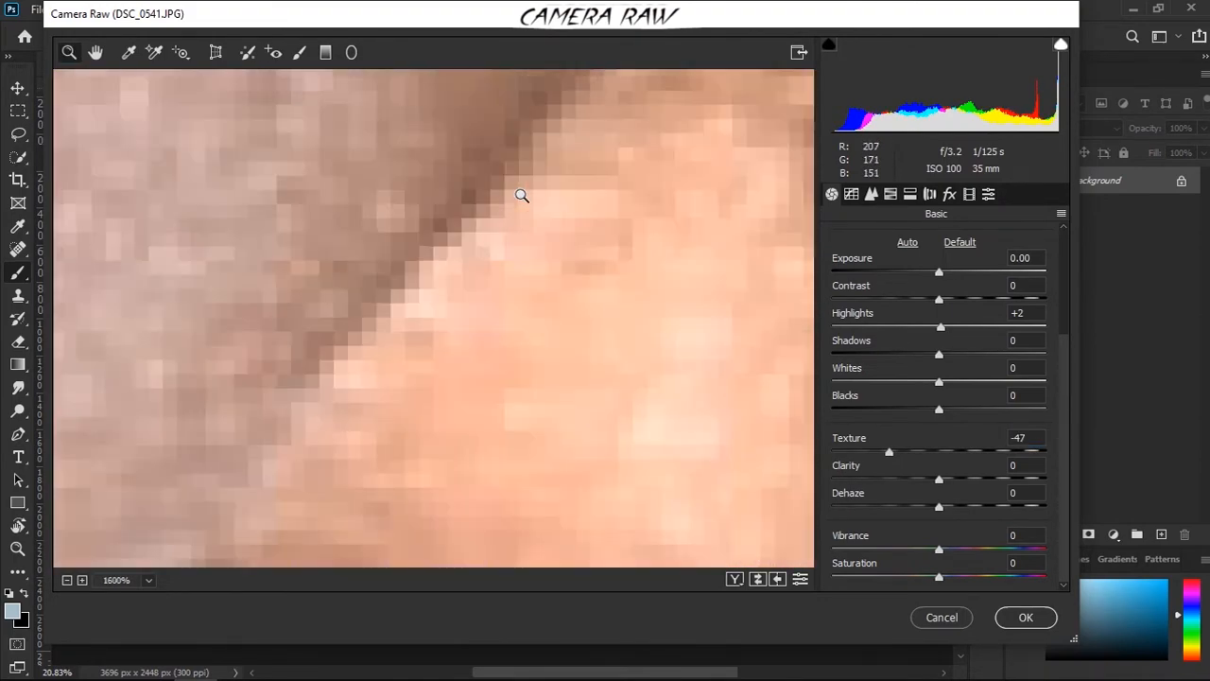
pyautogui.scroll(-6, 529, 198)
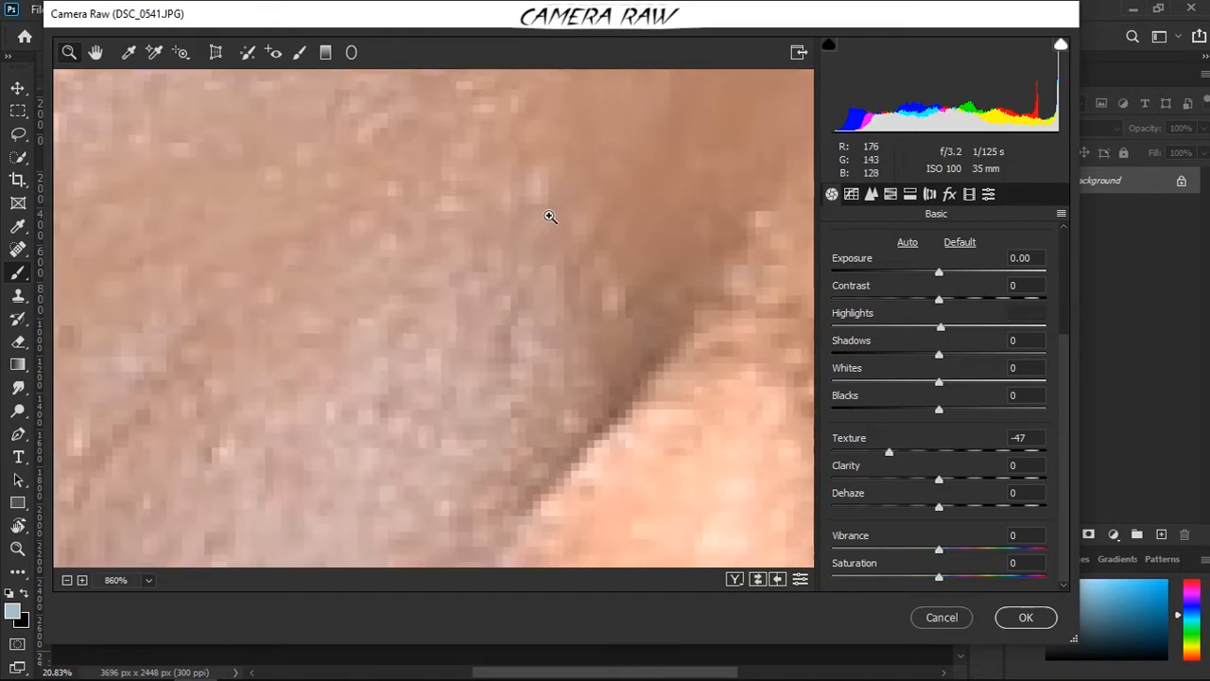
pyautogui.keyDown('alt'); pyautogui.click(552, 217); pyautogui.keyUp('alt')
pyautogui.keyDown('alt'); pyautogui.click(552, 217); pyautogui.keyUp('alt')
pyautogui.keyDown('alt'); pyautogui.click(552, 217); pyautogui.keyUp('alt')
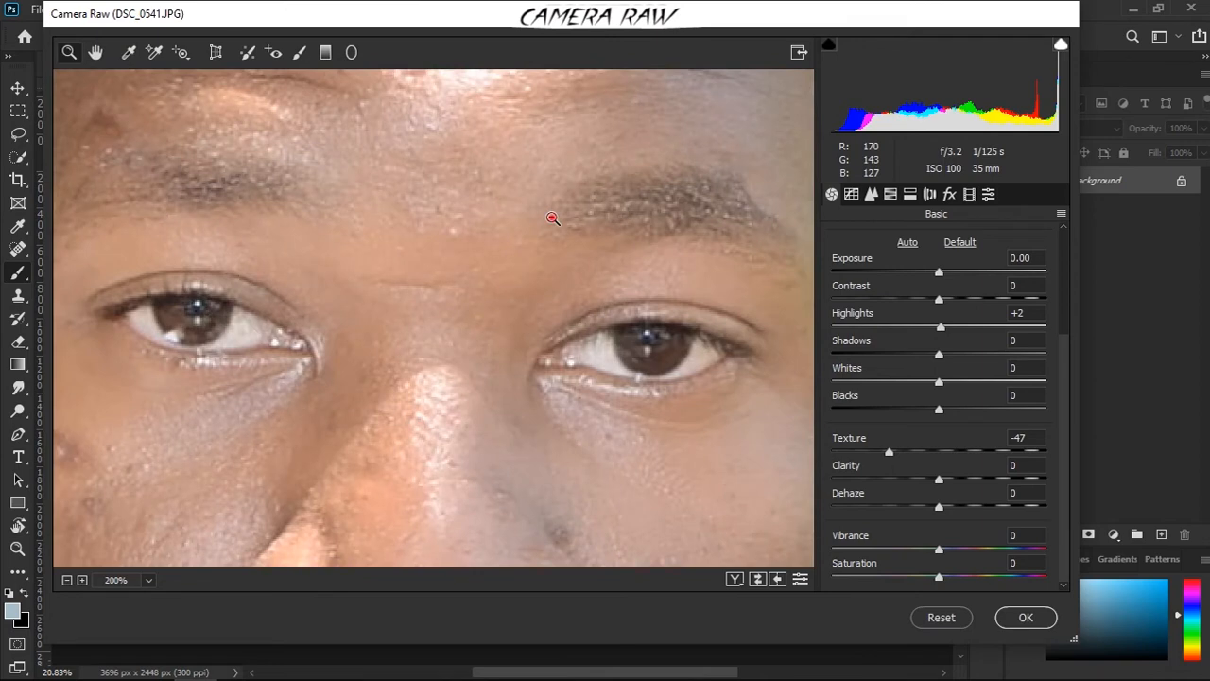
pyautogui.keyDown('alt'); pyautogui.click(553, 219); pyautogui.keyUp('alt')
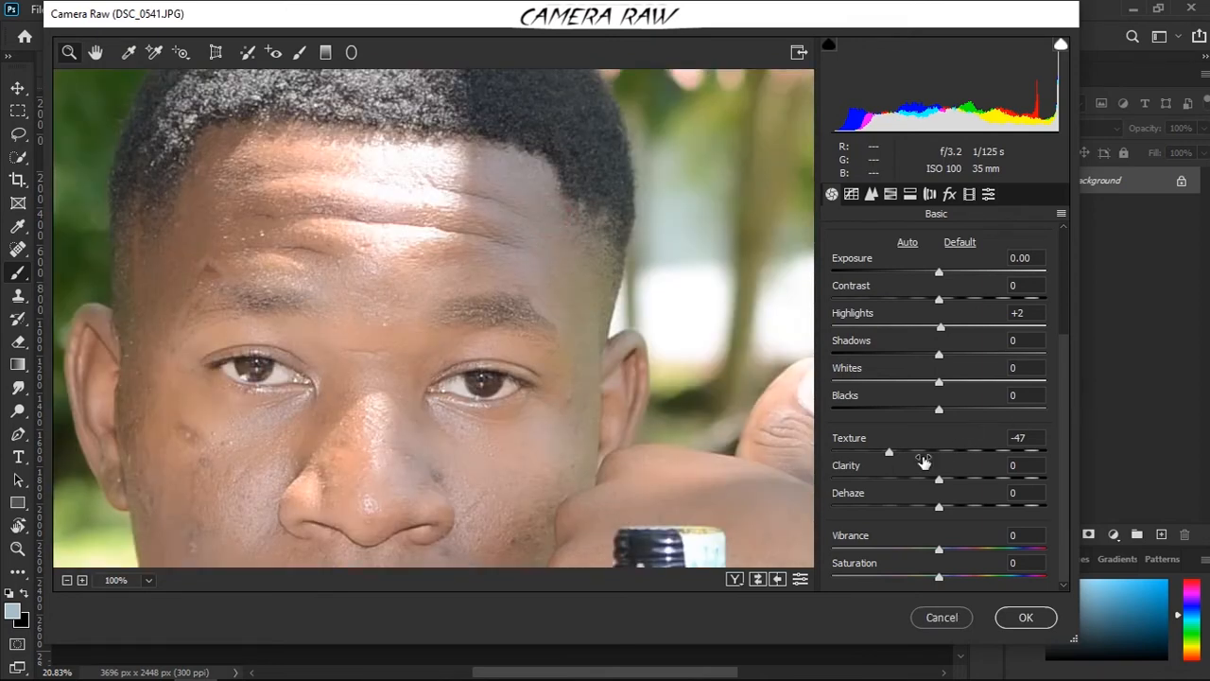
# Compare the Texture at -100 and +100 on the face, and reset it to 0.
pyautogui.moveTo(888, 456); pyautogui.dragTo(833, 456)
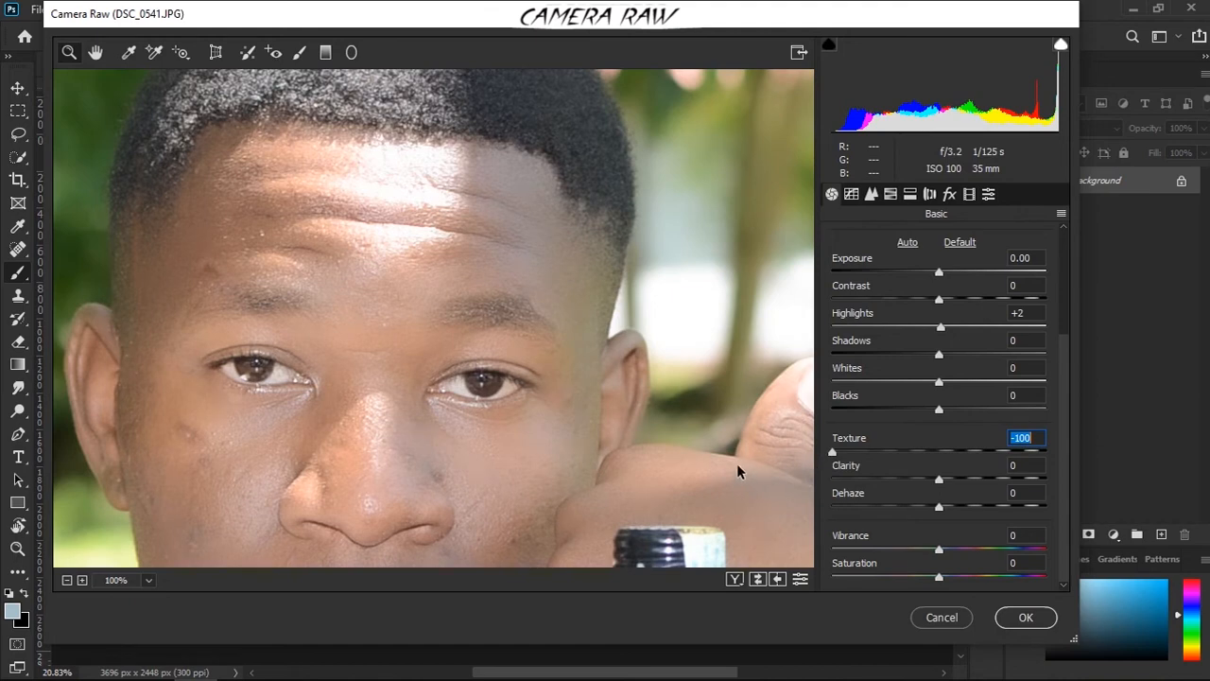
pyautogui.moveTo(832, 451); pyautogui.dragTo(1108, 457)
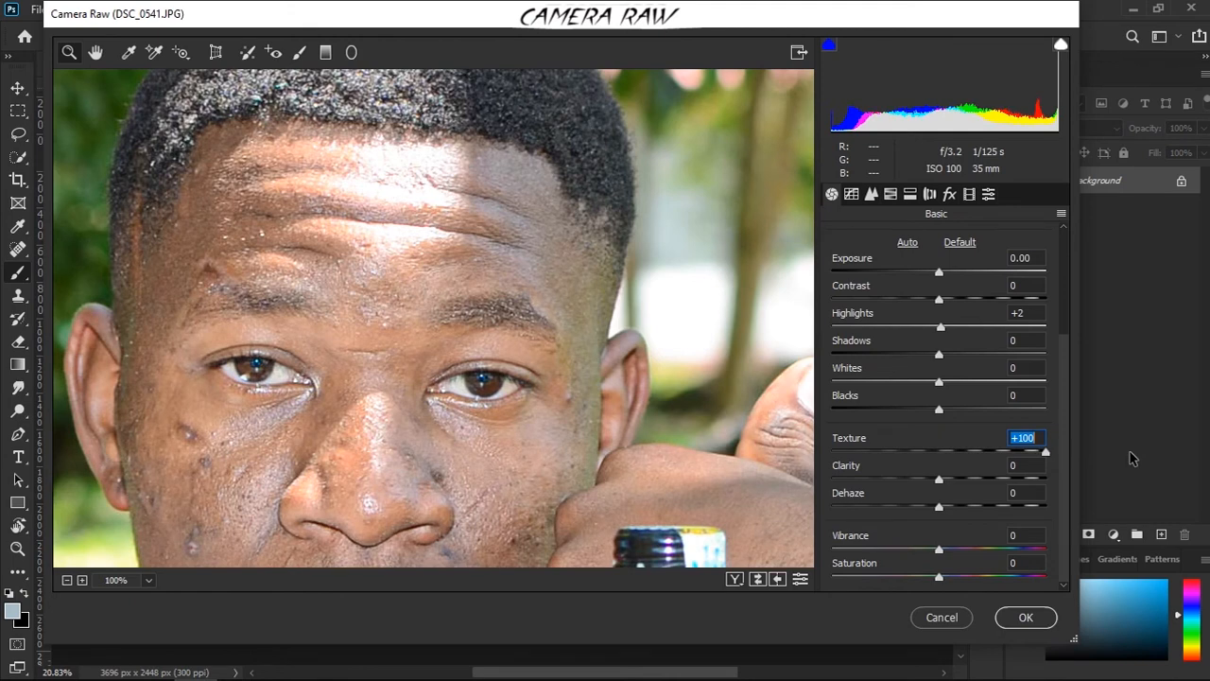
pyautogui.moveTo(1111, 454); pyautogui.dragTo(1141, 454)
pyautogui.scroll(-3, 525, 373)
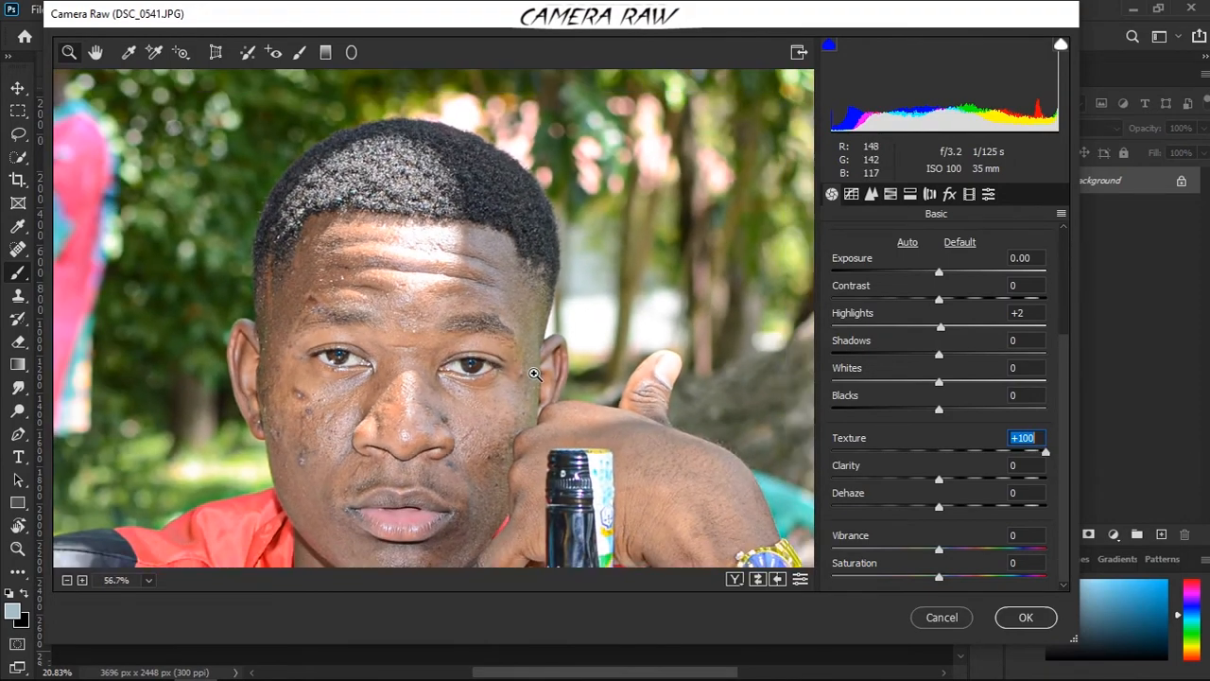
pyautogui.scroll(2, 534, 374)
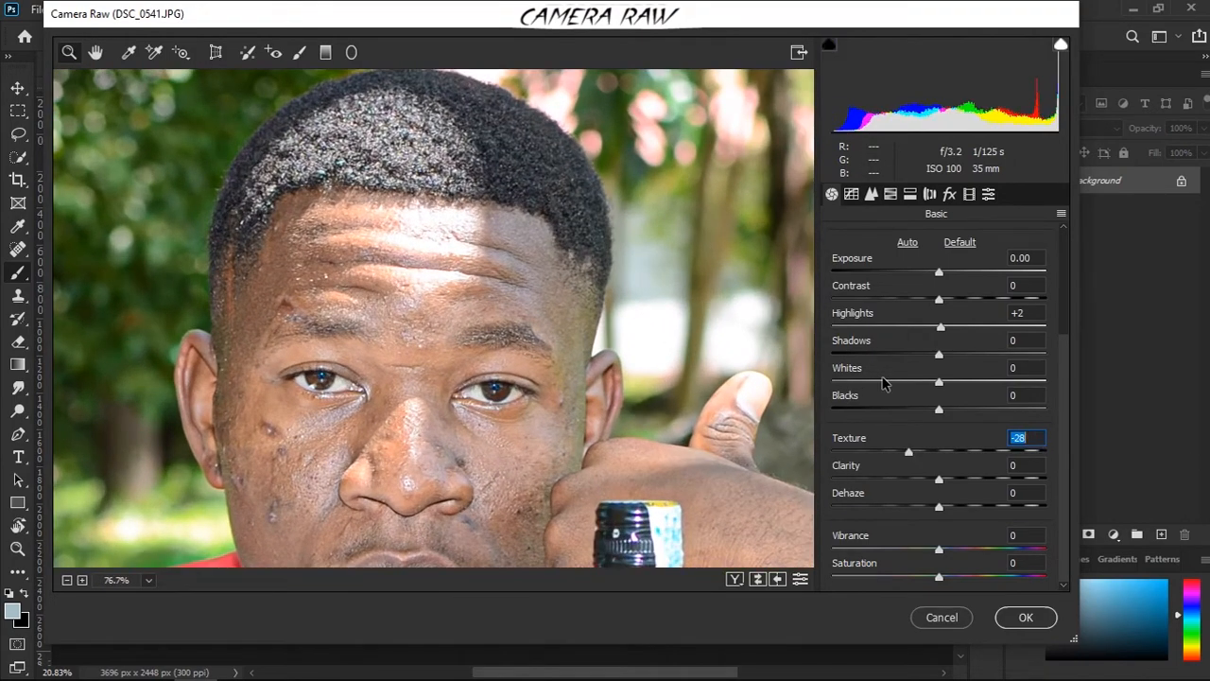
pyautogui.scroll(-2, 884, 380)
pyautogui.scroll(4, 885, 380)
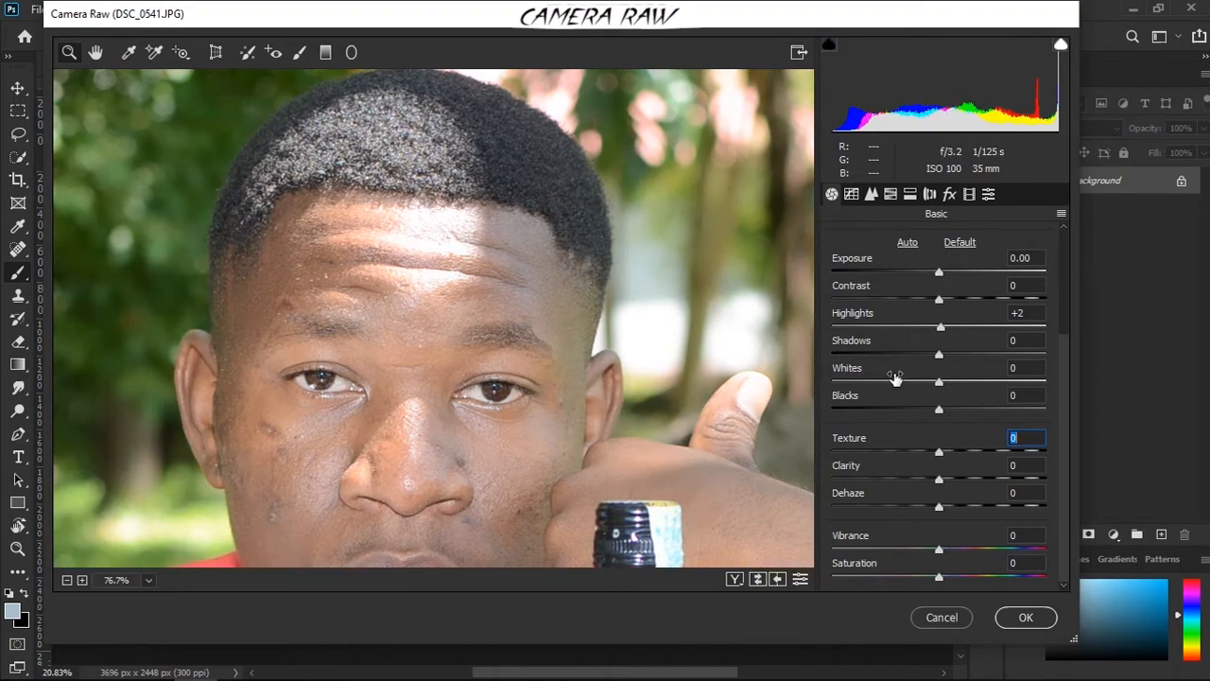
# Try a lower Clarity, settle it at +3, and set Dehaze to +7.
pyautogui.moveTo(938, 483); pyautogui.dragTo(817, 454)
pyautogui.moveTo(915, 459); pyautogui.dragTo(938, 508)
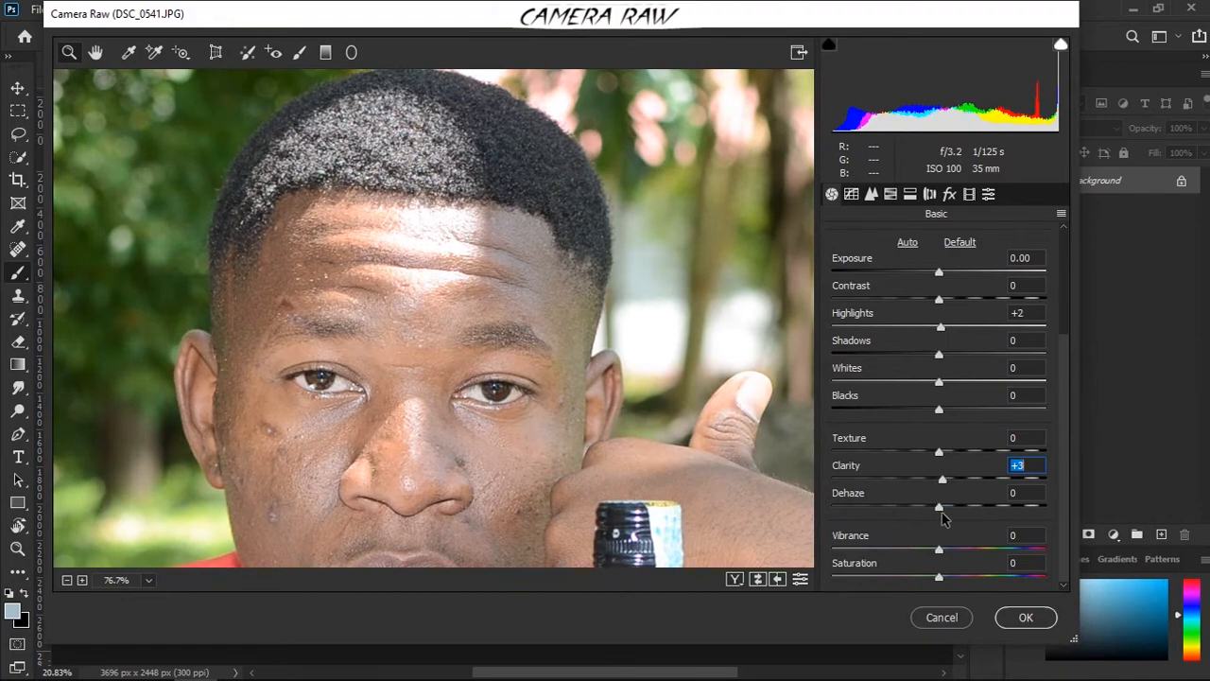
pyautogui.moveTo(938, 507)
pyautogui.mouseDown()
pyautogui.moveTo(891, 505)
pyautogui.moveTo(1002, 505)
pyautogui.moveTo(819, 505)
pyautogui.moveTo(1075, 529)
pyautogui.moveTo(820, 500)
pyautogui.moveTo(1119, 515)
pyautogui.moveTo(729, 469)
pyautogui.moveTo(1112, 522)
pyautogui.moveTo(854, 508)
pyautogui.moveTo(1087, 515)
pyautogui.moveTo(810, 497)
pyautogui.moveTo(1151, 547)
pyautogui.moveTo(830, 509)
pyautogui.moveTo(1068, 511)
pyautogui.moveTo(954, 530)
pyautogui.moveTo(933, 518)
pyautogui.moveTo(1026, 533)
pyautogui.moveTo(884, 510)
pyautogui.moveTo(1055, 512)
pyautogui.moveTo(899, 507)
pyautogui.moveTo(1035, 511)
pyautogui.moveTo(952, 510)
pyautogui.mouseUp()
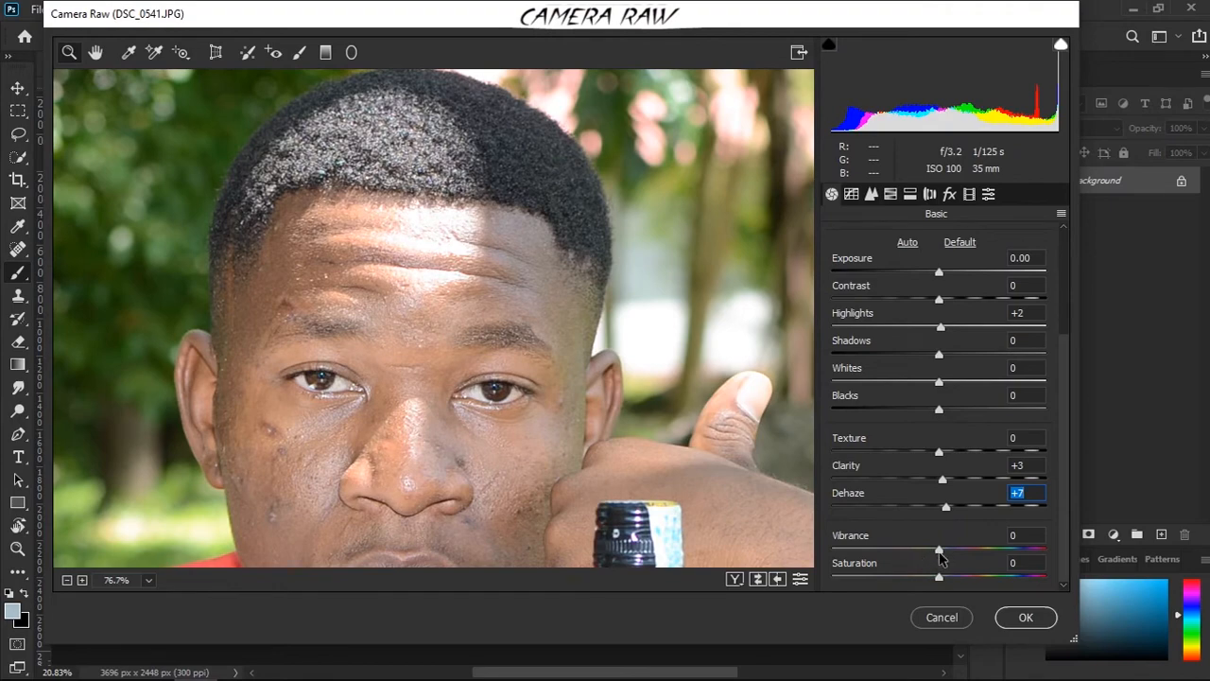
# Try the Vibrance at -100 and +2, and reset it to 0.
pyautogui.moveTo(940, 553); pyautogui.dragTo(647, 483)
pyautogui.scroll(-6, 608, 435)
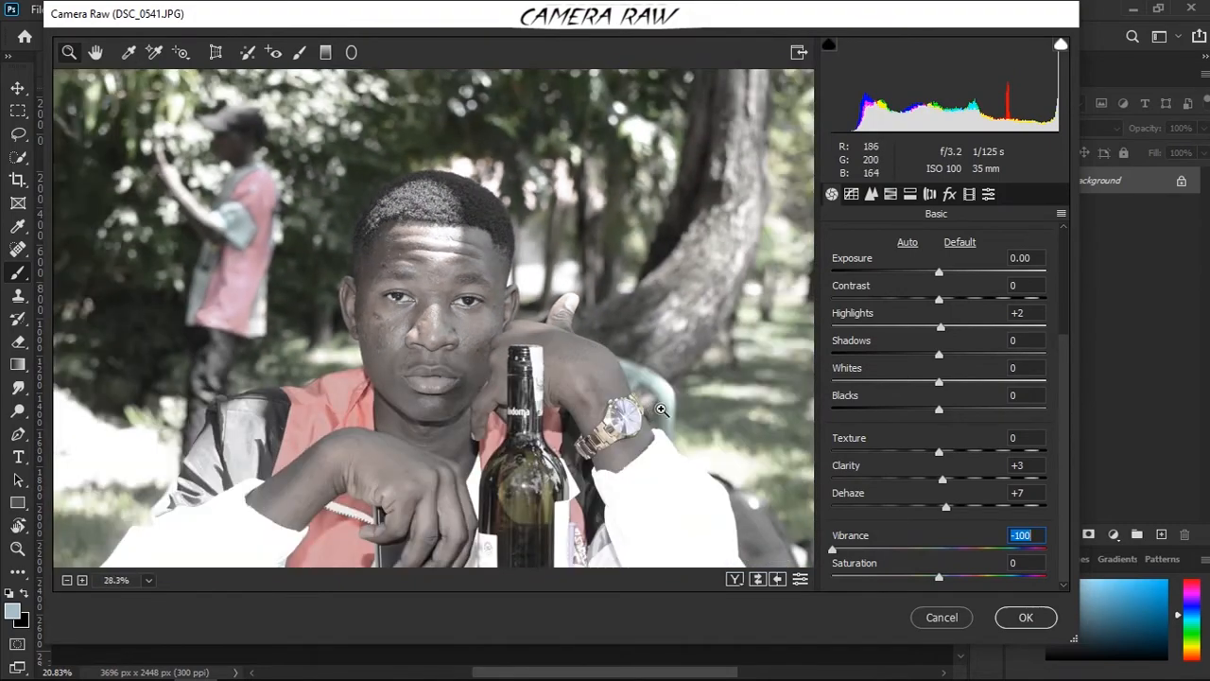
pyautogui.scroll(4, 658, 408)
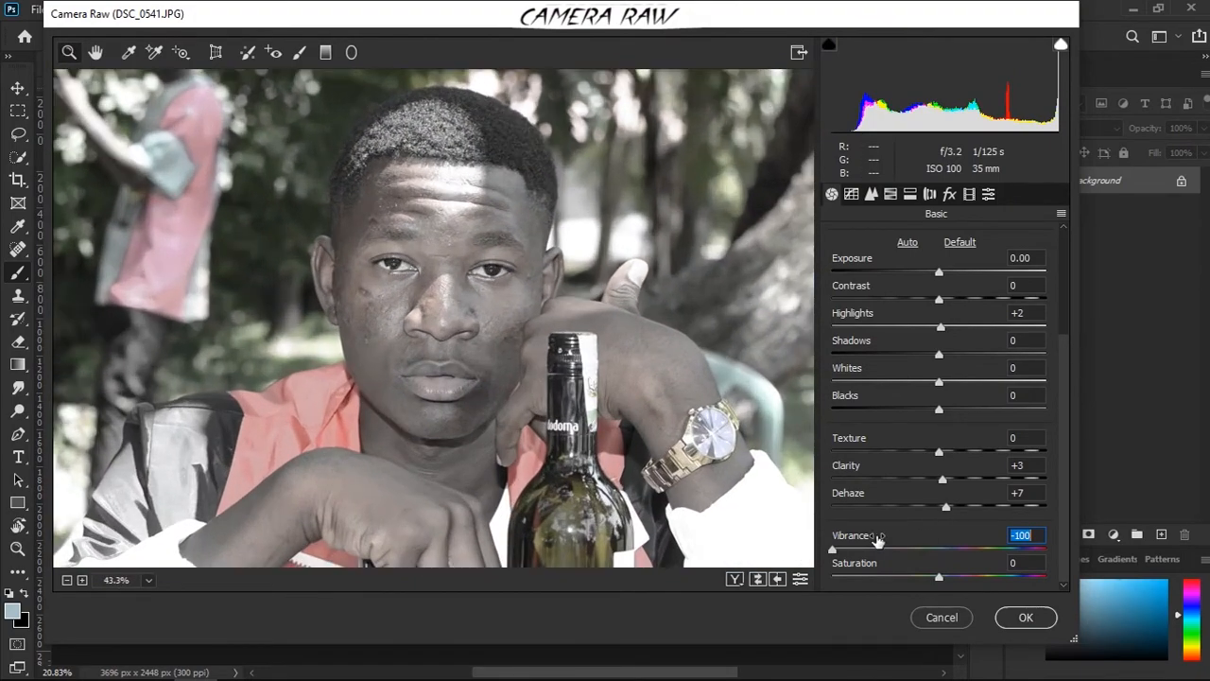
pyautogui.moveTo(833, 551); pyautogui.dragTo(944, 570)
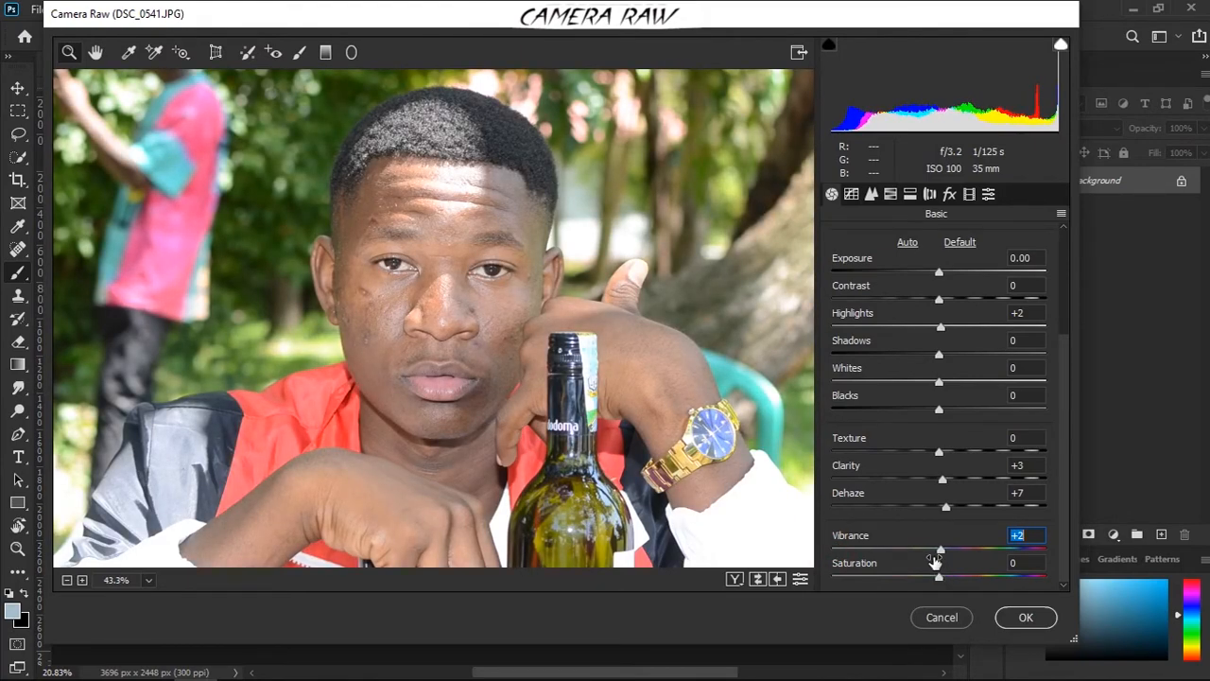
pyautogui.write('0')
# Compare the Saturation at +99, +6 and +100 across the whole photo, and bring it back close to 0.
pyautogui.moveTo(940, 577); pyautogui.dragTo(1045, 579)
pyautogui.click(558, 407)
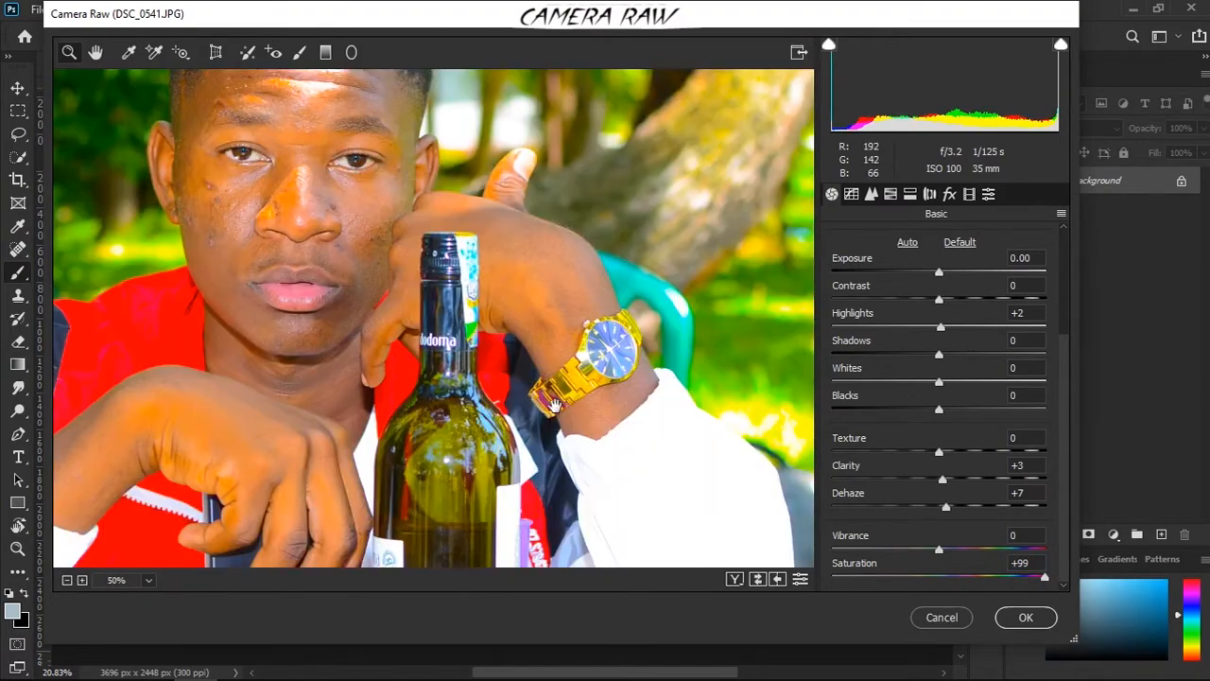
pyautogui.scroll(-7, 556, 405)
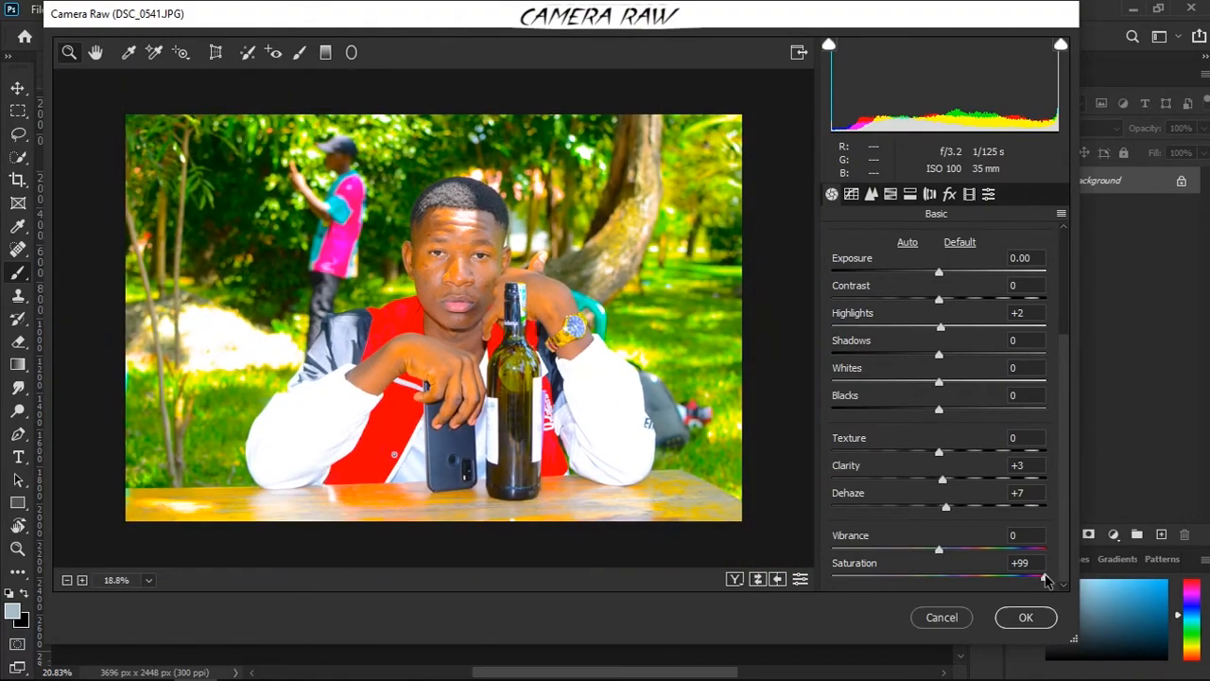
pyautogui.moveTo(1043, 577); pyautogui.dragTo(946, 559)
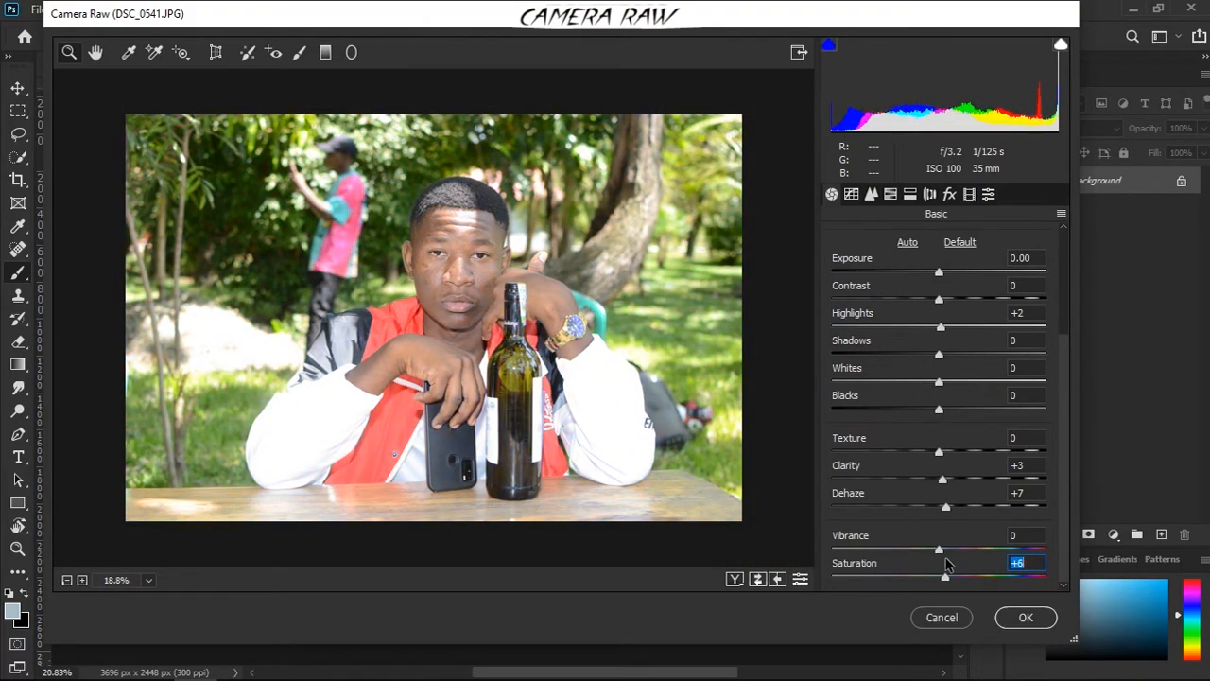
pyautogui.moveTo(940, 559); pyautogui.dragTo(1127, 584)
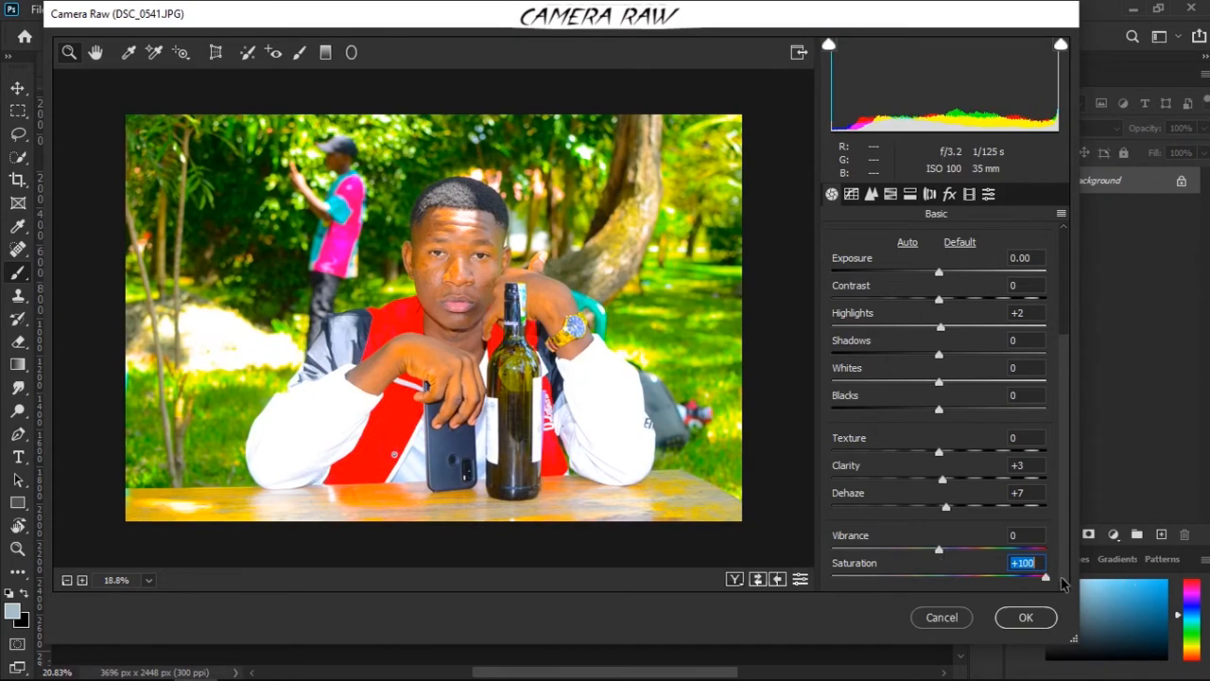
pyautogui.moveTo(1044, 576); pyautogui.dragTo(940, 576)
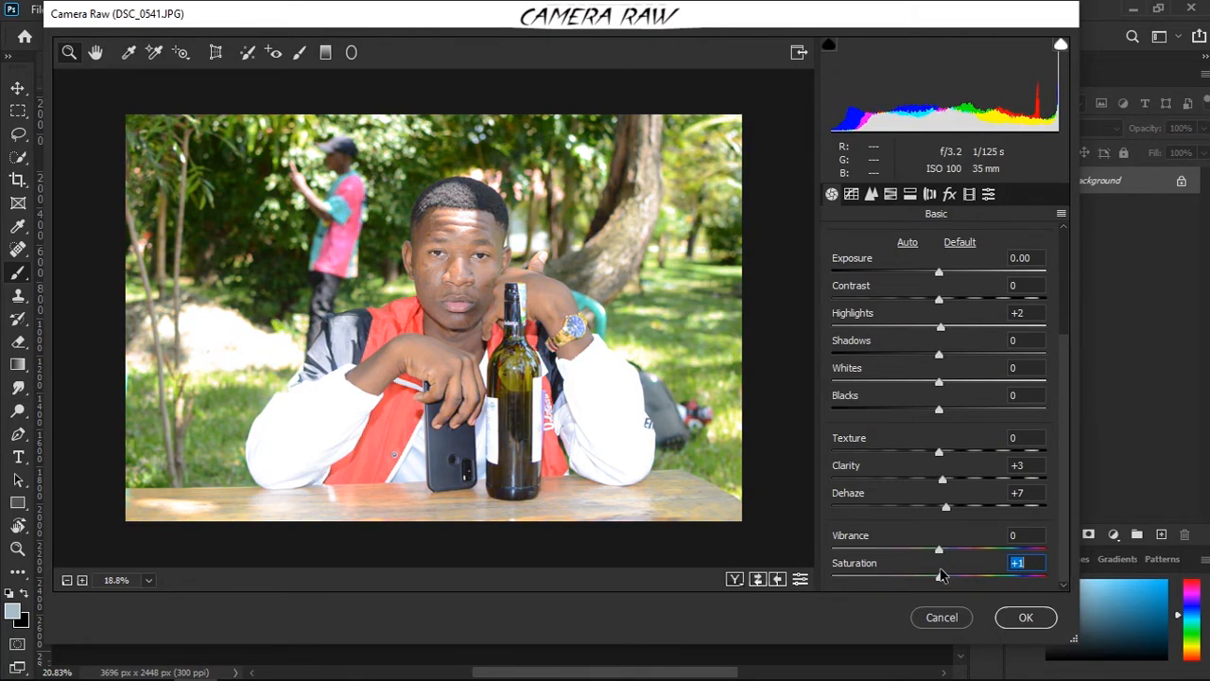
pyautogui.moveTo(940, 574); pyautogui.dragTo(937, 574)
pyautogui.scroll(5, 953, 427)
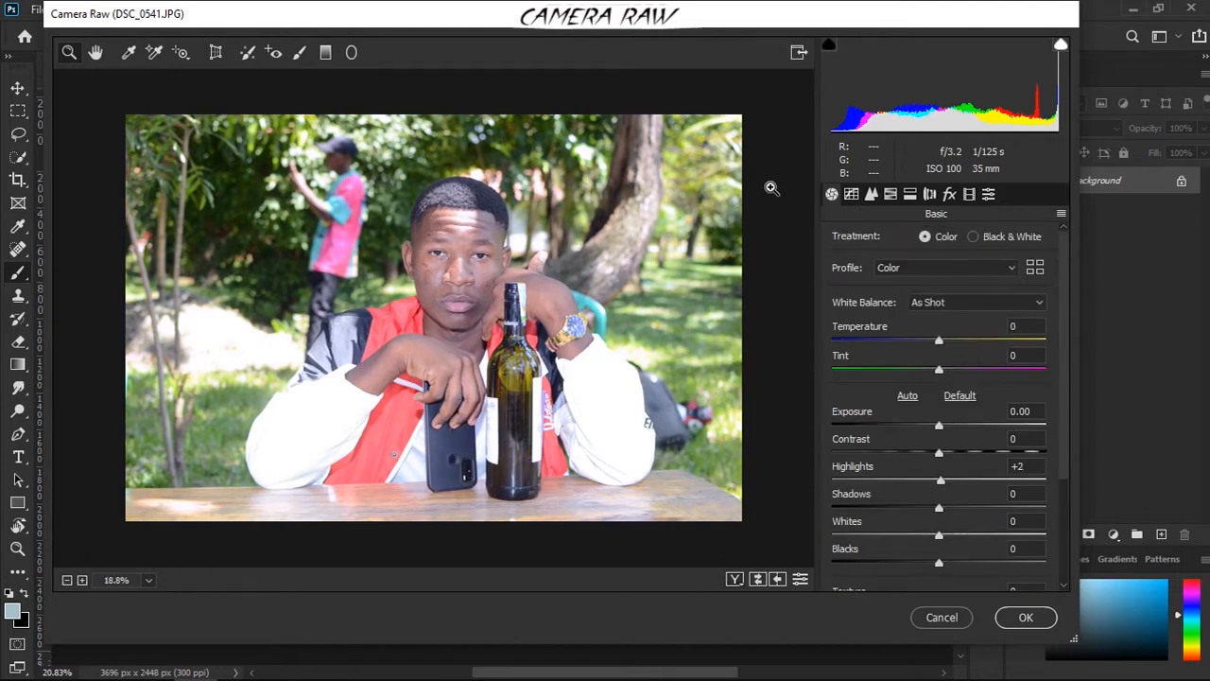
# Brighten the upper tones on the RGB point tone curve with a point at input 206, output 224, anchoring the lower tones and midtones.
pyautogui.click(852, 194)
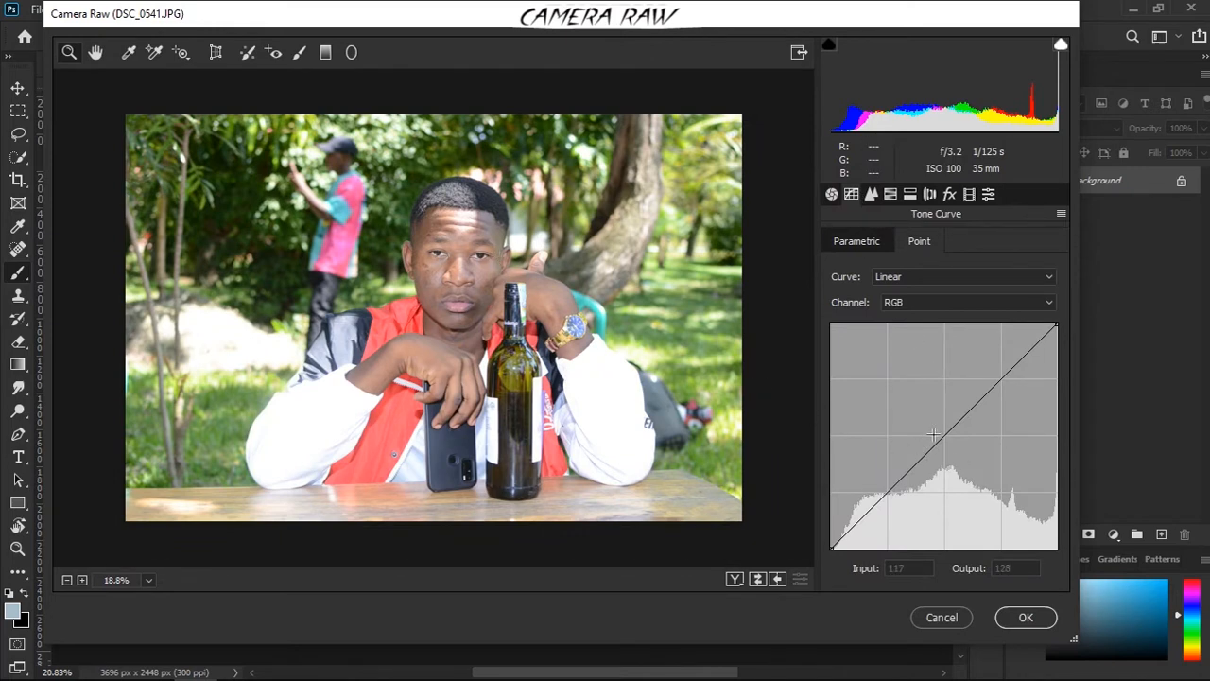
pyautogui.moveTo(868, 506)
pyautogui.mouseDown()
pyautogui.moveTo(878, 525)
pyautogui.moveTo(868, 512)
pyautogui.mouseUp()
pyautogui.moveTo(941, 435)
pyautogui.mouseDown()
pyautogui.moveTo(945, 468)
pyautogui.moveTo(945, 402)
pyautogui.moveTo(941, 435)
pyautogui.mouseUp()
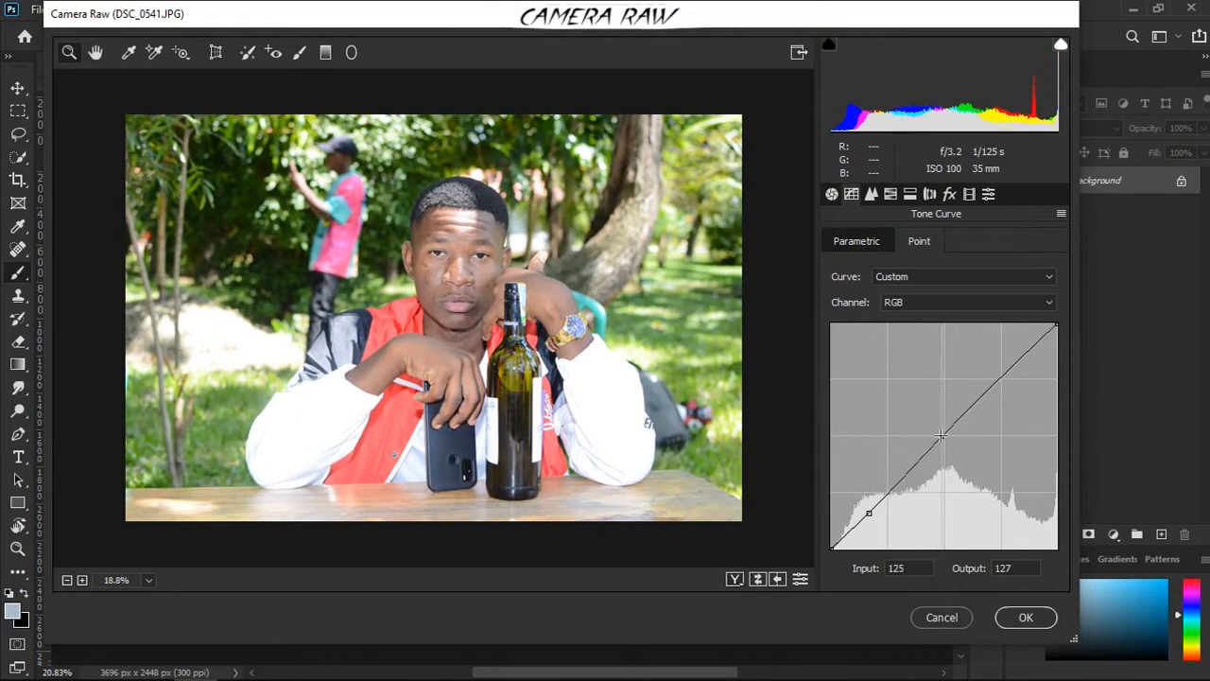
pyautogui.moveTo(983, 393); pyautogui.dragTo(1013, 350)
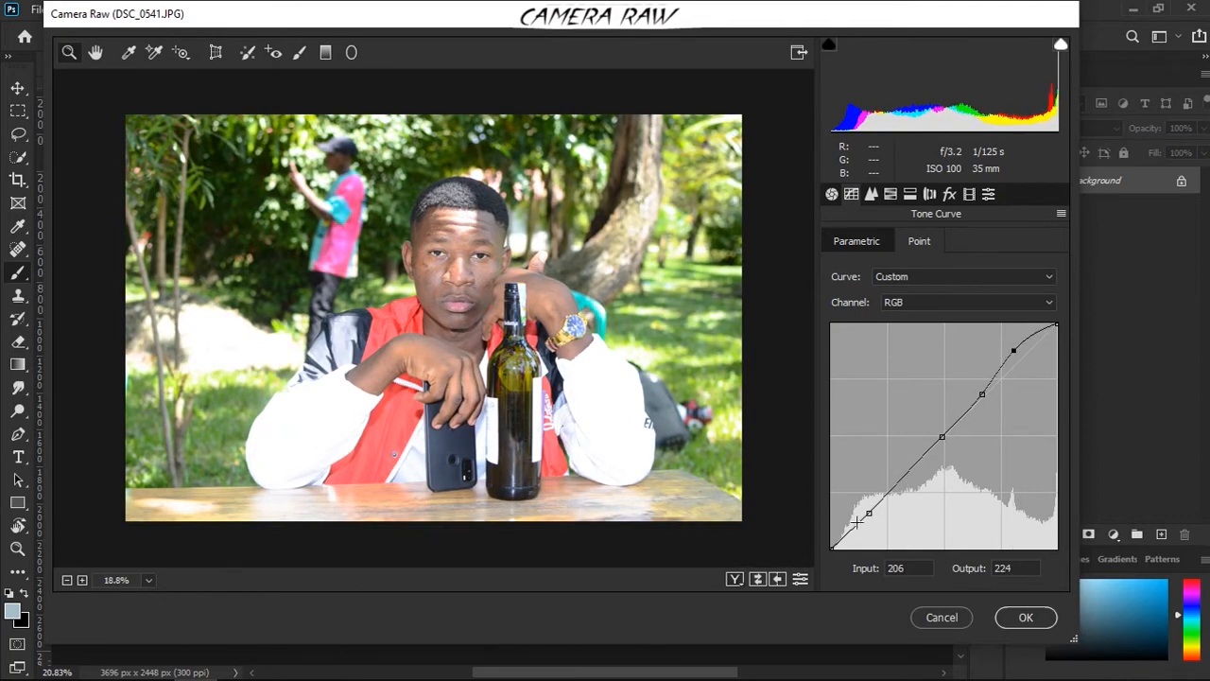
# Add curve points at input 24, output 54 and input 195, output 206, and cancel the Camera Raw adjustments.
pyautogui.moveTo(857, 527); pyautogui.dragTo(852, 501)
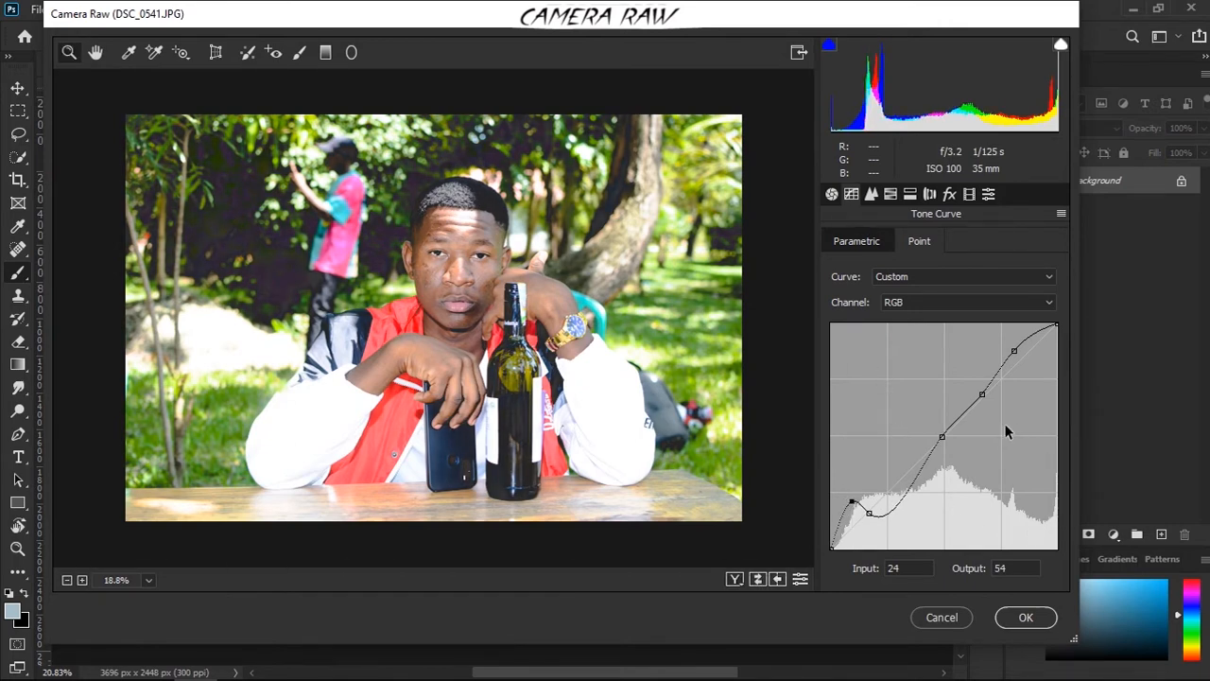
pyautogui.moveTo(995, 372)
pyautogui.mouseDown()
pyautogui.moveTo(1002, 382)
pyautogui.moveTo(998, 365)
pyautogui.mouseUp()
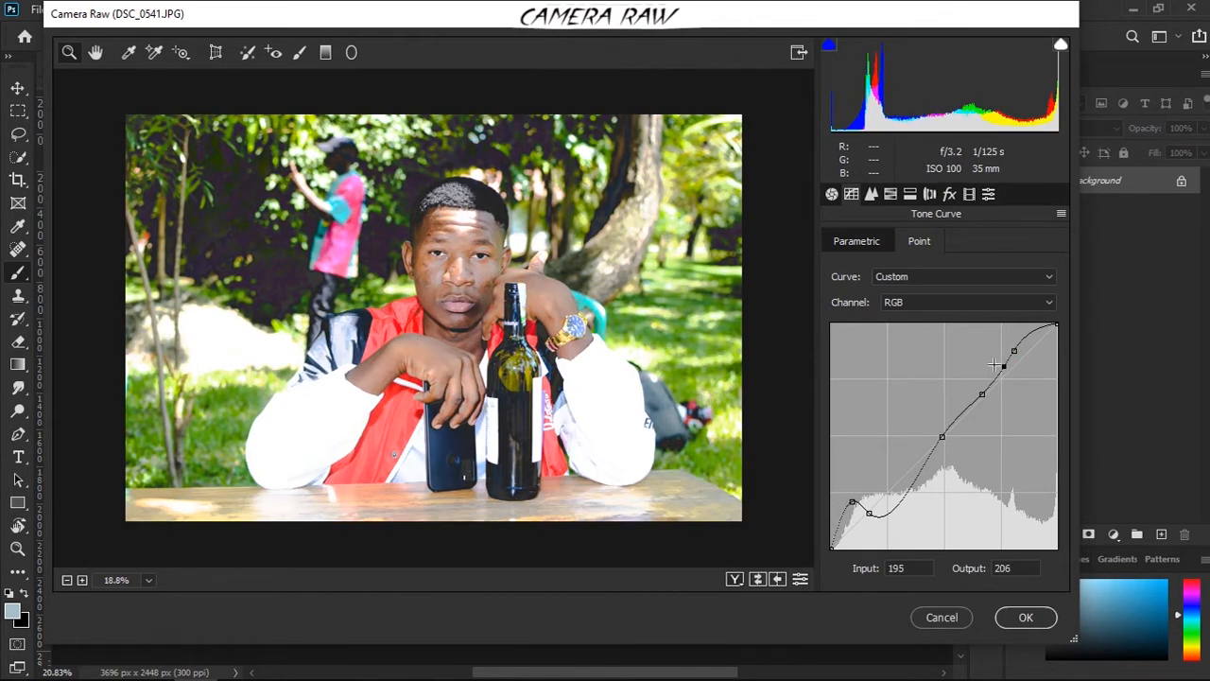
pyautogui.click(942, 616)
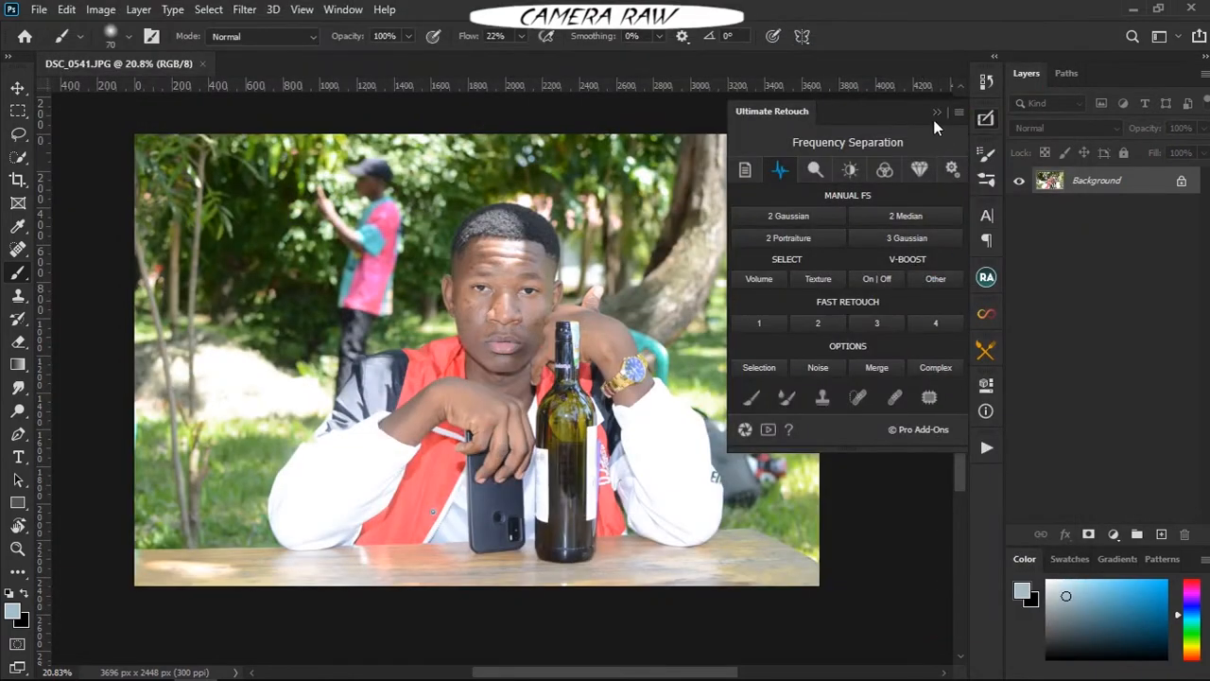
# Open the portrait in the Camera Raw Filter and bring up the HSL hue adjustments, glancing at the Detail settings on the way.
pyautogui.hotkey('ctrl', 'shift', 'a')
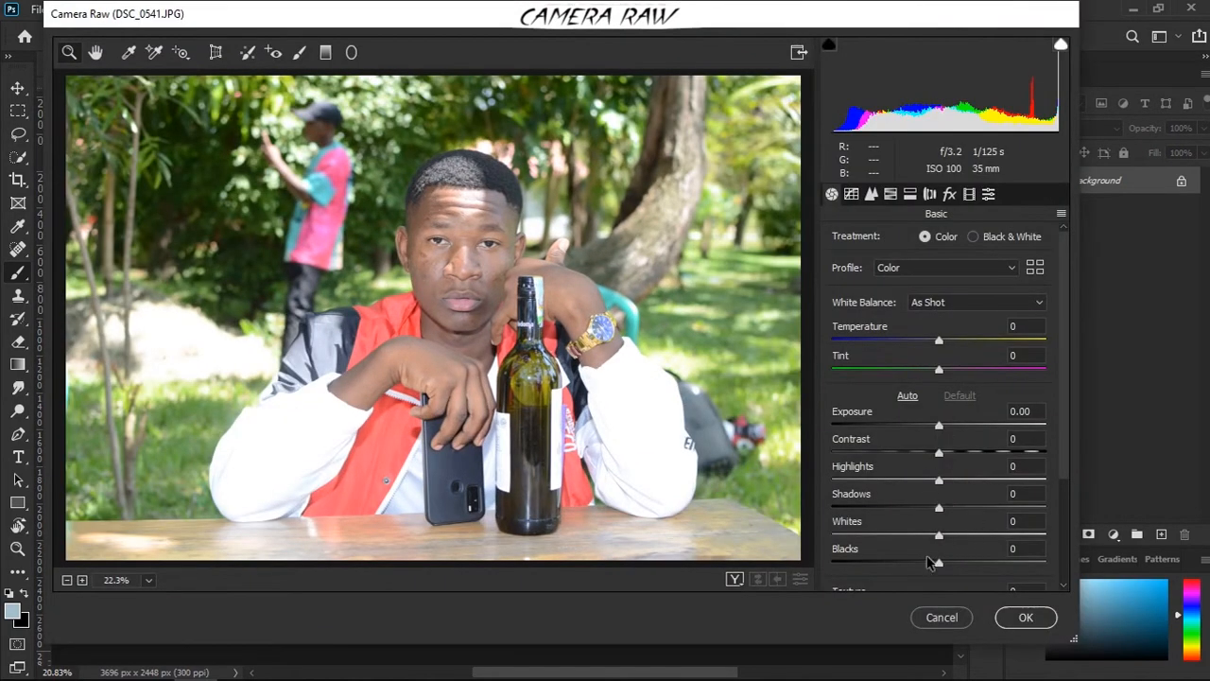
pyautogui.click(872, 194)
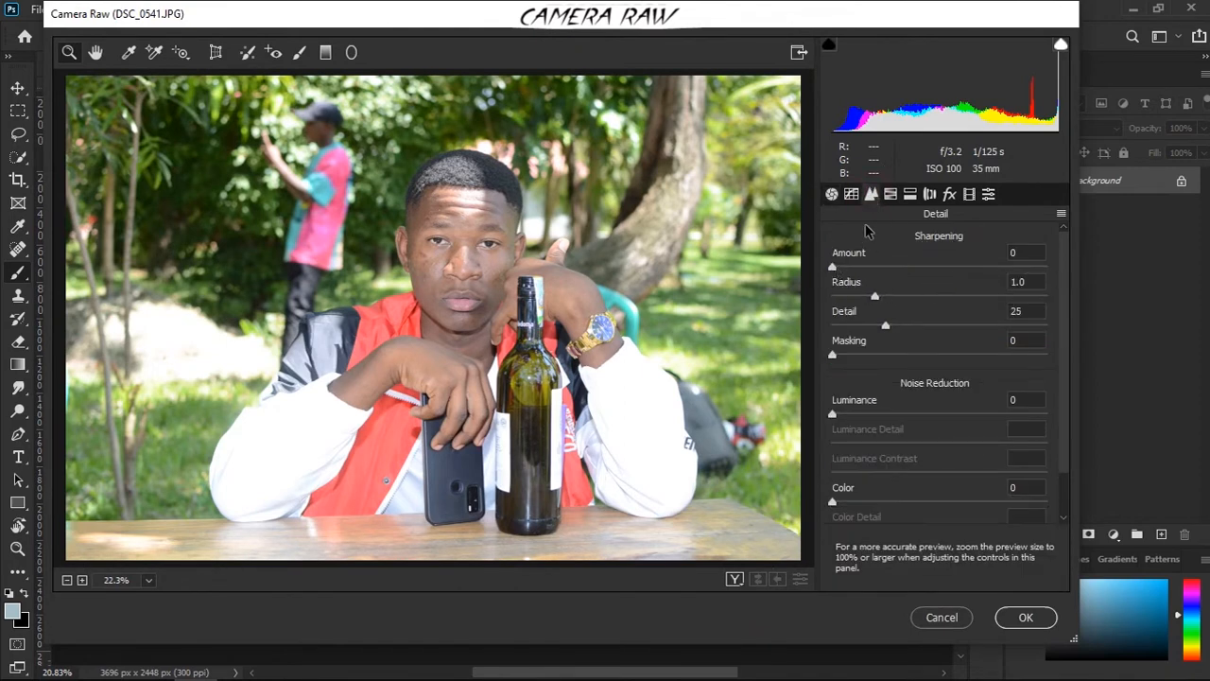
pyautogui.click(910, 194)
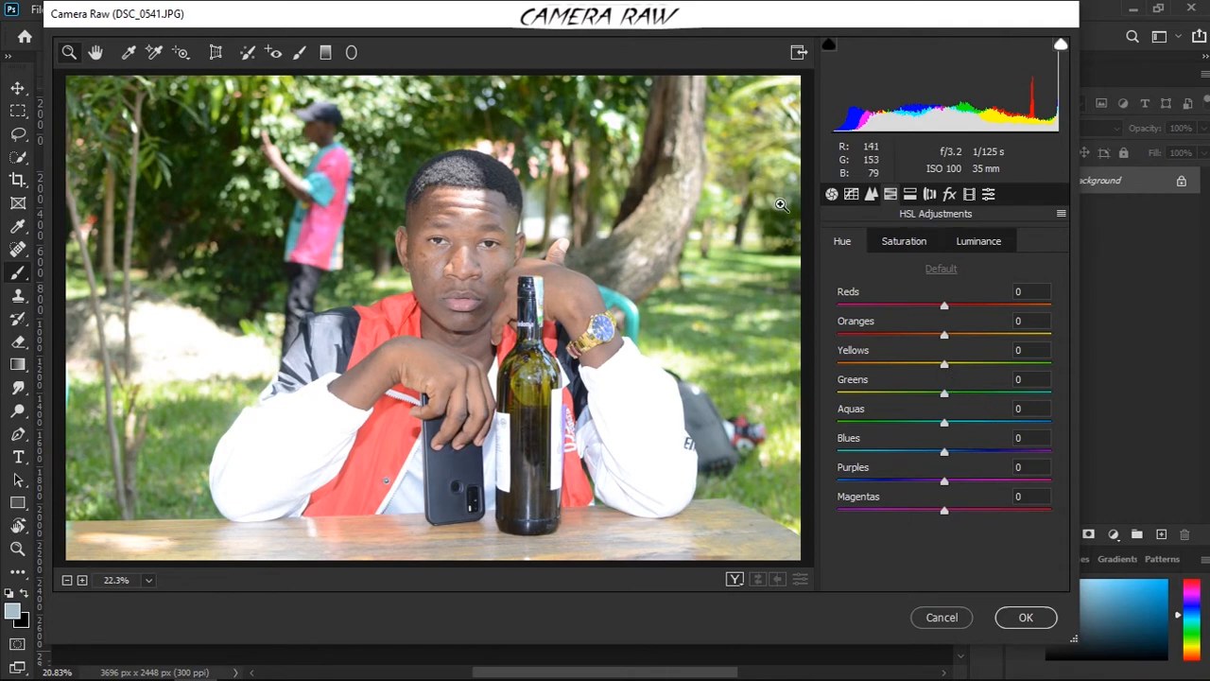
pyautogui.click(832, 194)
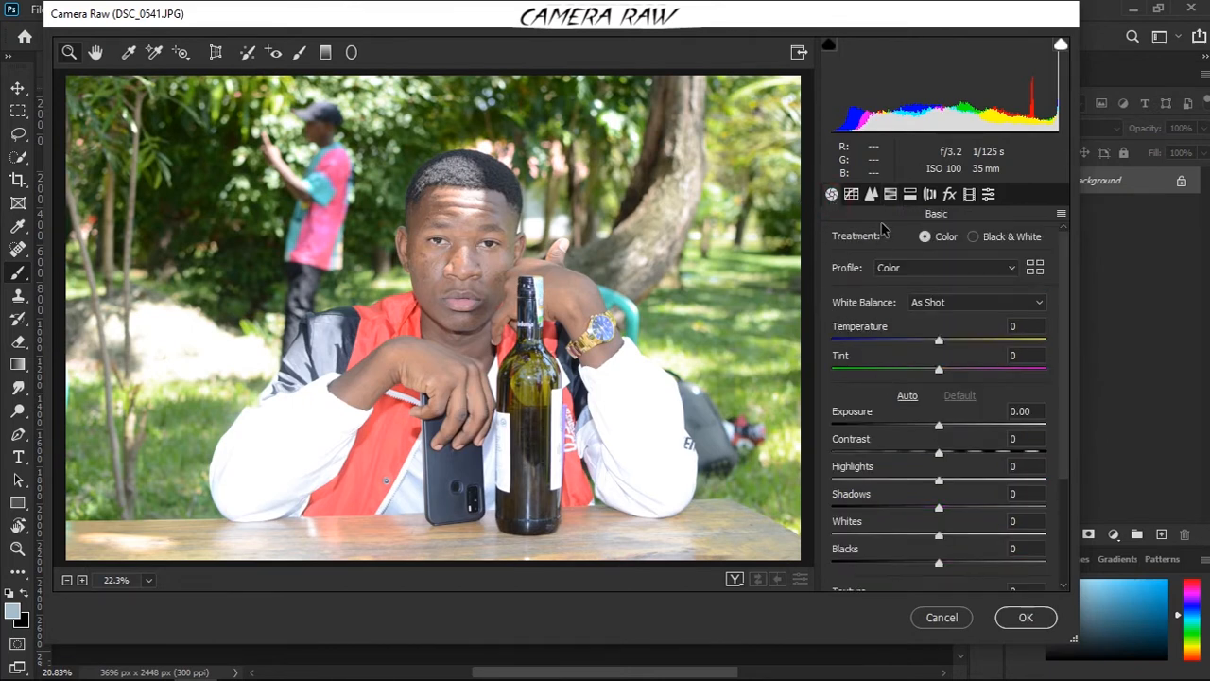
pyautogui.click(890, 194)
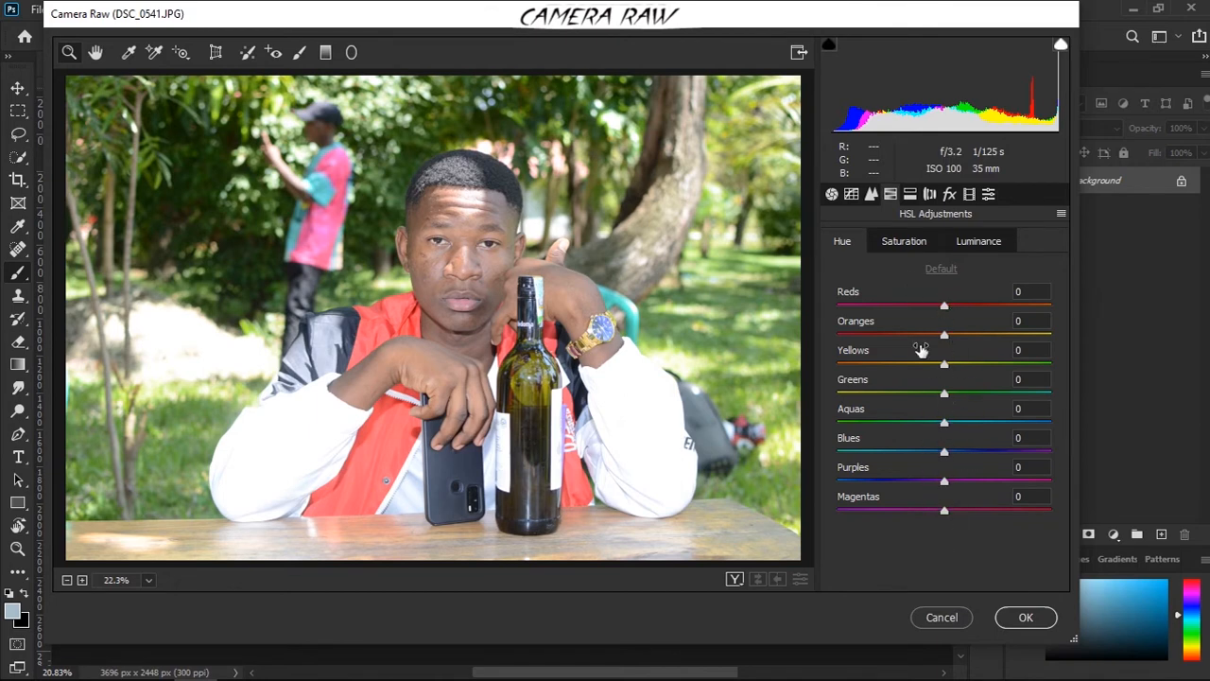
# Try the Greens and Reds hue adjustments, return both to 0, and look over the HSL saturation and luminance settings.
pyautogui.moveTo(945, 393); pyautogui.dragTo(820, 401)
pyautogui.moveTo(1022, 409); pyautogui.dragTo(937, 403)
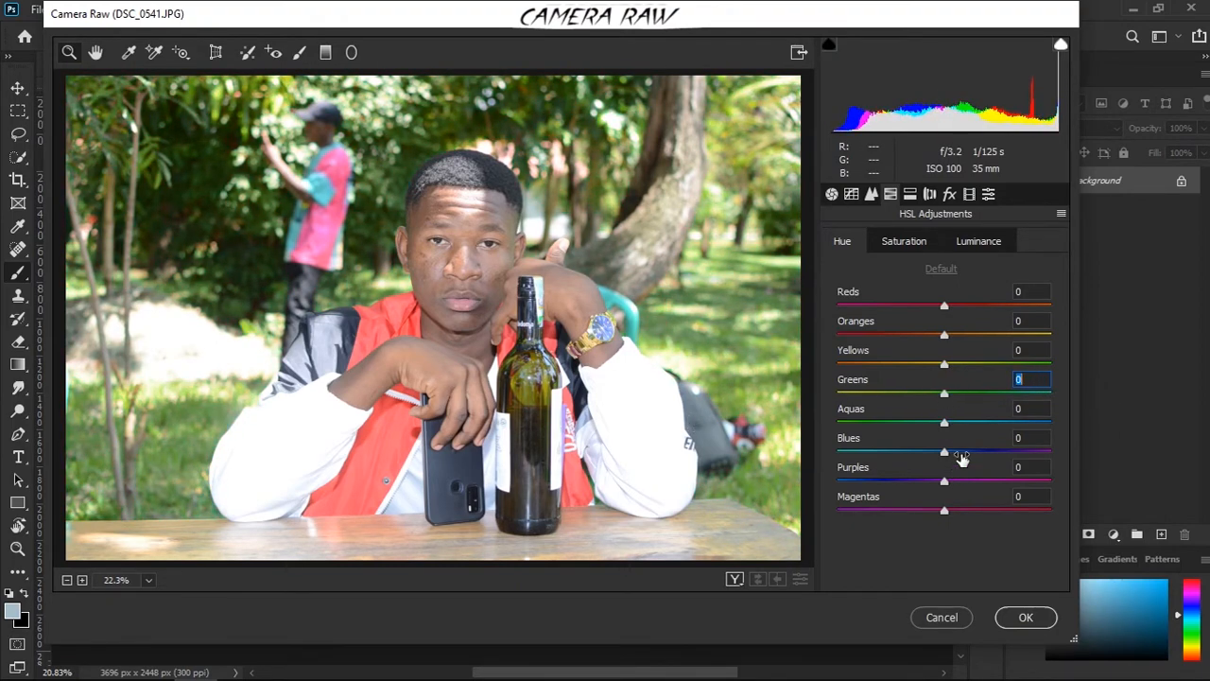
pyautogui.moveTo(946, 311)
pyautogui.mouseDown()
pyautogui.moveTo(801, 308)
pyautogui.moveTo(1121, 308)
pyautogui.moveTo(755, 294)
pyautogui.moveTo(967, 298)
pyautogui.moveTo(942, 293)
pyautogui.mouseUp()
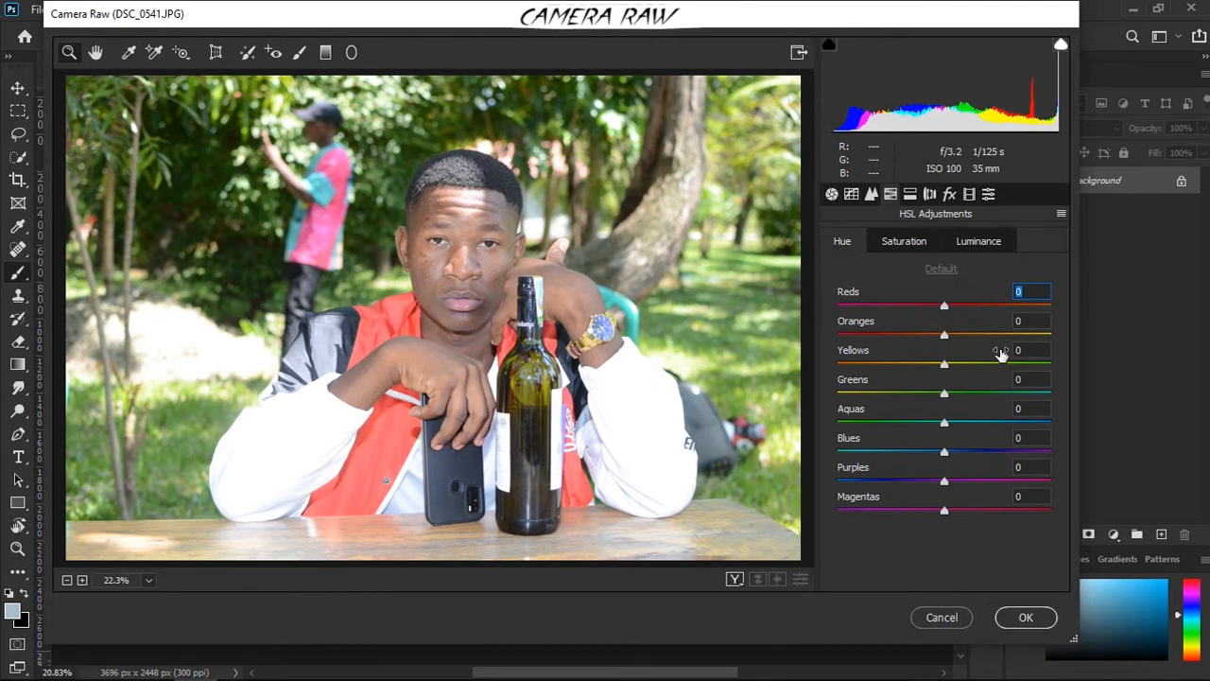
pyautogui.click(903, 242)
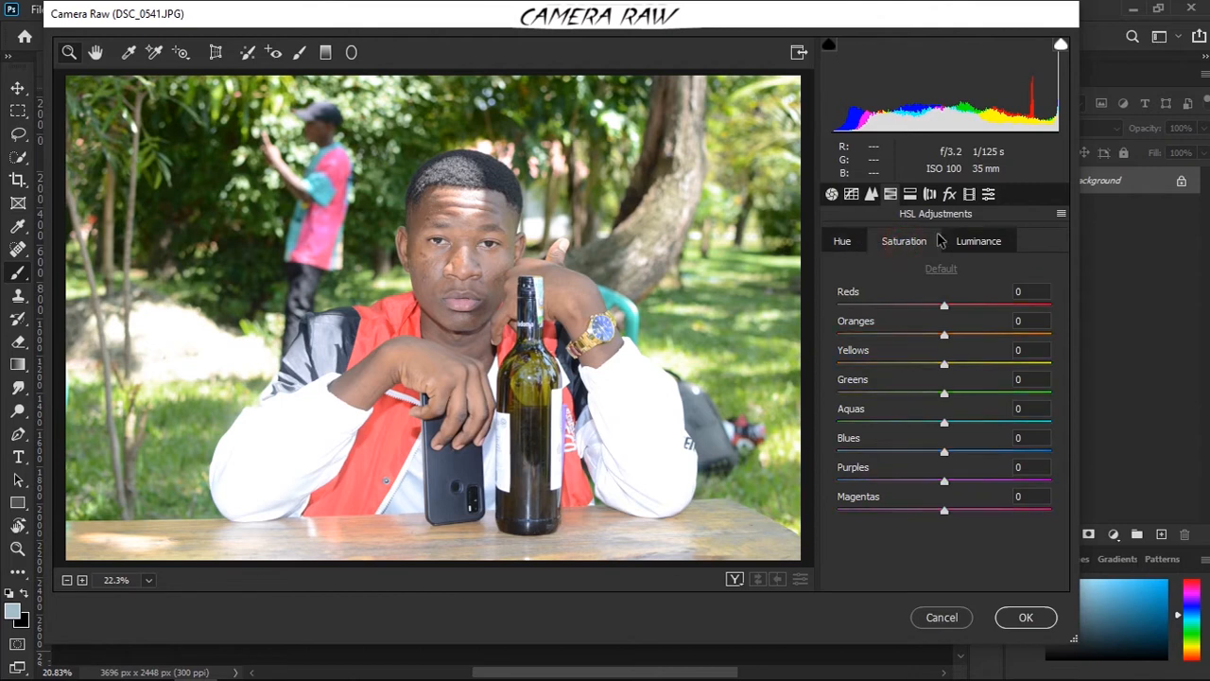
pyautogui.click(983, 245)
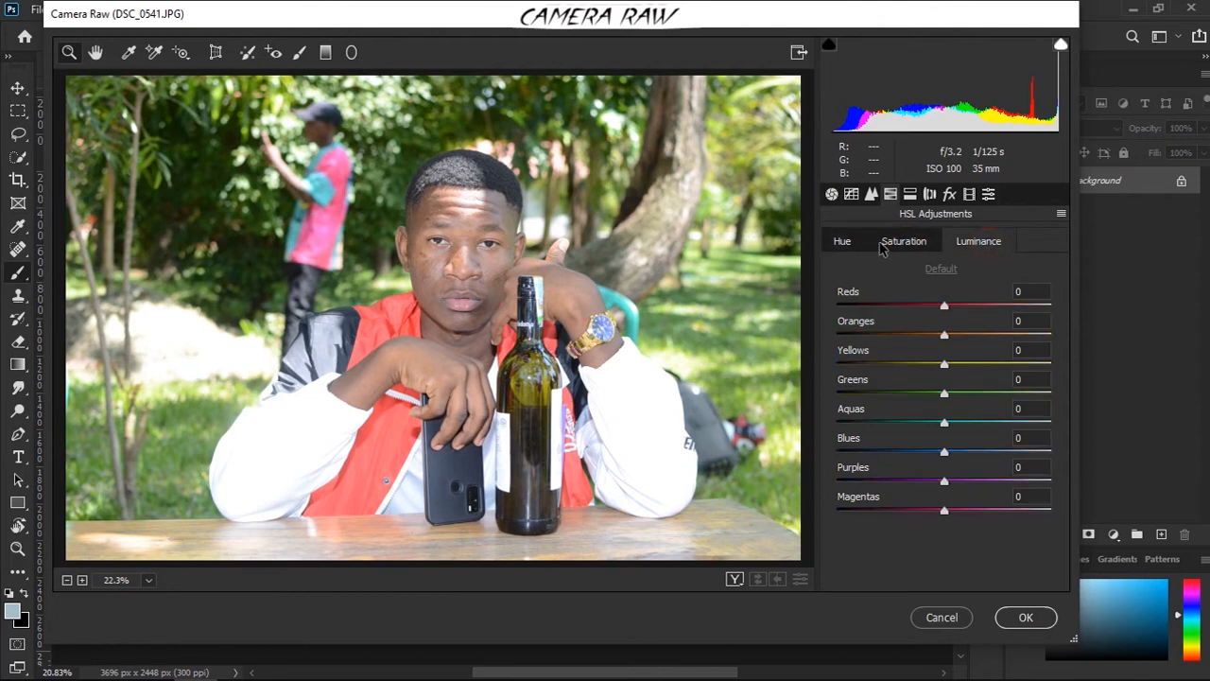
pyautogui.click(843, 240)
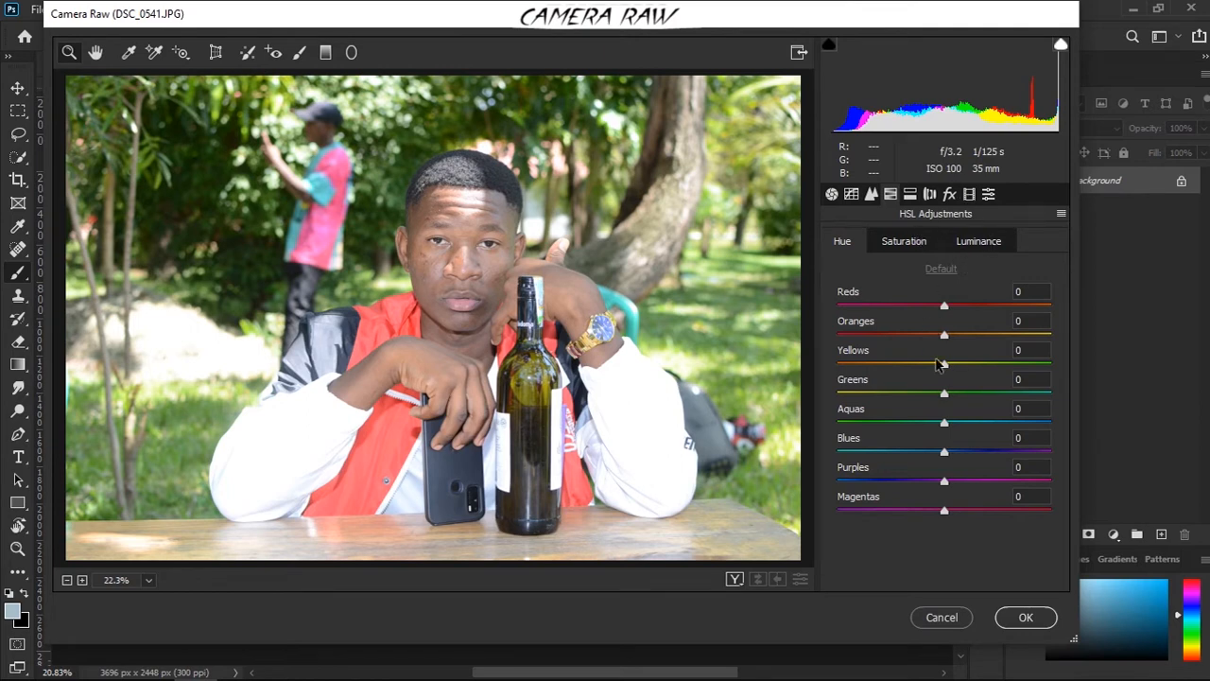
# In the Basic adjustments, set Contrast to +11, Highlights to -100 and Shadows to +29.
pyautogui.click(831, 195)
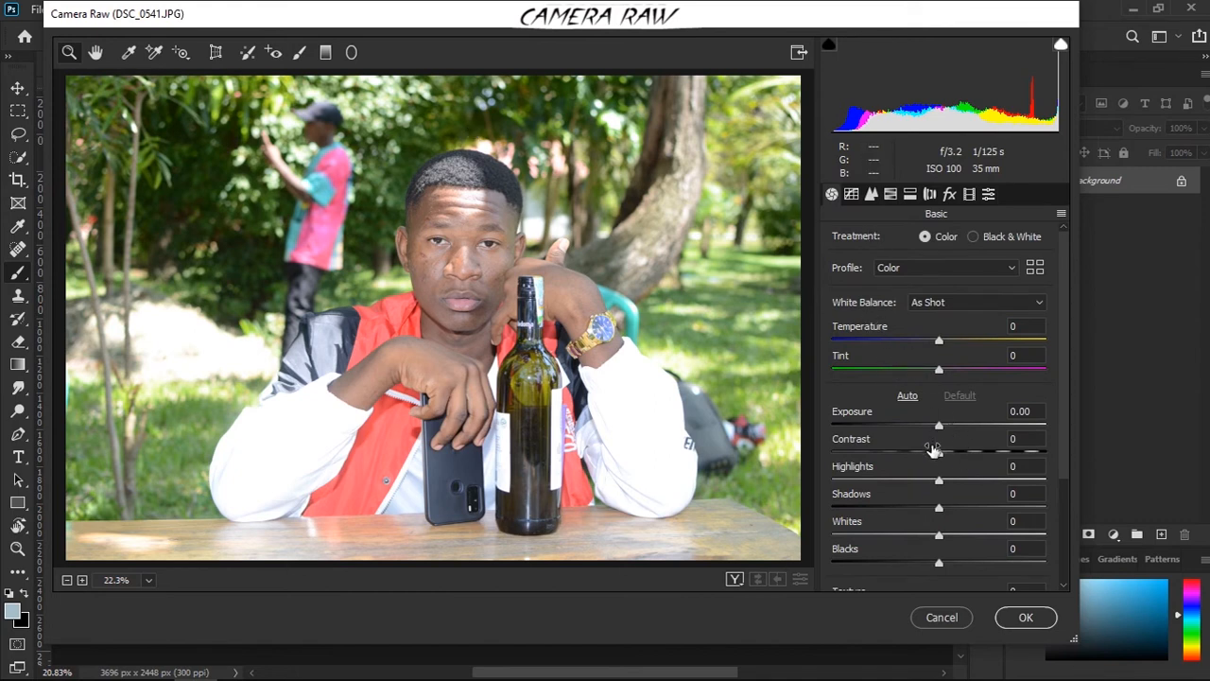
pyautogui.moveTo(939, 454)
pyautogui.mouseDown()
pyautogui.moveTo(989, 441)
pyautogui.moveTo(951, 448)
pyautogui.mouseUp()
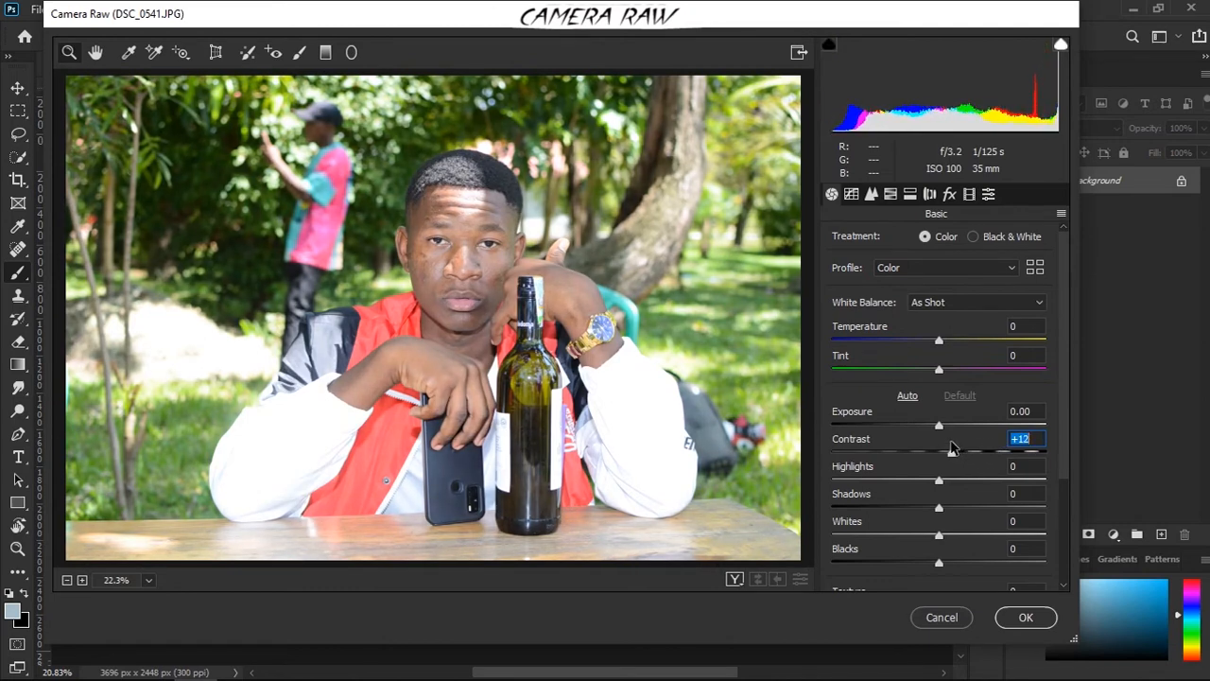
pyautogui.moveTo(950, 448); pyautogui.dragTo(950, 448)
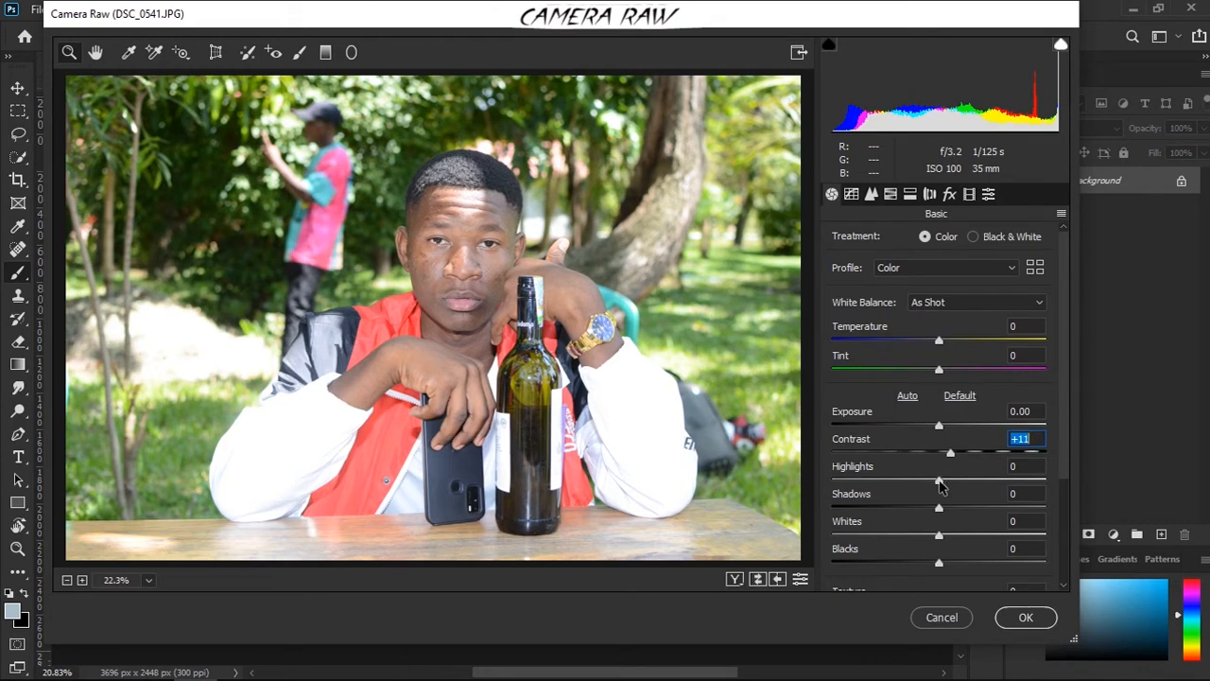
pyautogui.moveTo(939, 482); pyautogui.dragTo(807, 494)
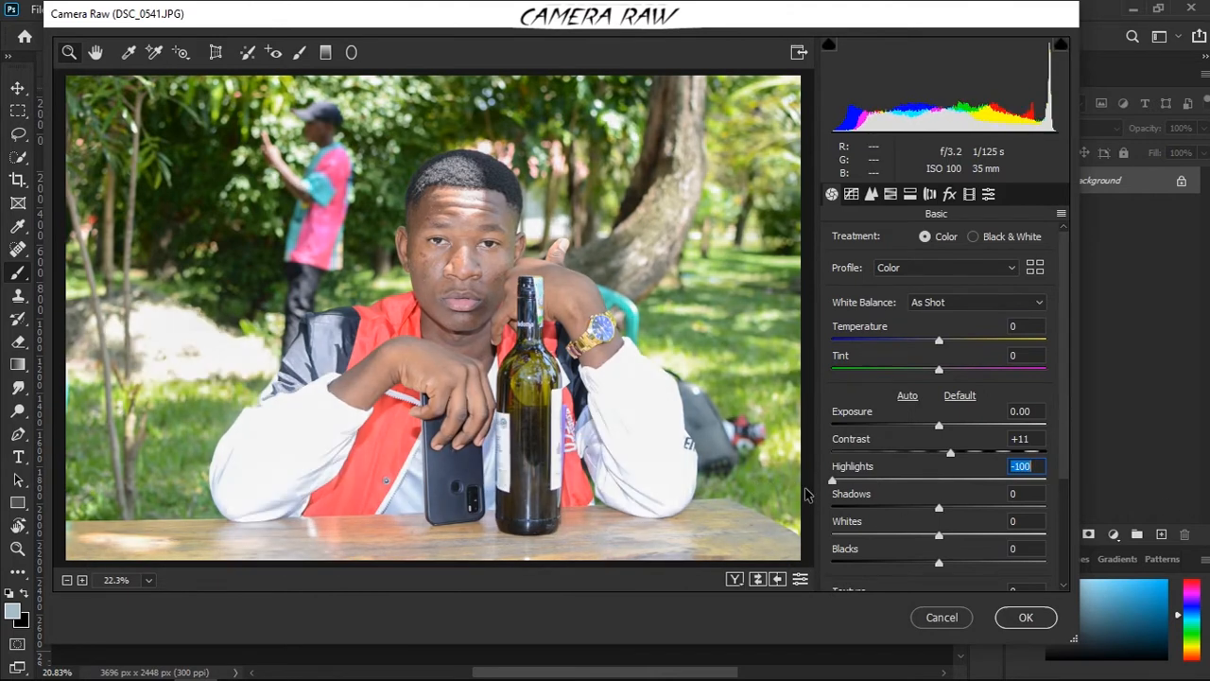
pyautogui.moveTo(938, 510); pyautogui.dragTo(966, 511)
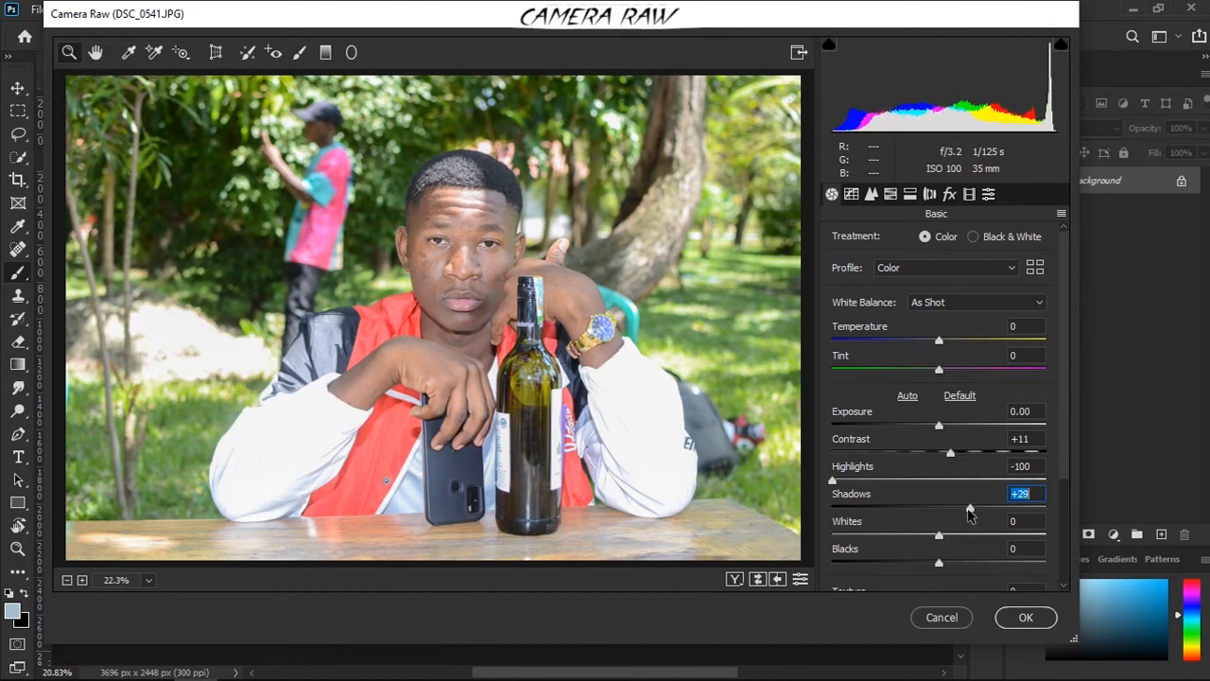
# Deepen the dark tones with Blacks at -69 and set Whites to -8.
pyautogui.moveTo(939, 565); pyautogui.dragTo(869, 558)
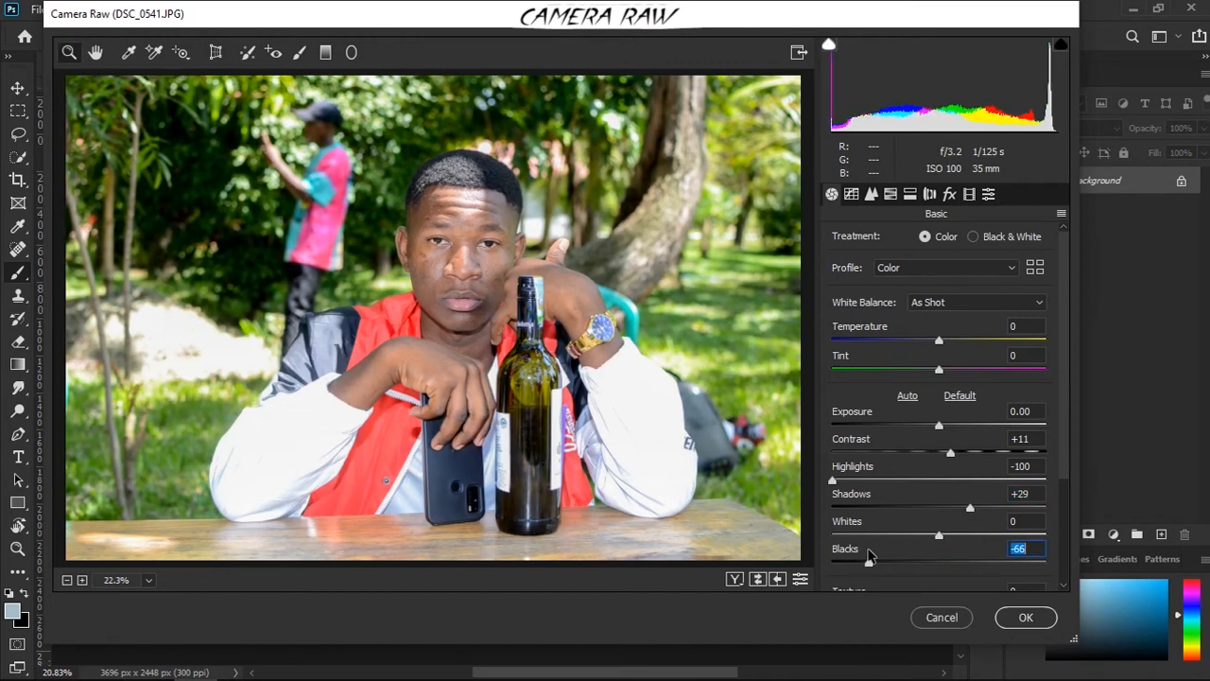
pyautogui.moveTo(938, 537)
pyautogui.mouseDown()
pyautogui.moveTo(862, 540)
pyautogui.moveTo(951, 537)
pyautogui.moveTo(930, 537)
pyautogui.mouseUp()
pyautogui.moveTo(867, 565); pyautogui.dragTo(844, 561)
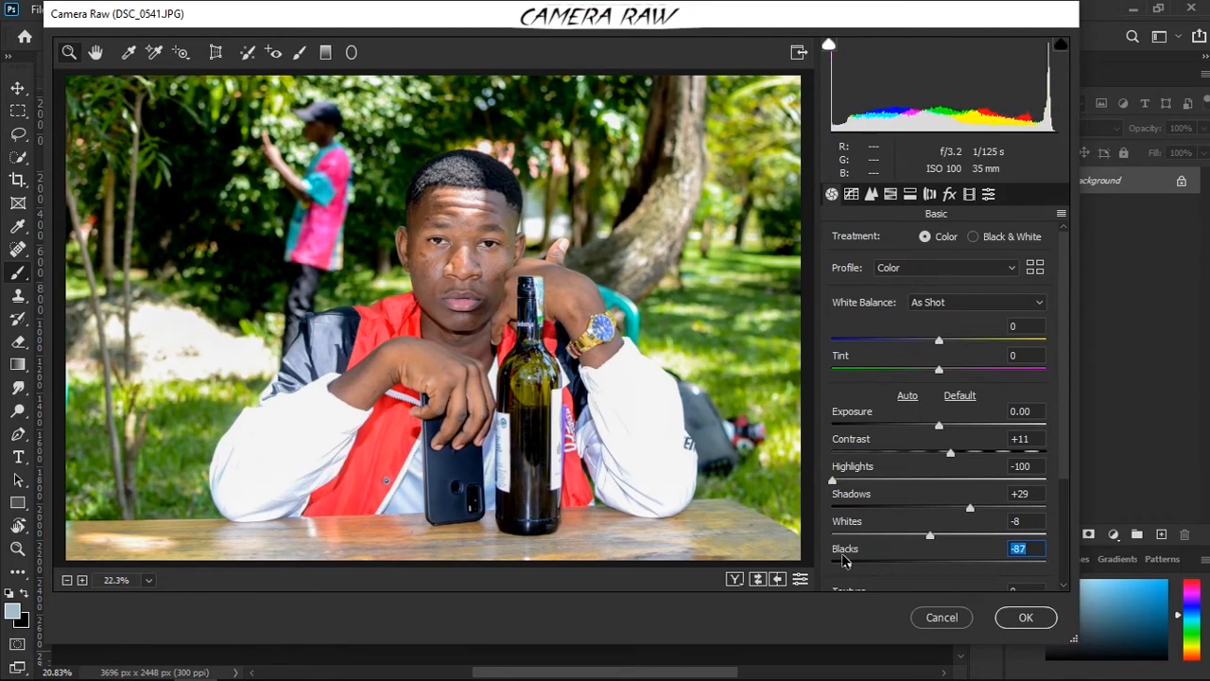
pyautogui.moveTo(844, 561); pyautogui.dragTo(863, 566)
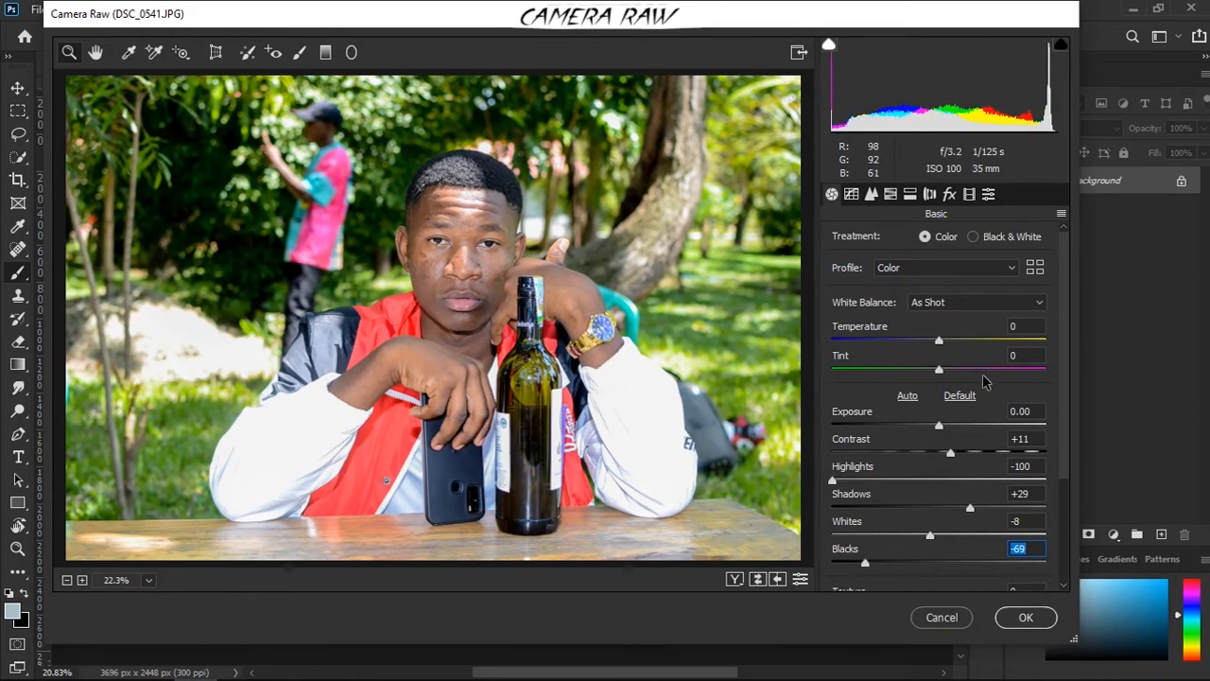
pyautogui.scroll(-3, 983, 380)
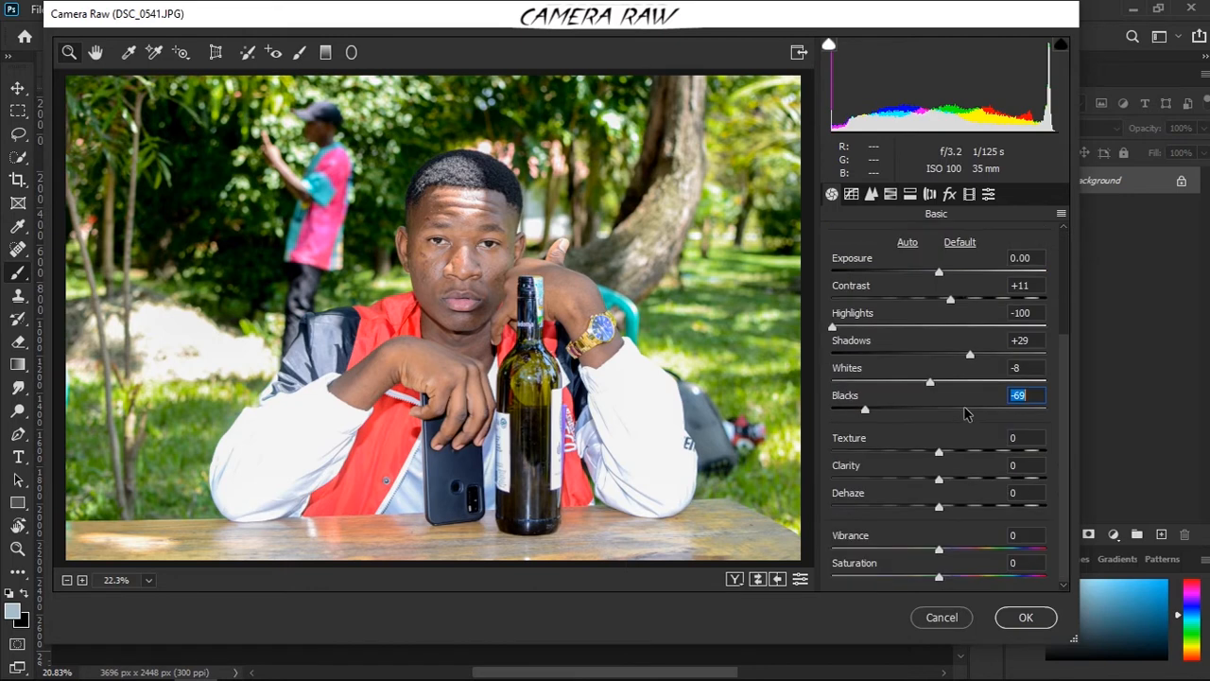
pyautogui.scroll(3, 965, 413)
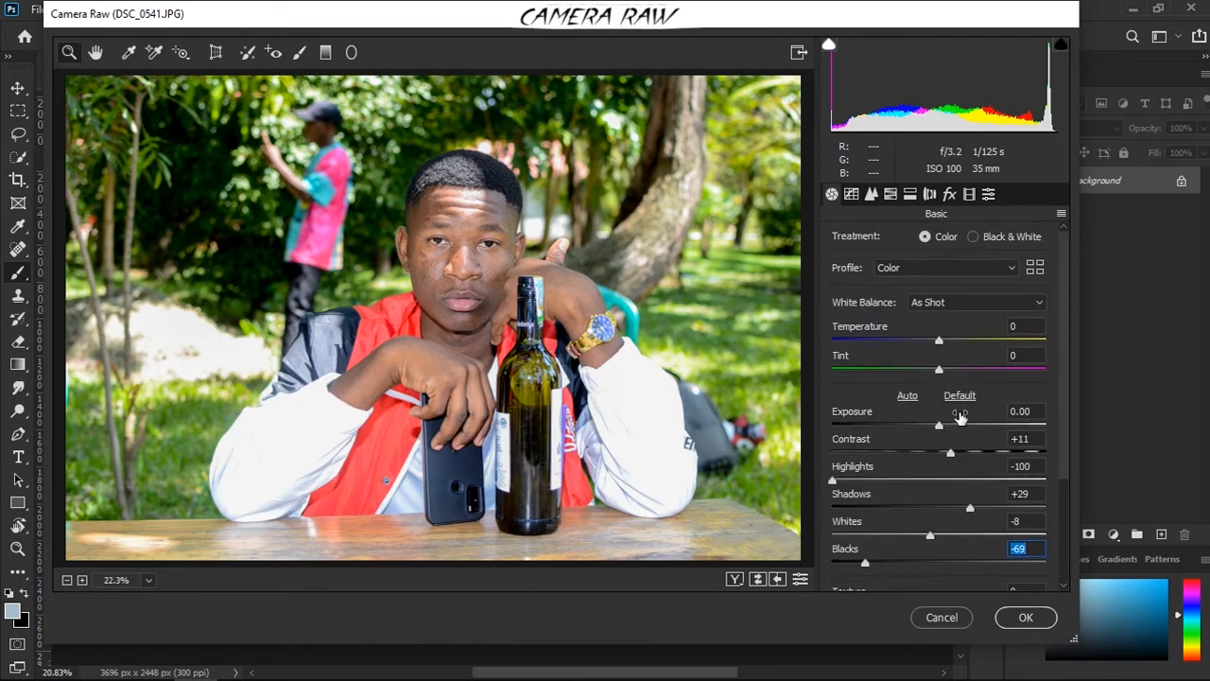
# Try the HSL Greens hue at +40 and then set it to -68 to turn the foliage yellowish.
pyautogui.click(890, 196)
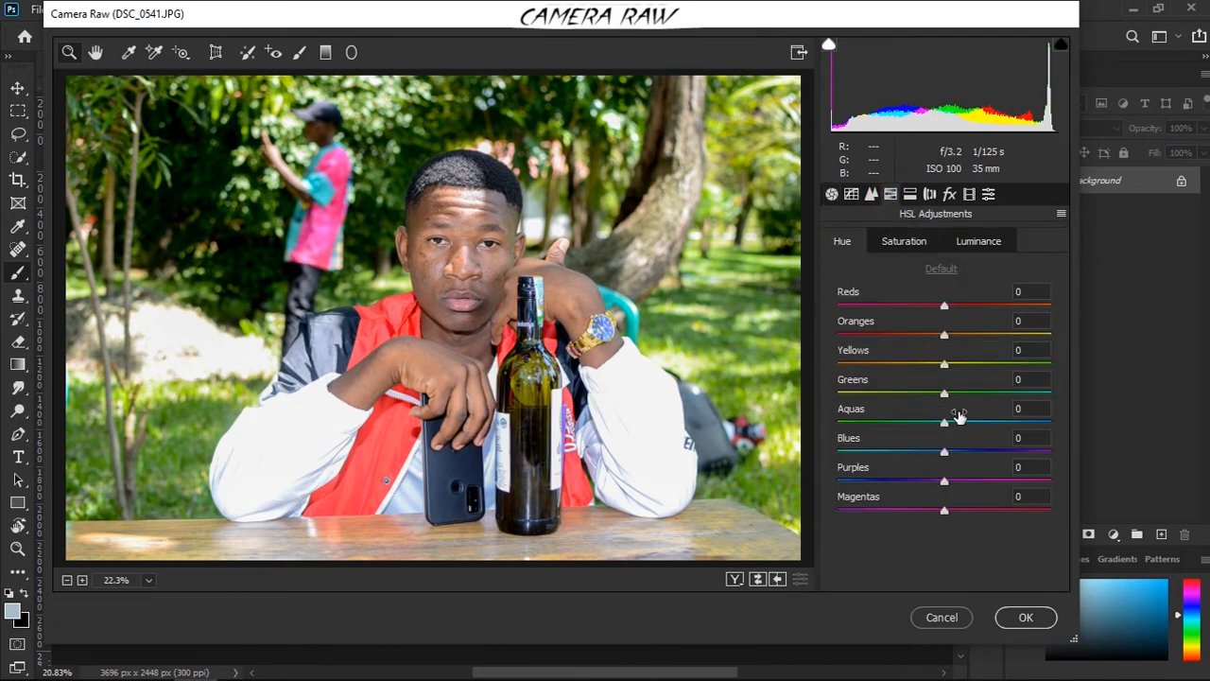
pyautogui.moveTo(944, 394); pyautogui.dragTo(976, 402)
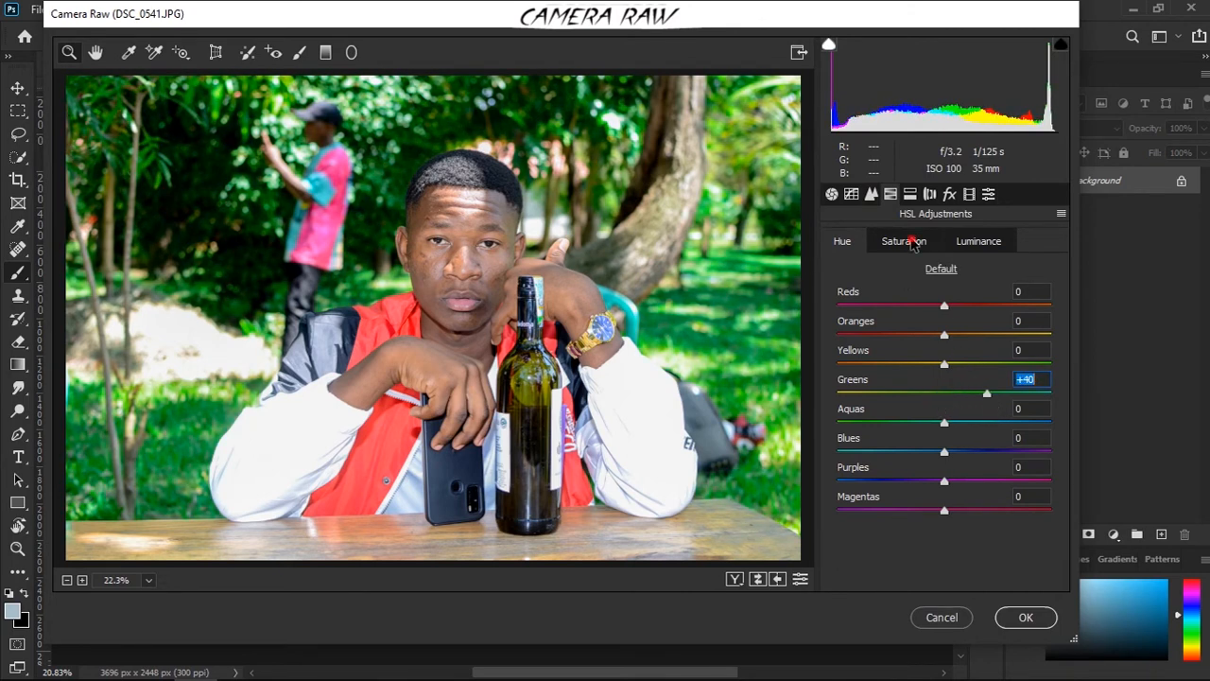
pyautogui.click(915, 243)
pyautogui.moveTo(946, 394); pyautogui.dragTo(873, 396)
pyautogui.click(849, 245)
# Try the HSL Yellows hue at +56, set it to -100 for warm autumn foliage, and readjust the Greens hue.
pyautogui.click(945, 363)
pyautogui.moveTo(954, 367); pyautogui.dragTo(1009, 355)
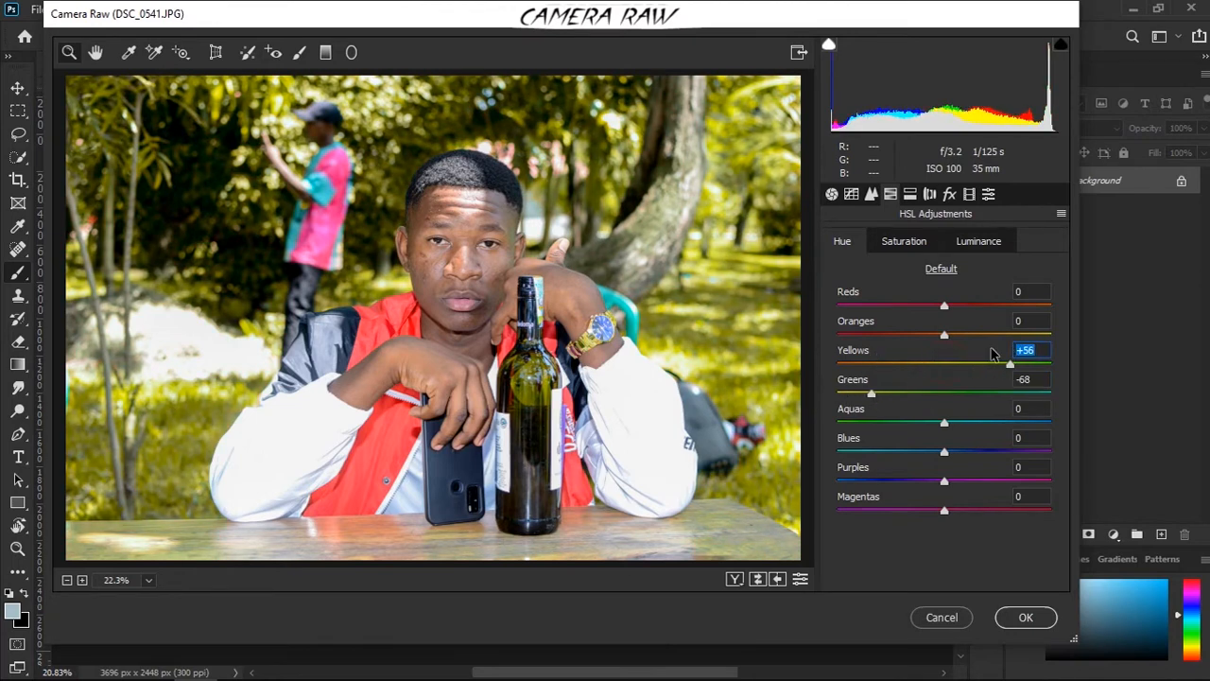
pyautogui.moveTo(879, 353); pyautogui.dragTo(833, 368)
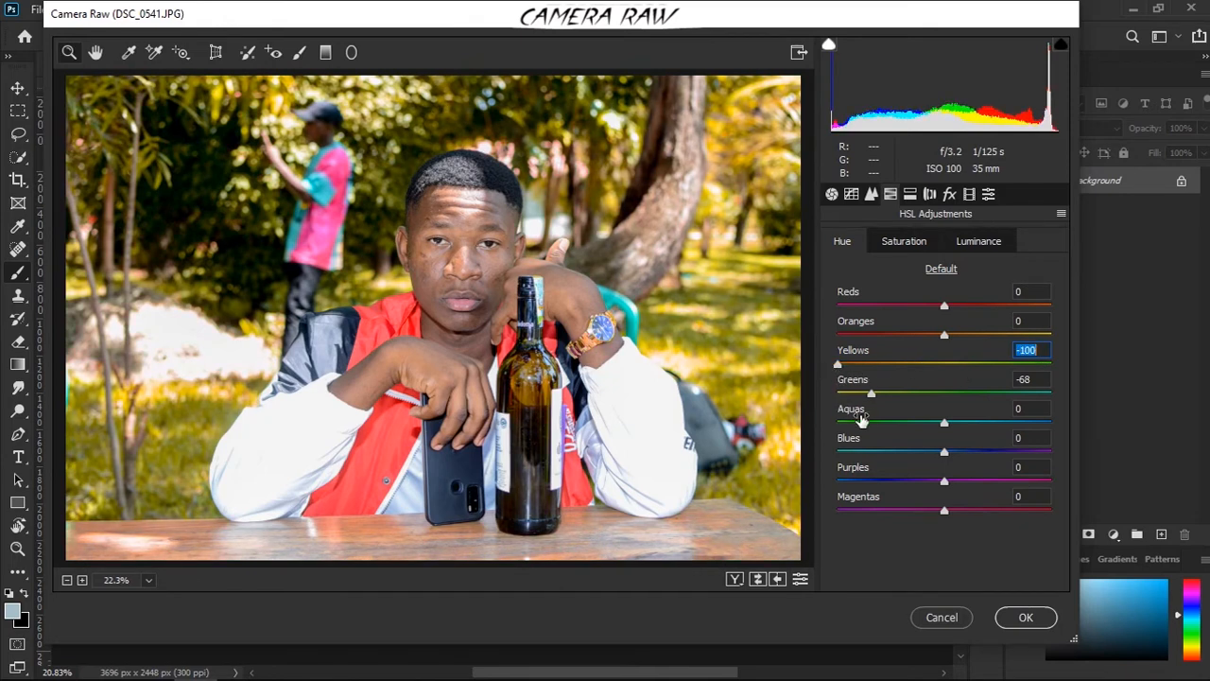
pyautogui.moveTo(870, 394)
pyautogui.mouseDown()
pyautogui.moveTo(890, 393)
pyautogui.moveTo(865, 396)
pyautogui.mouseUp()
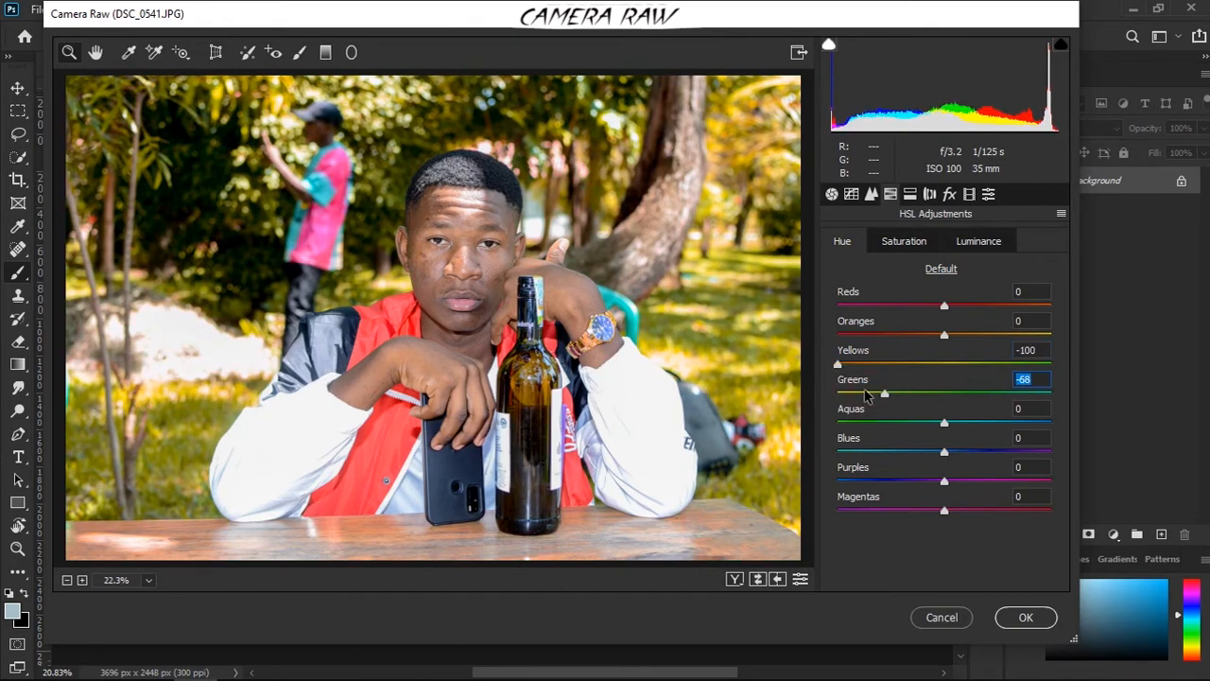
# Boost the HSL saturation with Reds +8, Oranges +8, Yellows +18, Greens +36 and Aquas +58.
pyautogui.click(910, 245)
pyautogui.moveTo(943, 368); pyautogui.dragTo(984, 396)
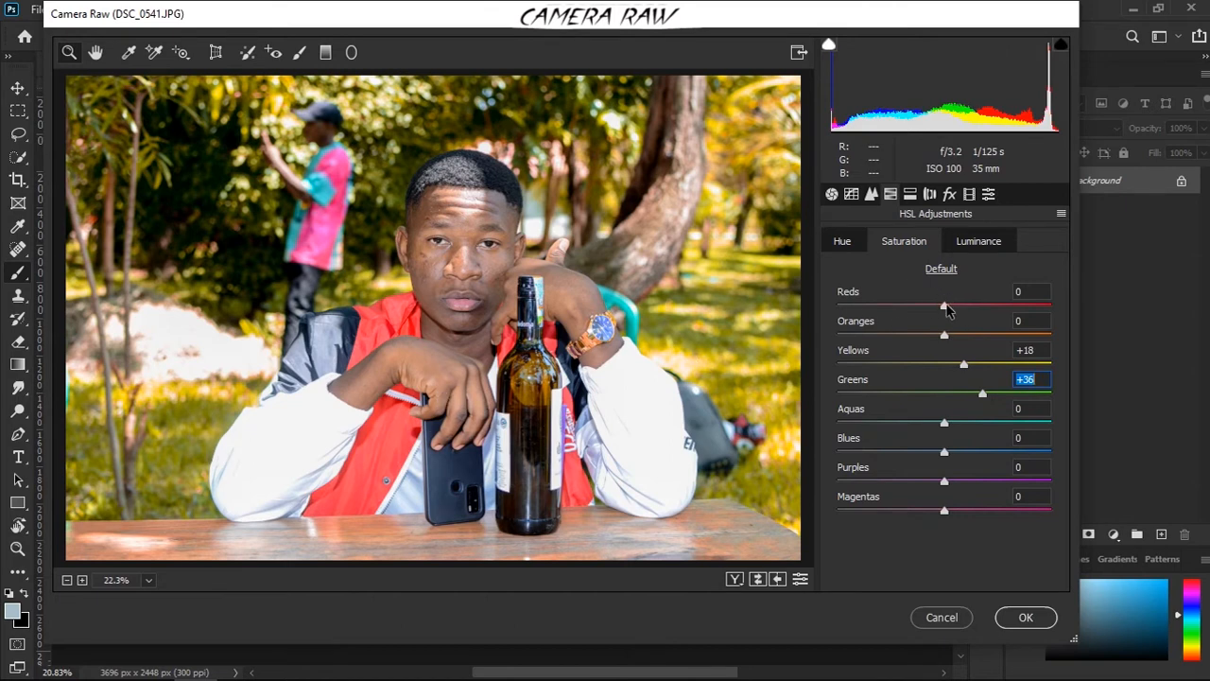
pyautogui.moveTo(945, 307)
pyautogui.mouseDown()
pyautogui.moveTo(979, 310)
pyautogui.moveTo(898, 322)
pyautogui.moveTo(953, 322)
pyautogui.mouseUp()
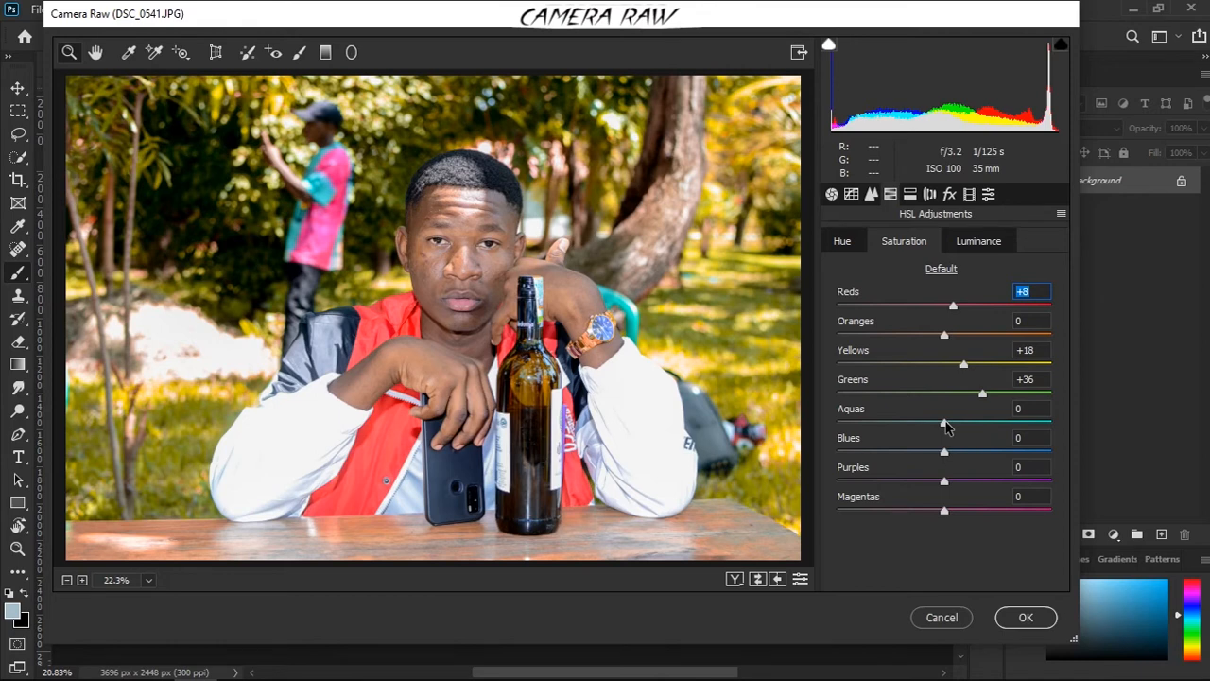
pyautogui.moveTo(946, 426); pyautogui.dragTo(1005, 426)
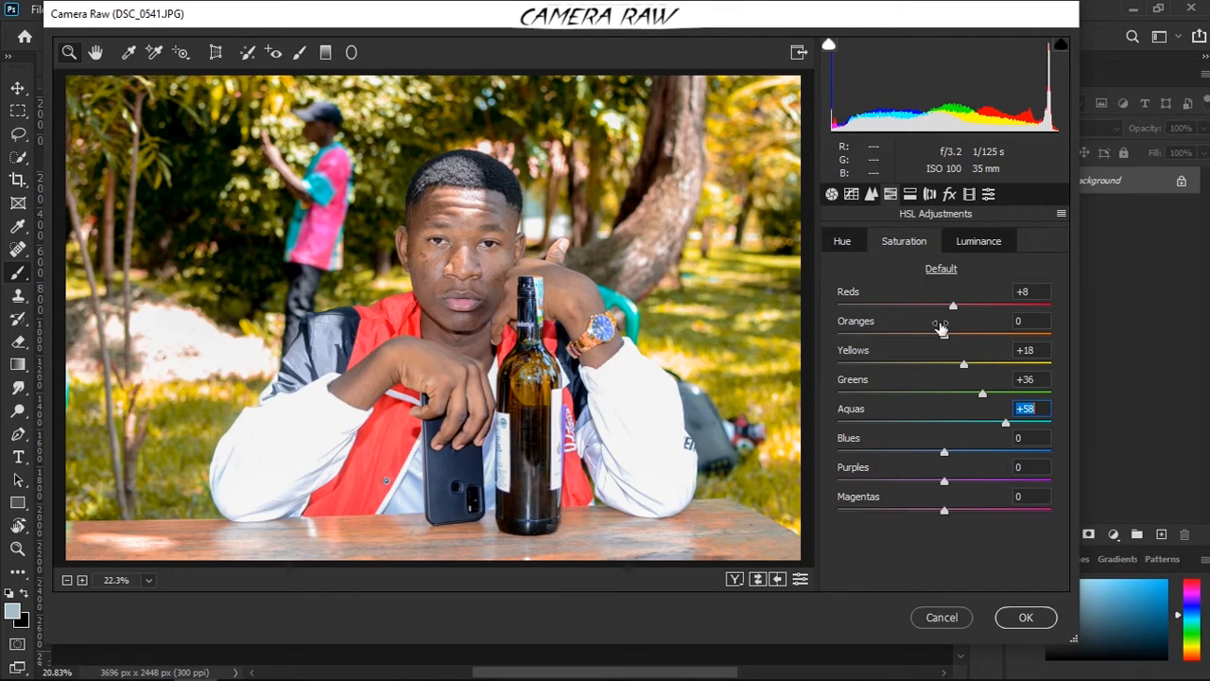
pyautogui.moveTo(948, 338); pyautogui.dragTo(960, 364)
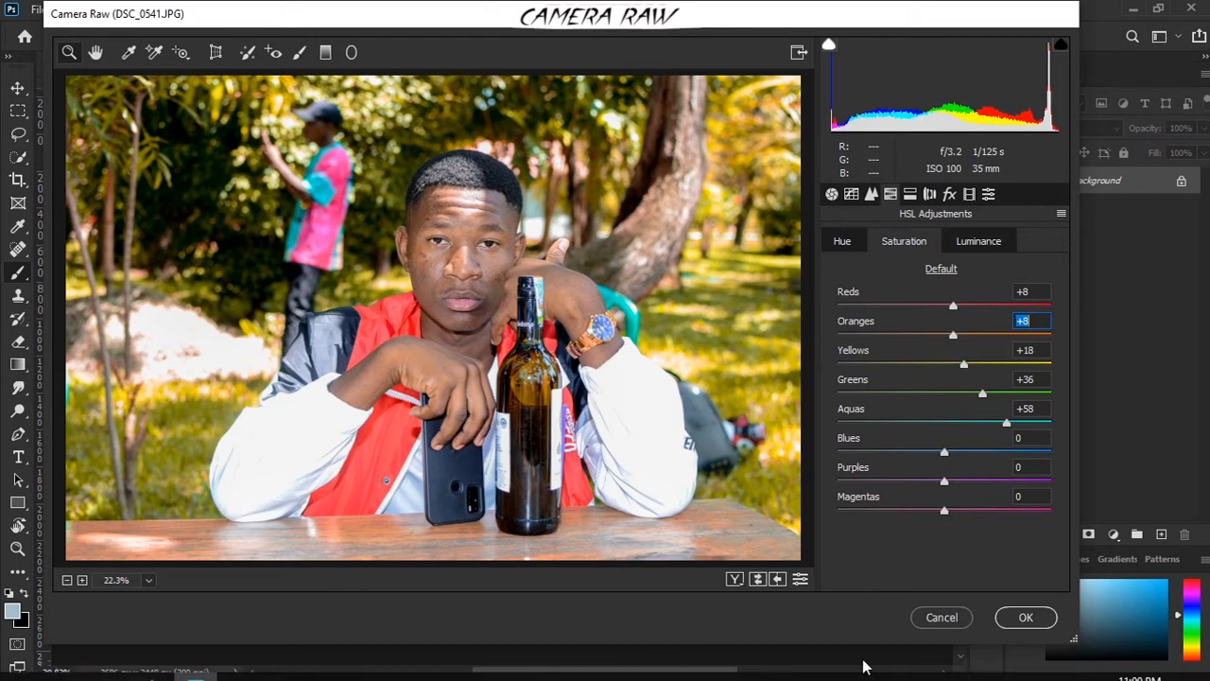
# Compare the photo before and after, apply the Camera Raw adjustments, and inspect the result on the face up close.
pyautogui.click(736, 578)
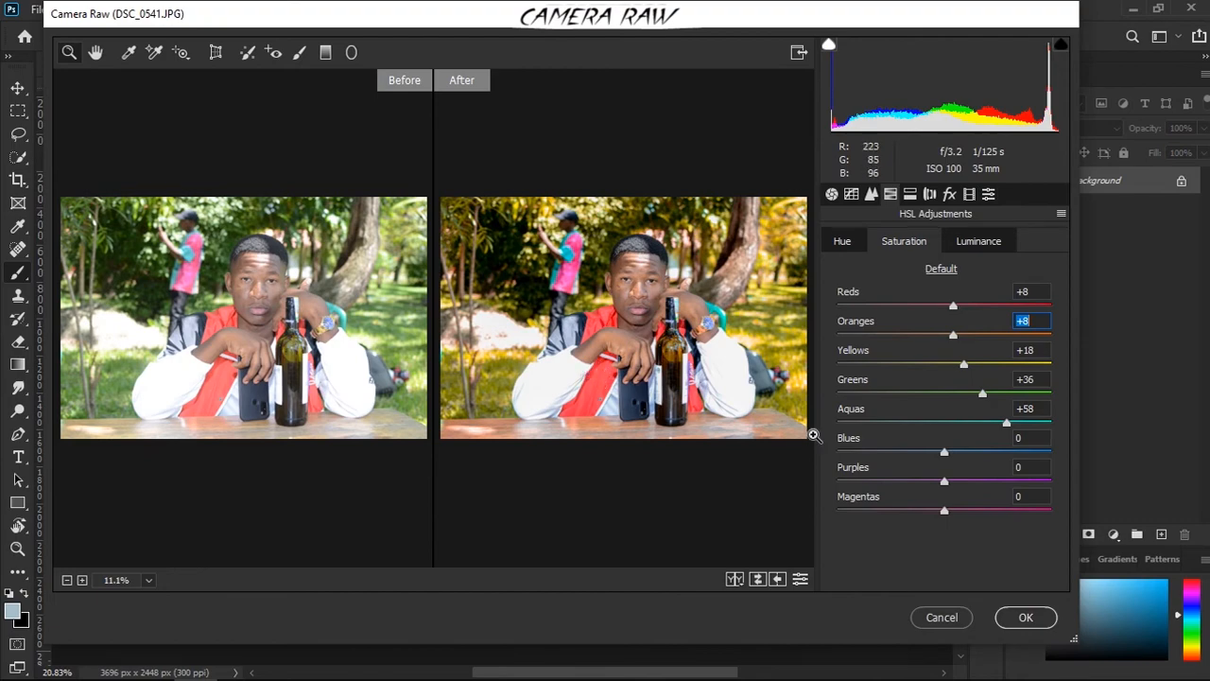
pyautogui.click(1025, 620)
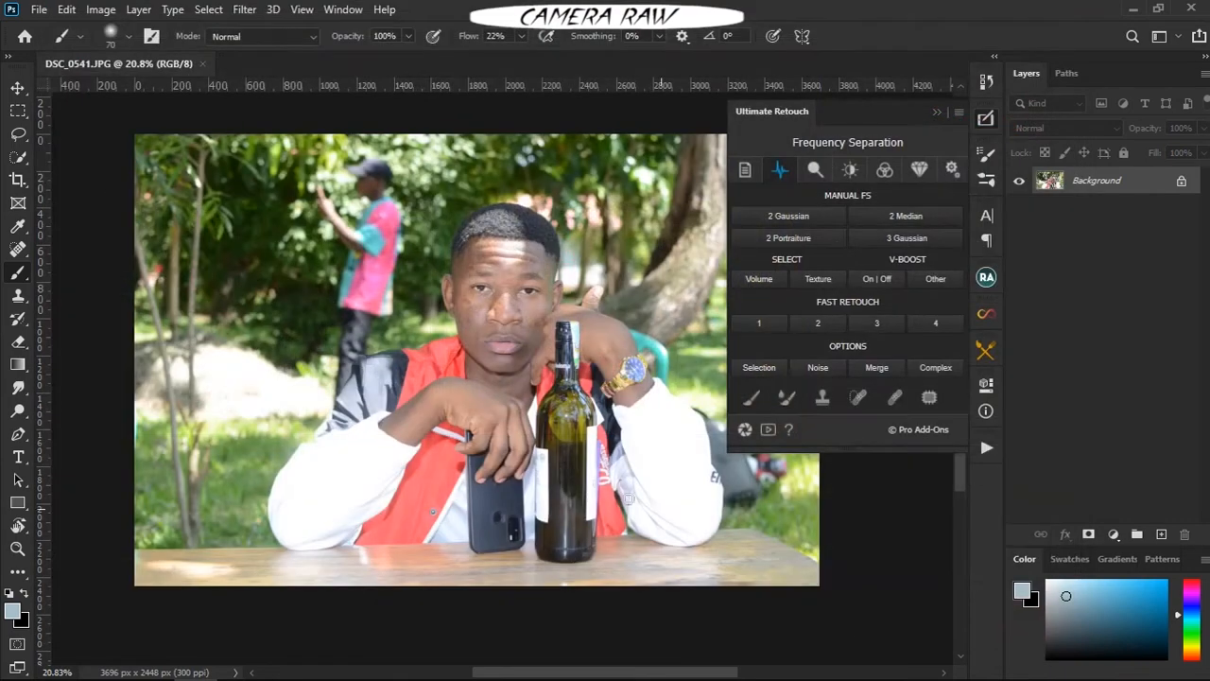
pyautogui.scroll(5, 442, 221)
pyautogui.scroll(-6, 464, 232)
pyautogui.scroll(7, 519, 238)
pyautogui.scroll(-7, 625, 248)
pyautogui.scroll(-3, 624, 248)
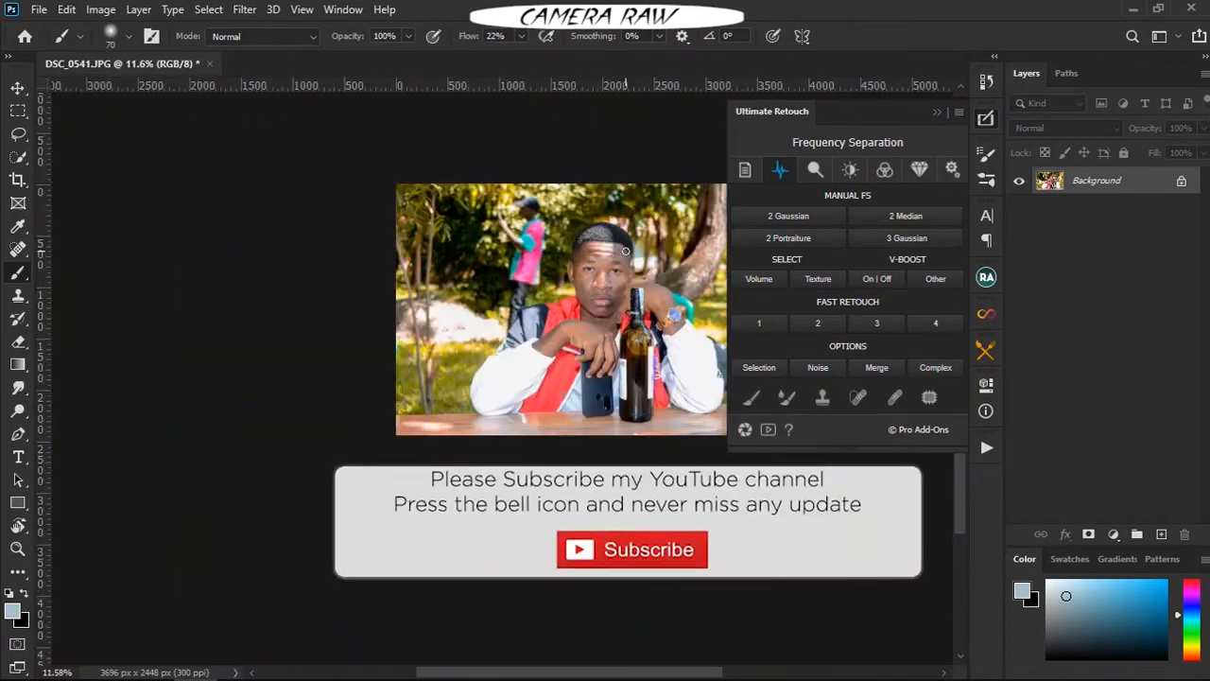
pyautogui.scroll(8, 540, 257)
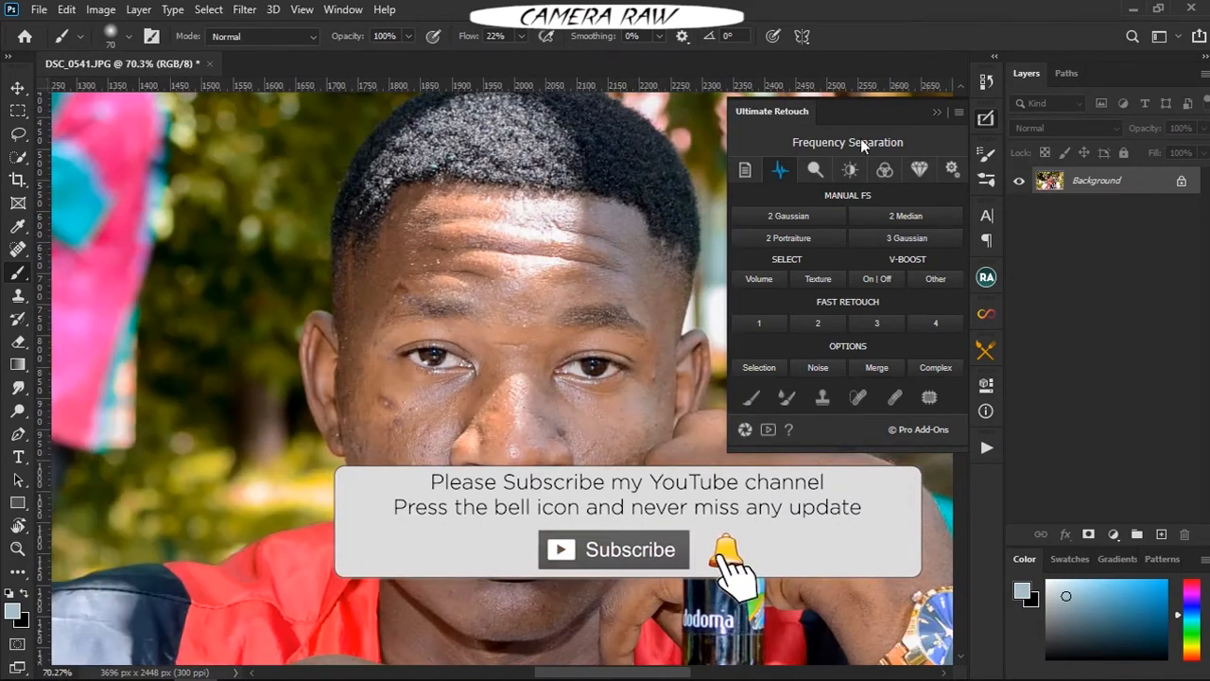
# Swap the Ultimate Retouch panel for the Sting Dâu retouching panel and activate its lasso over the face.
pyautogui.click(936, 112)
pyautogui.click(983, 351)
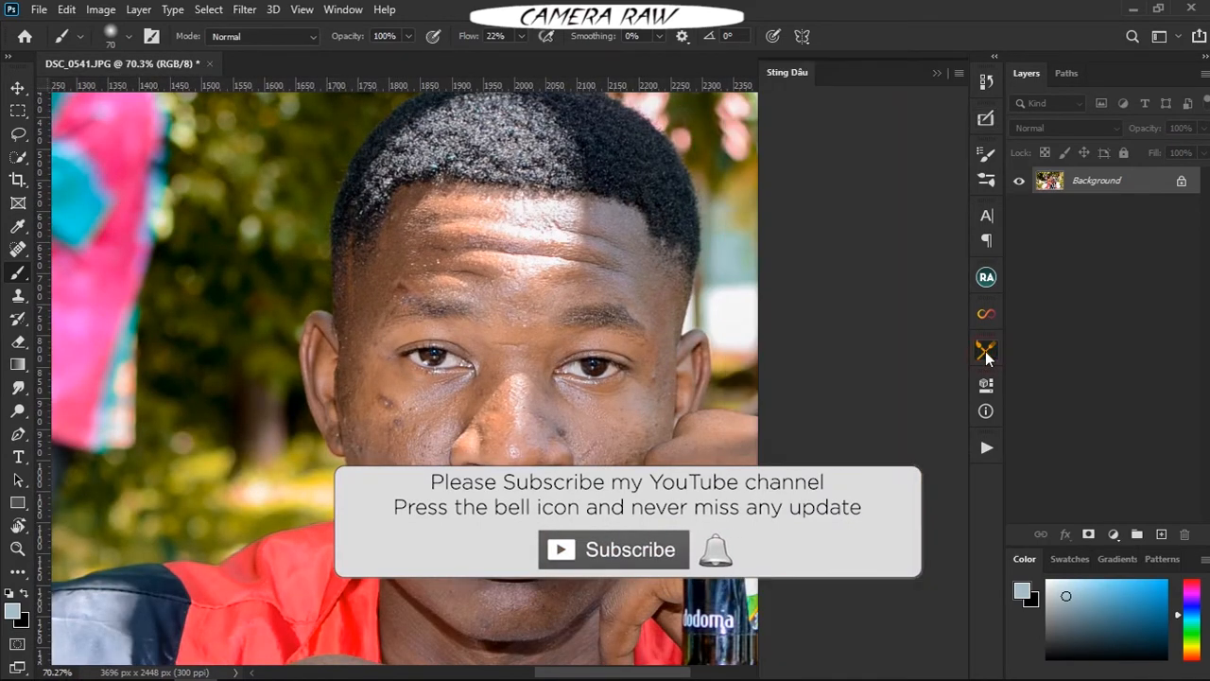
pyautogui.click(781, 168)
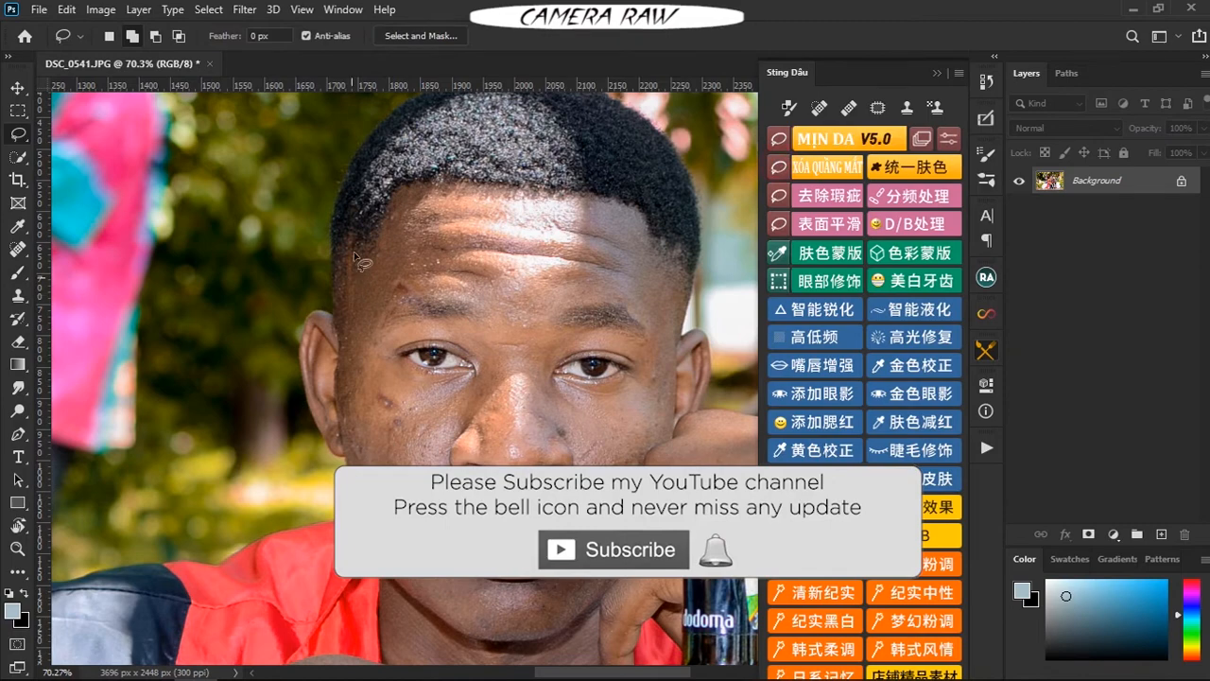
pyautogui.scroll(2, 387, 237)
pyautogui.moveTo(396, 186); pyautogui.dragTo(398, 238)
pyautogui.moveTo(357, 300); pyautogui.dragTo(358, 297)
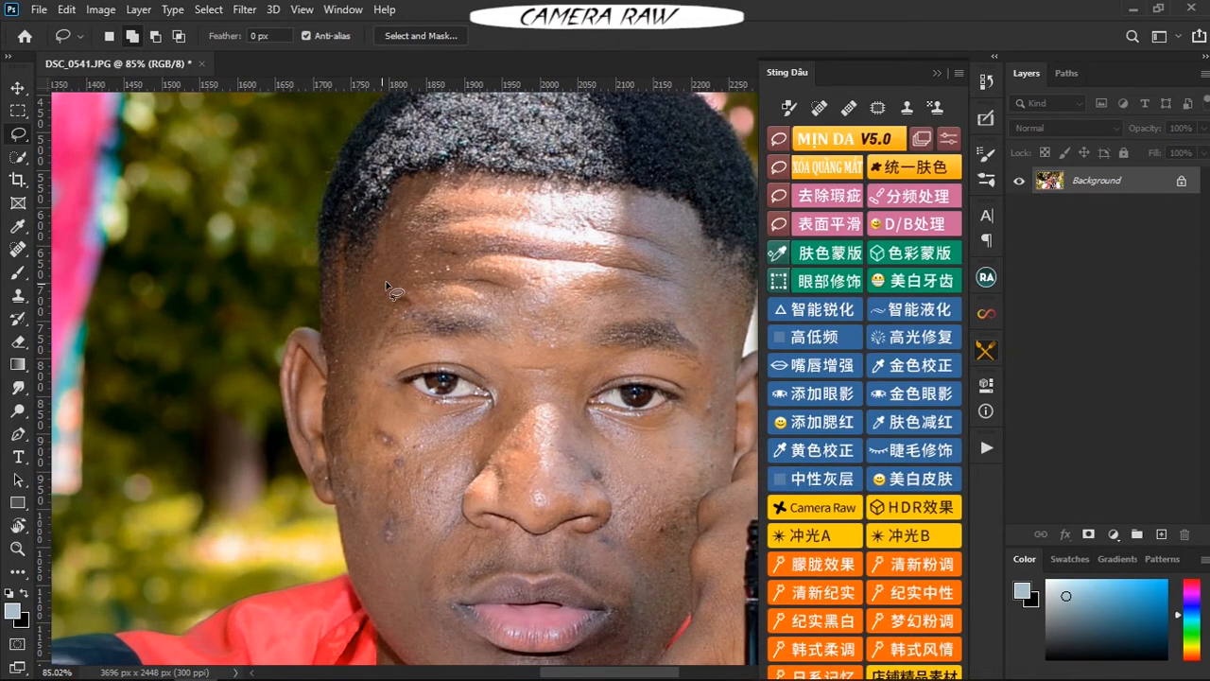
pyautogui.scroll(3, 411, 284)
pyautogui.scroll(-5, 408, 282)
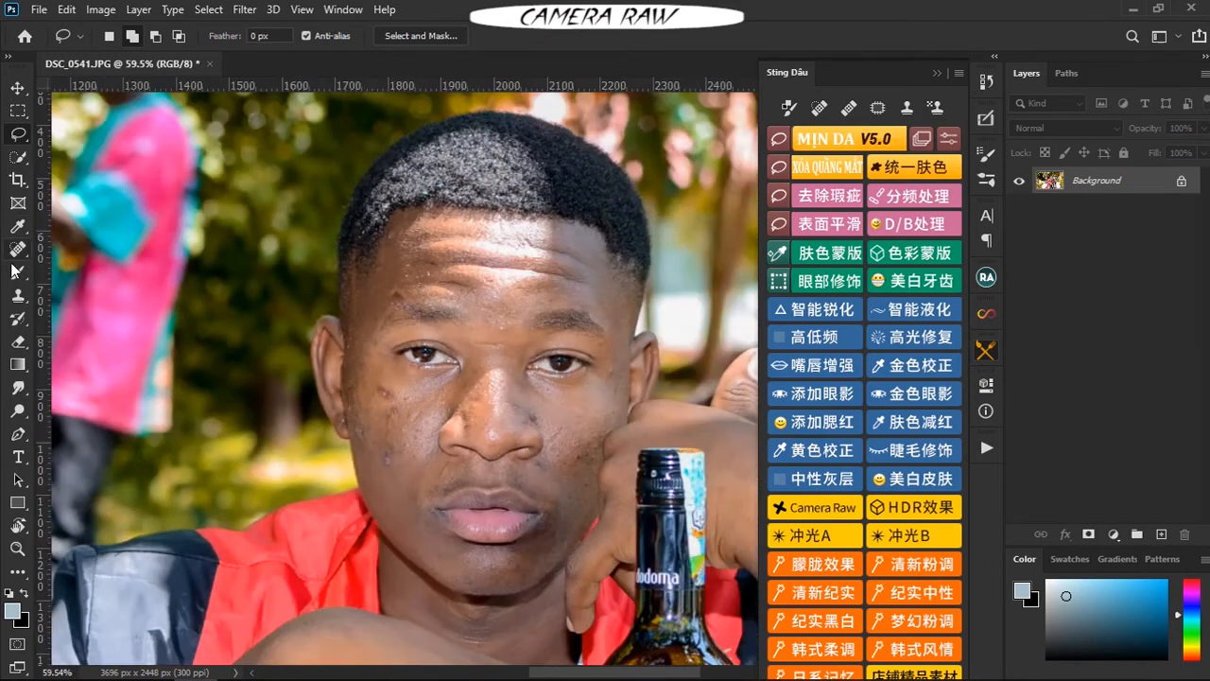
# Remove the dark blemishes on the cheek away from the raised hand with the Content-Aware Spot Healing Brush.
pyautogui.click(17, 251)
pyautogui.scroll(4, 381, 338)
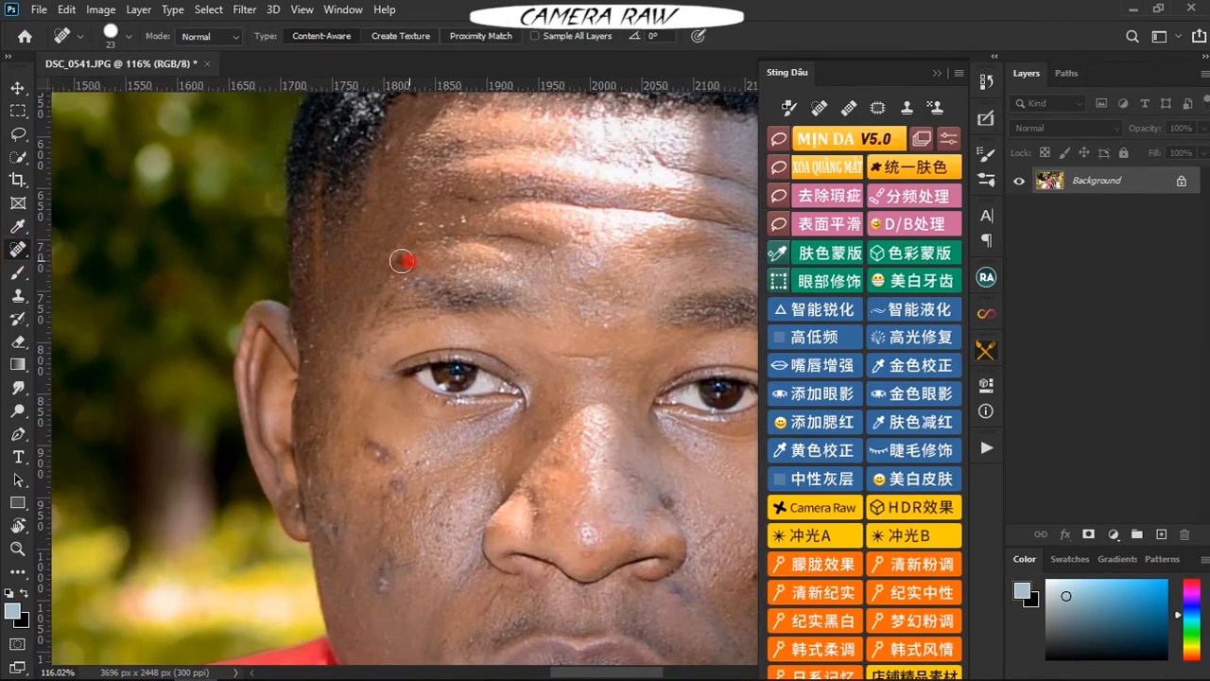
pyautogui.moveTo(390, 463); pyautogui.dragTo(391, 483)
pyautogui.click(397, 488)
pyautogui.click(381, 579)
pyautogui.scroll(-5, 382, 580)
pyautogui.scroll(4, 556, 530)
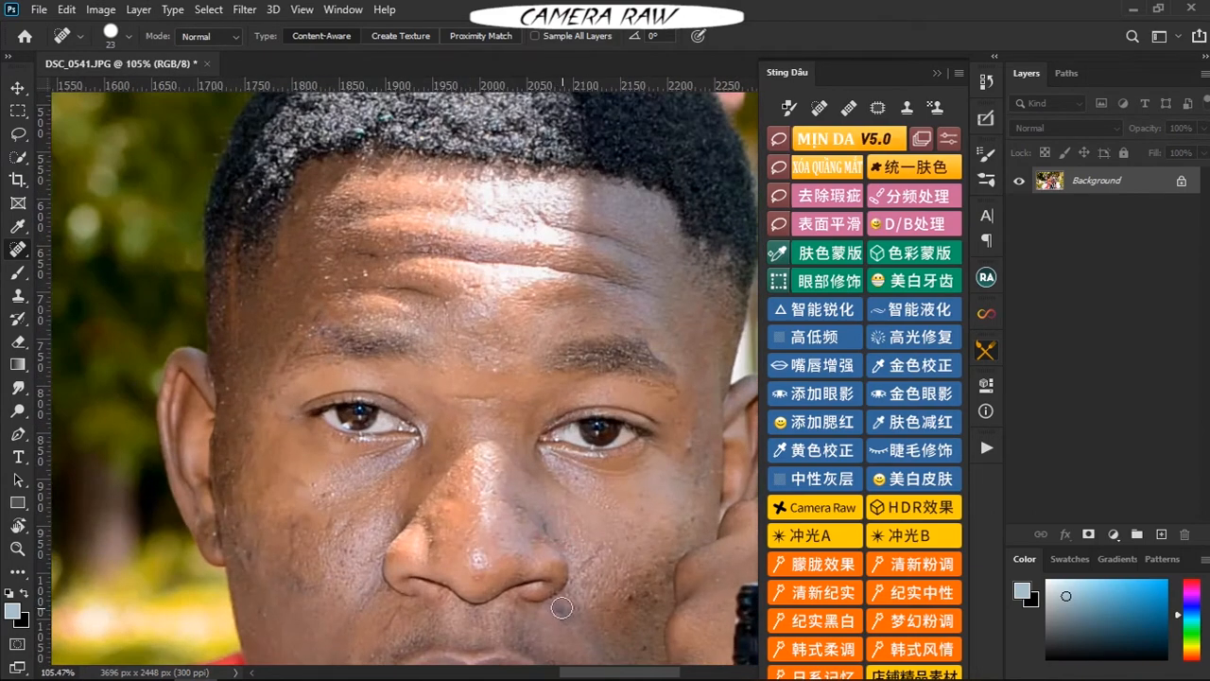
pyautogui.scroll(-3, 548, 529)
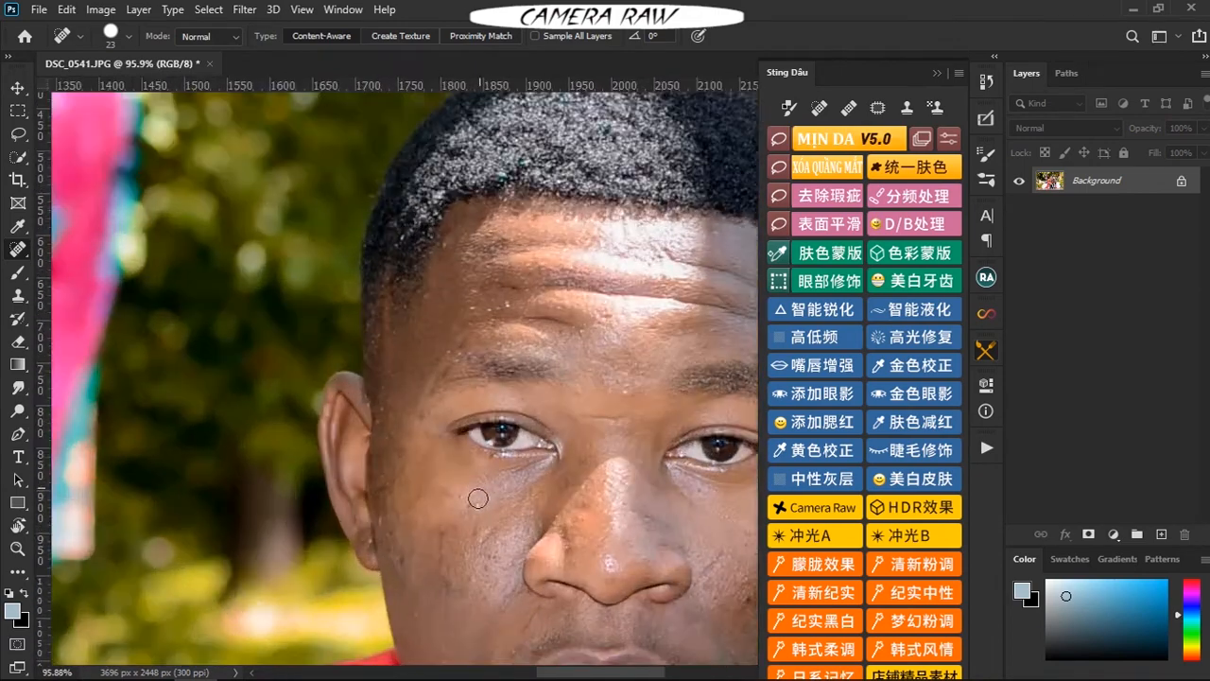
# Heal the small marks still left below the eye and along that same cheek.
pyautogui.scroll(-3, 395, 554)
pyautogui.scroll(7, 579, 537)
pyautogui.click(483, 474)
pyautogui.click(494, 505)
pyautogui.click(478, 556)
pyautogui.scroll(-2, 474, 526)
pyautogui.scroll(-4, 463, 454)
# Lasso the forehead skin below the hairline and apply local smoothing to it.
pyautogui.click(775, 172)
pyautogui.scroll(3, 548, 302)
pyautogui.scroll(1, 526, 332)
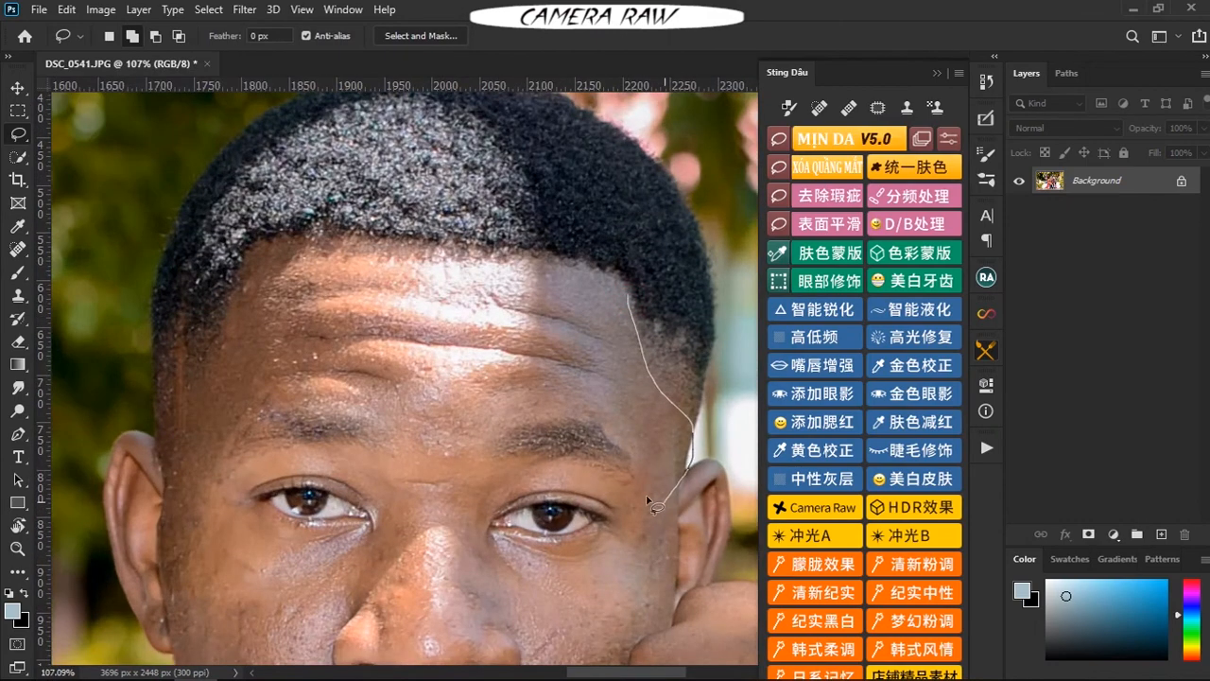
pyautogui.moveTo(292, 251); pyautogui.dragTo(626, 295)
pyautogui.click(832, 167)
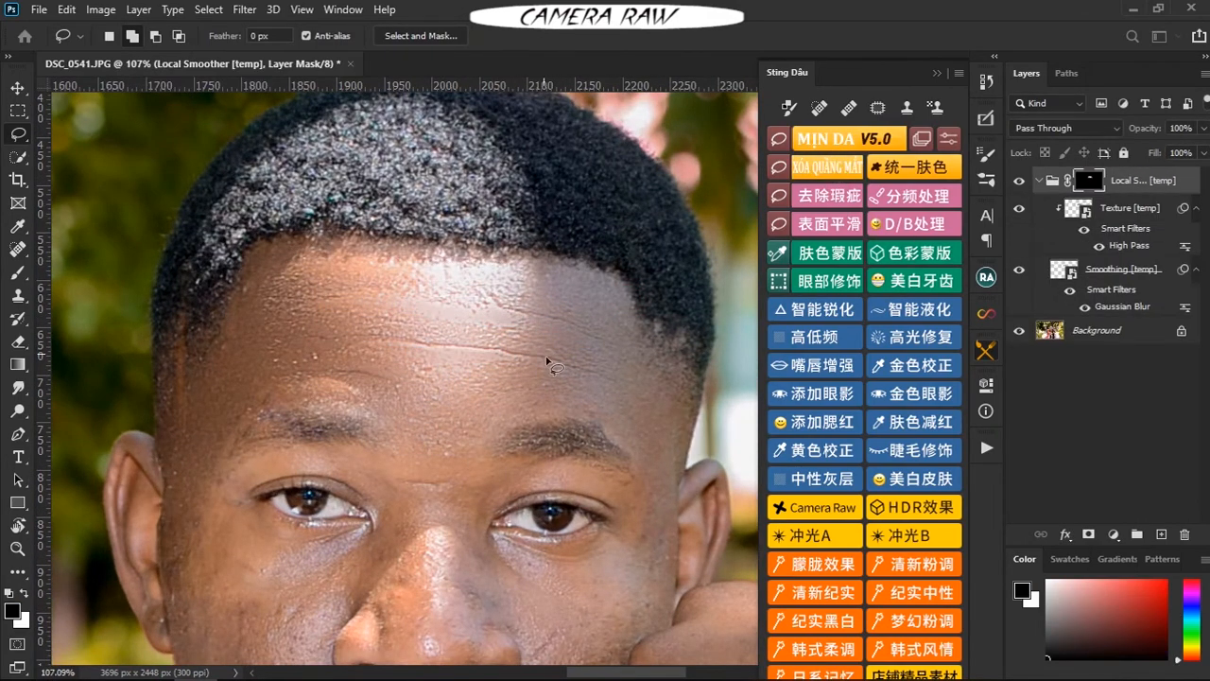
pyautogui.click(635, 373)
# Lasso the cheek away from the raised hand together with the chin and smooth it with radius 23 px at 100% strength.
pyautogui.scroll(-8, 525, 208)
pyautogui.scroll(8, 446, 342)
pyautogui.moveTo(475, 316)
pyautogui.mouseDown()
pyautogui.moveTo(331, 245)
pyautogui.moveTo(306, 299)
pyautogui.mouseUp()
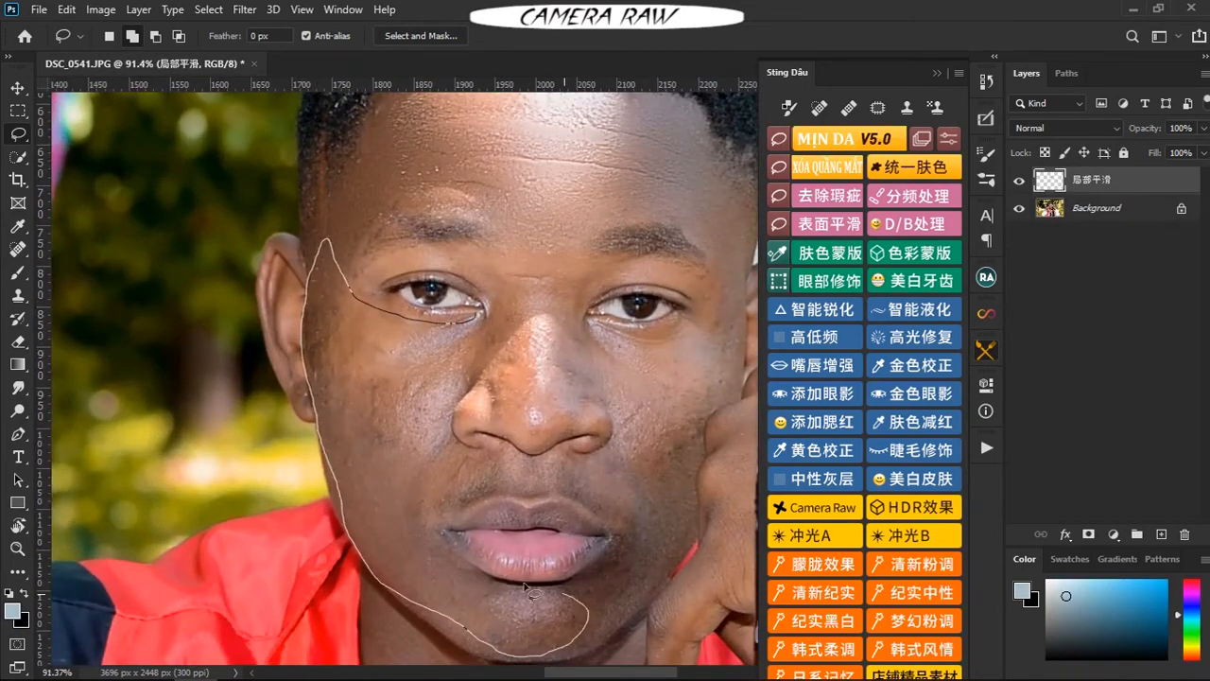
pyautogui.moveTo(469, 321); pyautogui.dragTo(472, 317)
pyautogui.click(828, 167)
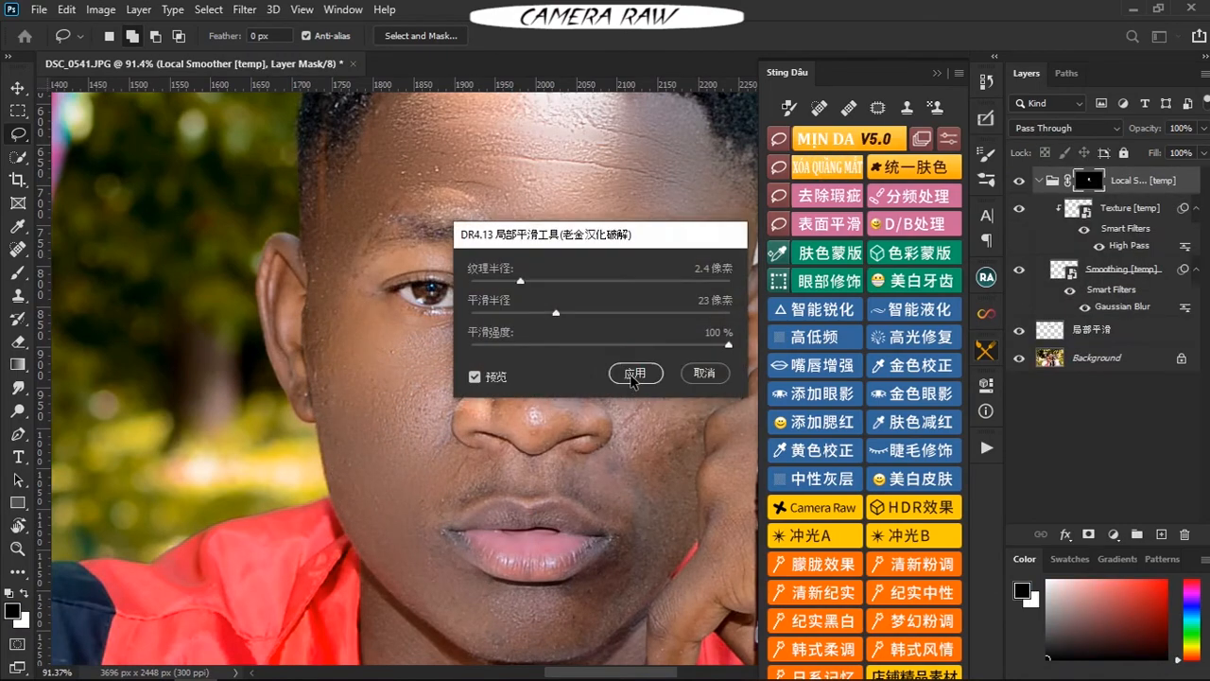
pyautogui.click(634, 373)
# Lasso the cheek beside the raised hand, from under the eye down to the chin, and apply local smoothing.
pyautogui.moveTo(586, 302)
pyautogui.mouseDown()
pyautogui.moveTo(620, 408)
pyautogui.moveTo(525, 251)
pyautogui.moveTo(557, 321)
pyautogui.mouseUp()
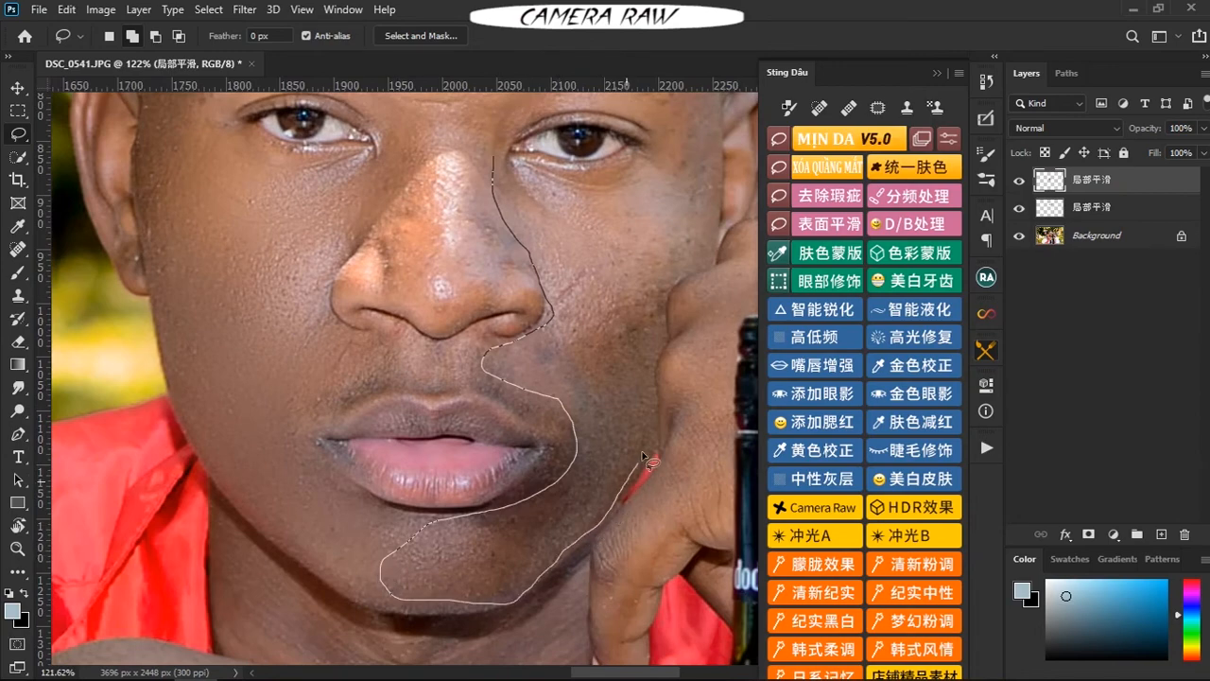
pyautogui.moveTo(662, 337)
pyautogui.mouseDown()
pyautogui.moveTo(626, 353)
pyautogui.moveTo(598, 444)
pyautogui.mouseUp()
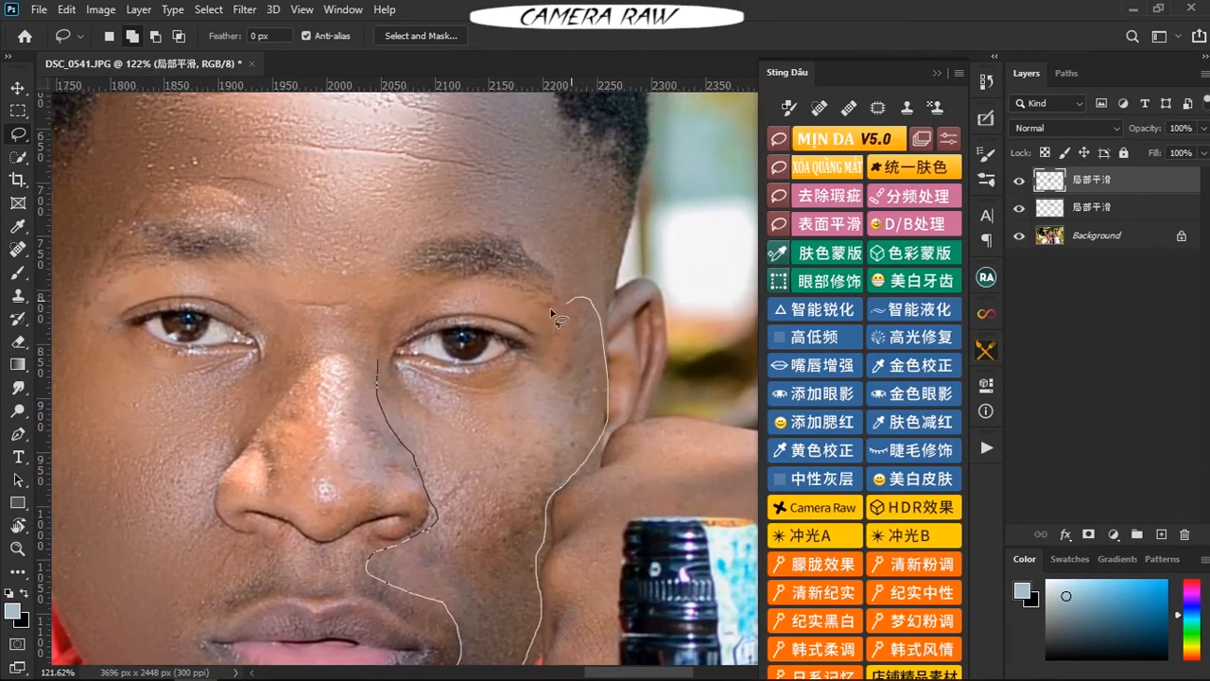
pyautogui.moveTo(381, 357); pyautogui.dragTo(379, 351)
pyautogui.click(828, 167)
pyautogui.click(634, 372)
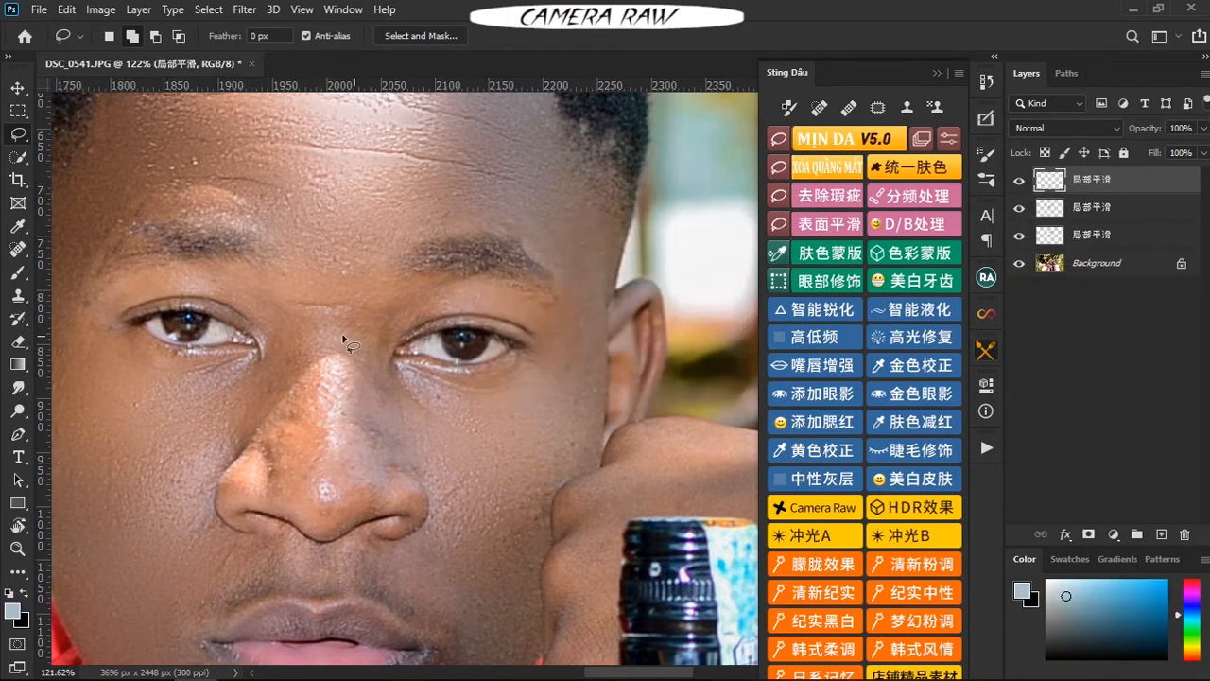
# Lasso around the nose from the bridge to the nostrils and apply local smoothing.
pyautogui.scroll(3, 348, 345)
pyautogui.moveTo(381, 286); pyautogui.dragTo(348, 406)
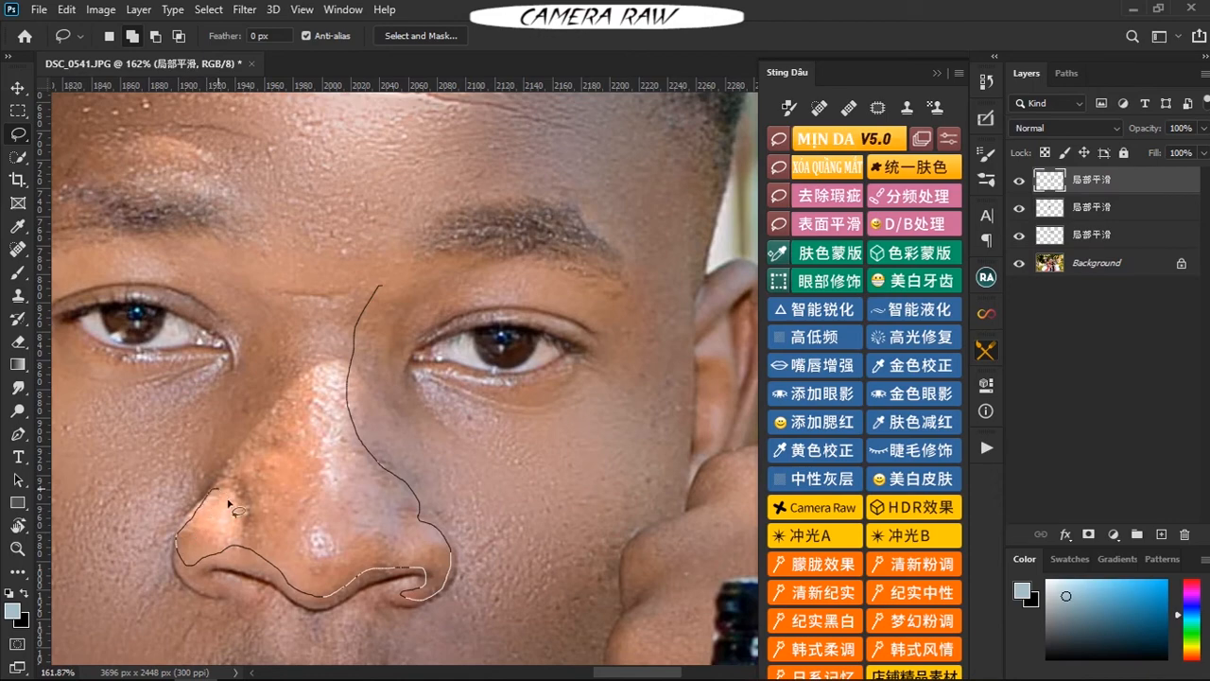
pyautogui.moveTo(288, 284); pyautogui.dragTo(290, 283)
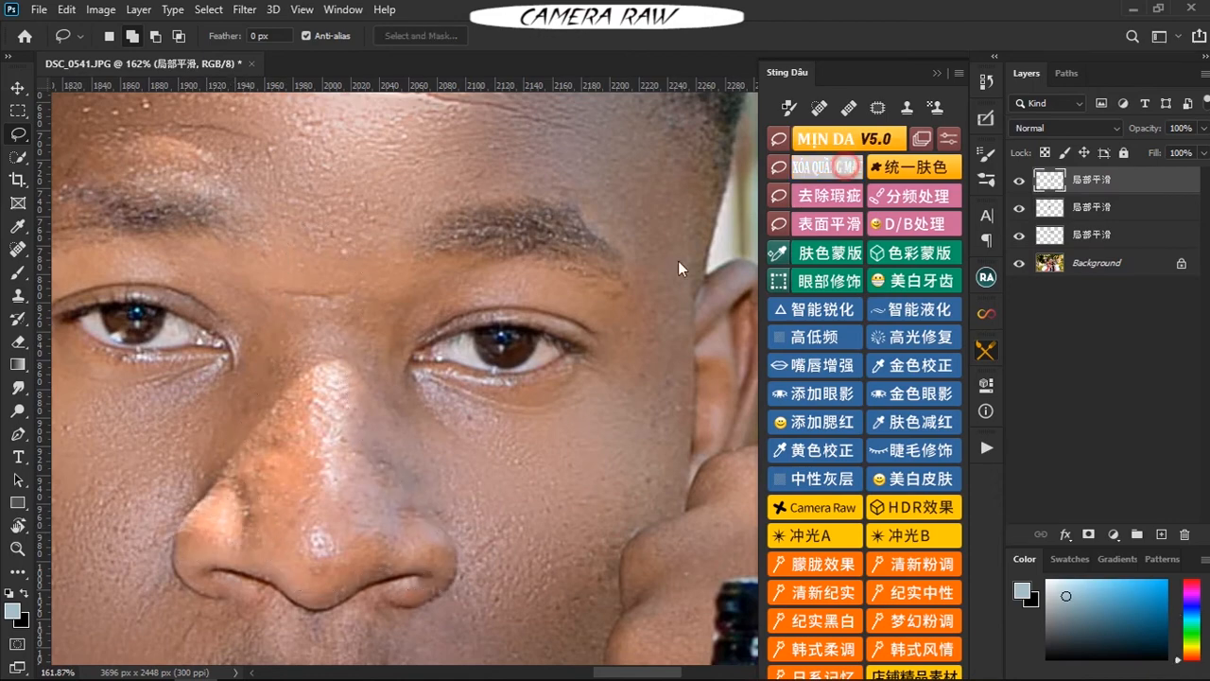
pyautogui.click(828, 167)
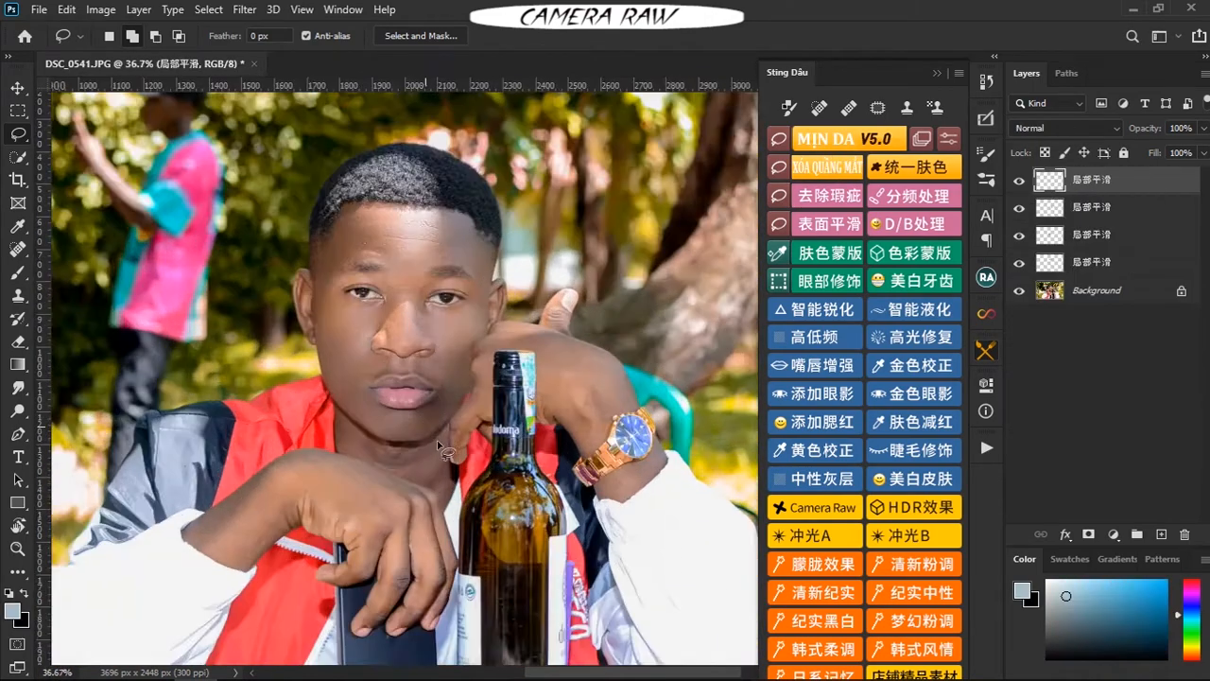
# Lasso the neck skin below the chin and apply local smoothing to it.
pyautogui.scroll(5, 437, 439)
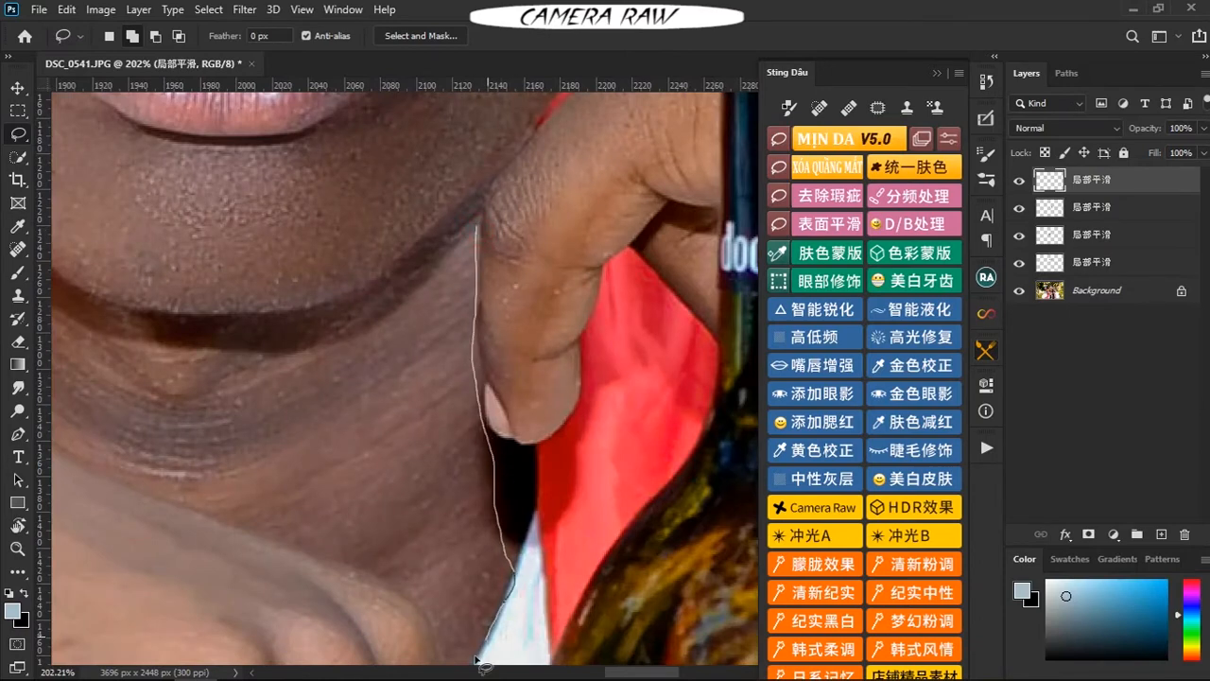
pyautogui.moveTo(314, 553)
pyautogui.mouseDown()
pyautogui.moveTo(447, 532)
pyautogui.moveTo(157, 377)
pyautogui.moveTo(302, 312)
pyautogui.moveTo(188, 389)
pyautogui.moveTo(391, 262)
pyautogui.mouseUp()
pyautogui.click(827, 166)
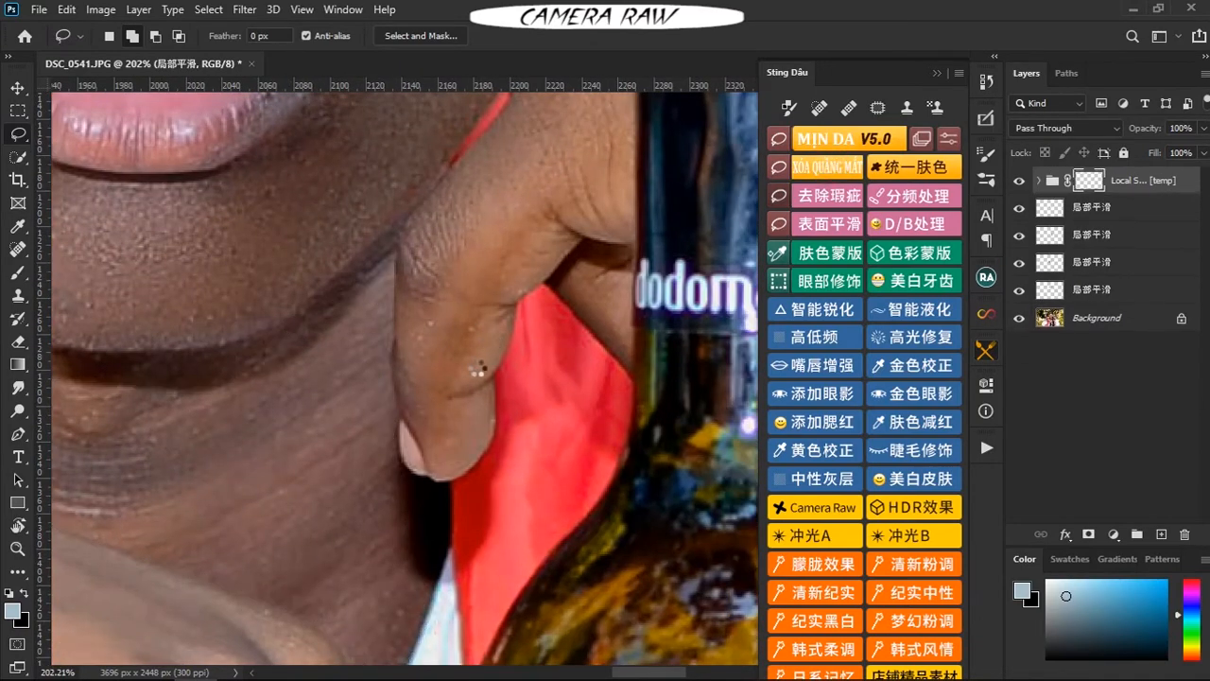
pyautogui.click(633, 376)
pyautogui.scroll(-8, 512, 383)
# Lasso the raised hand around the bottle neck down to the watch and apply local smoothing.
pyautogui.moveTo(512, 383); pyautogui.dragTo(433, 432)
pyautogui.scroll(3, 445, 316)
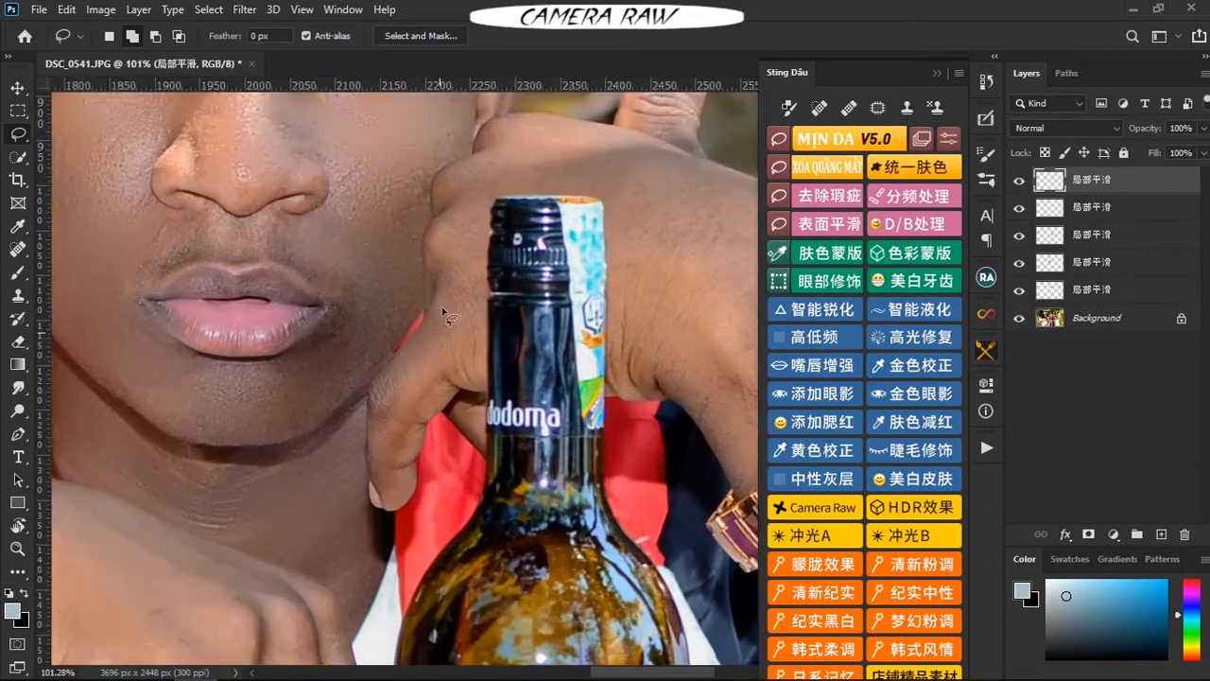
pyautogui.moveTo(438, 284); pyautogui.dragTo(366, 398)
pyautogui.moveTo(491, 334); pyautogui.dragTo(453, 453)
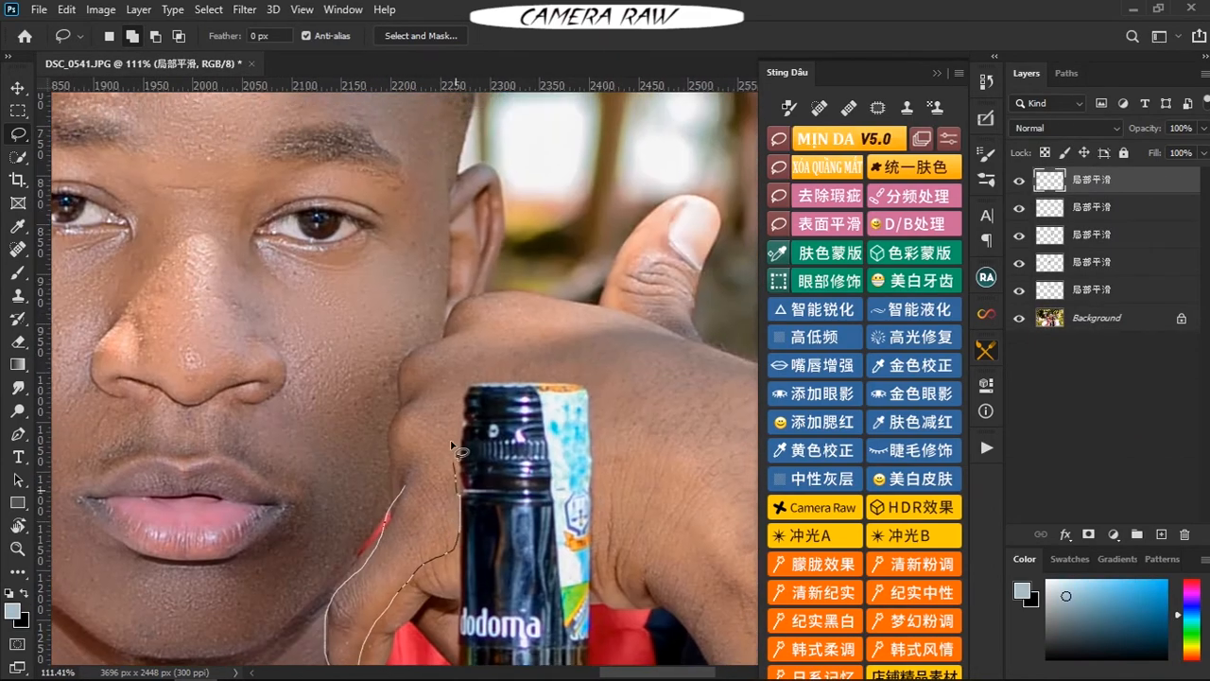
pyautogui.moveTo(610, 535); pyautogui.dragTo(572, 567)
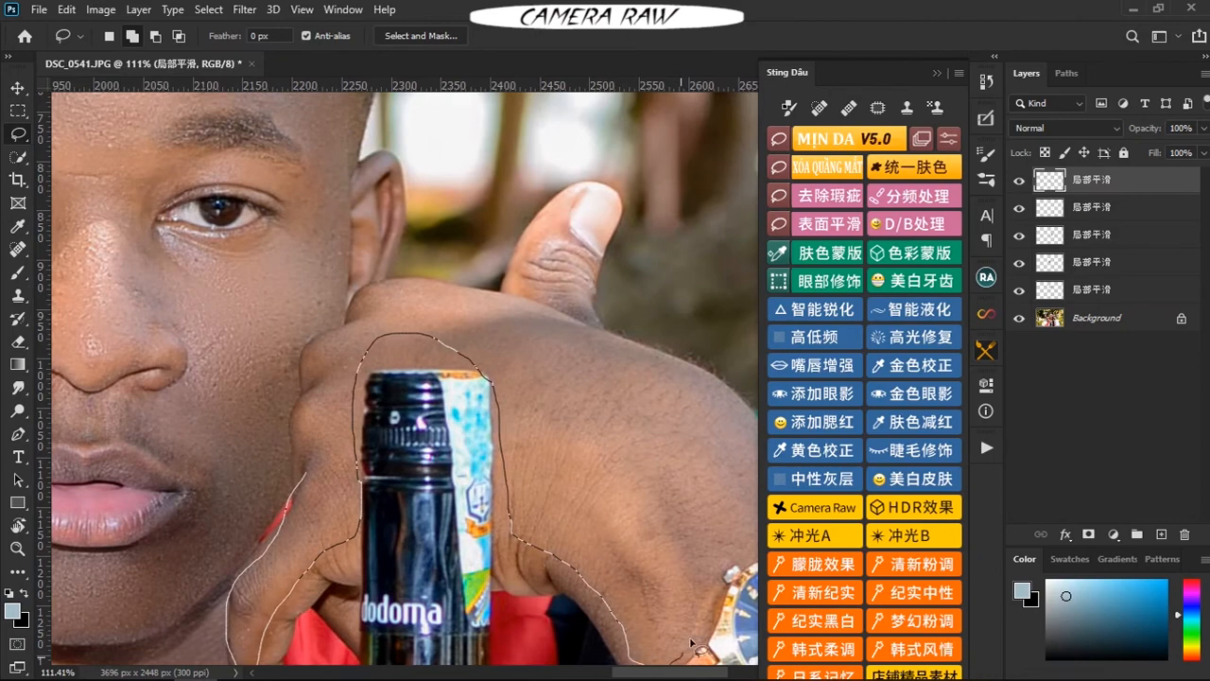
pyautogui.moveTo(687, 652); pyautogui.dragTo(441, 620)
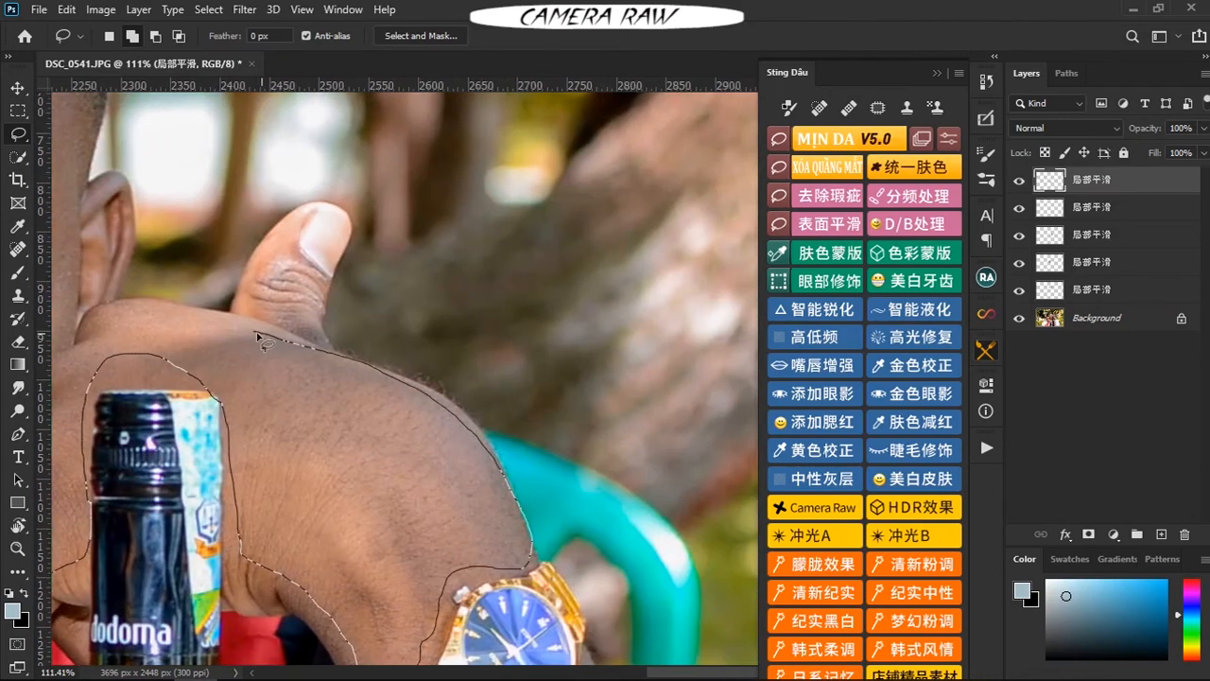
pyautogui.moveTo(254, 335); pyautogui.dragTo(421, 404)
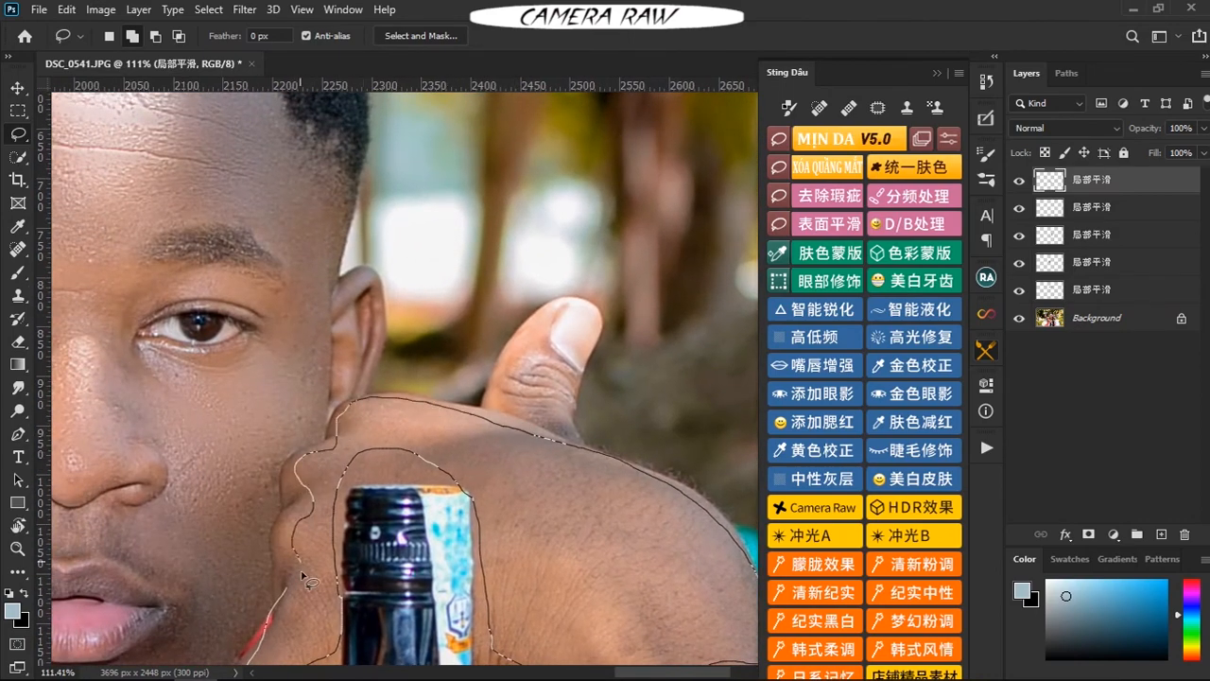
pyautogui.click(803, 195)
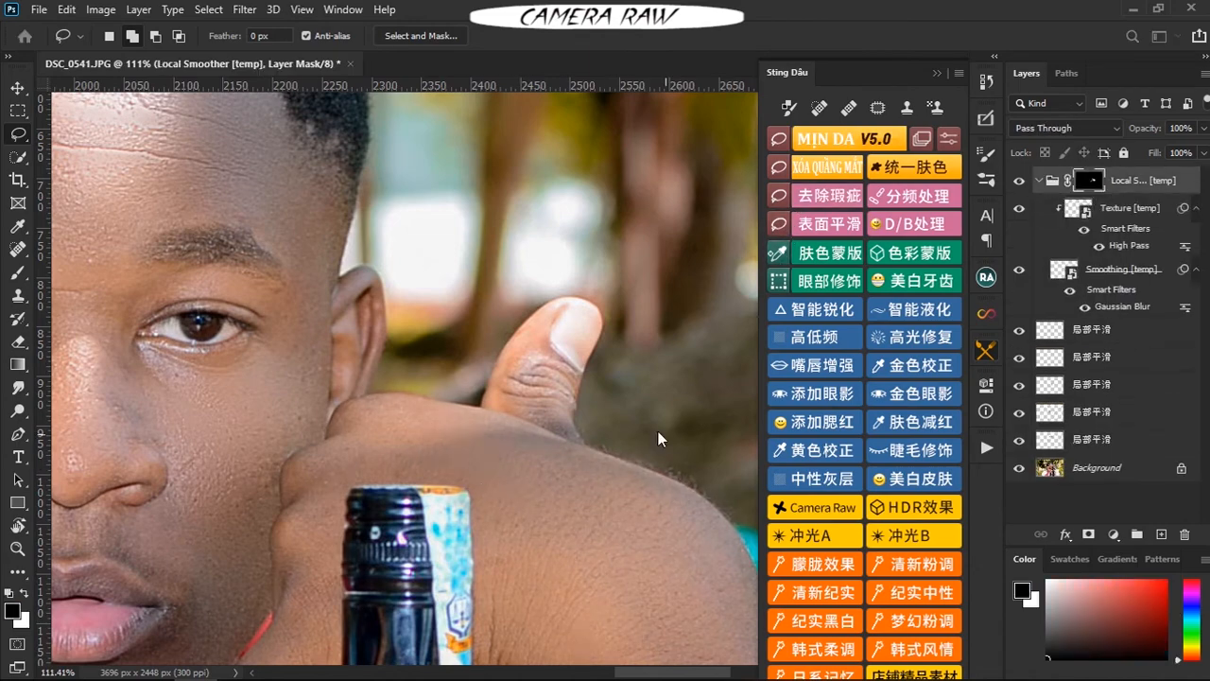
pyautogui.click(637, 372)
# Lasso the strip of wrist between the watch and the white sleeve and apply local smoothing.
pyautogui.scroll(-10, 532, 394)
pyautogui.scroll(10, 581, 454)
pyautogui.moveTo(558, 326); pyautogui.dragTo(517, 423)
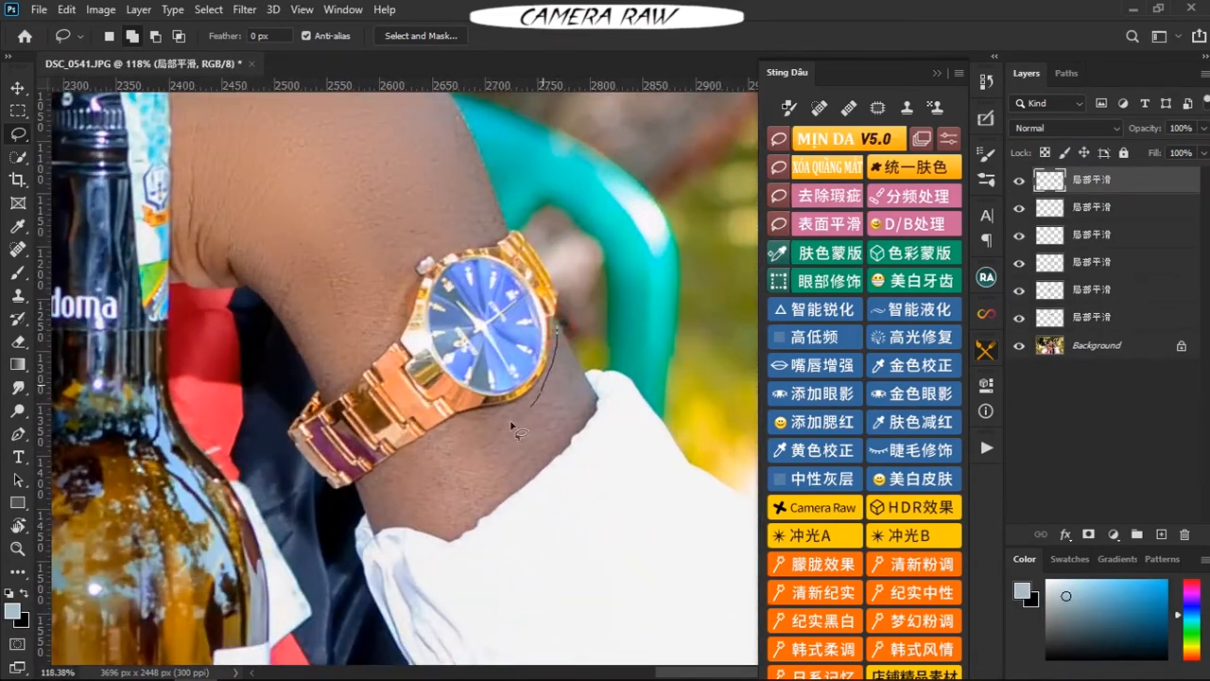
pyautogui.moveTo(564, 337); pyautogui.dragTo(558, 328)
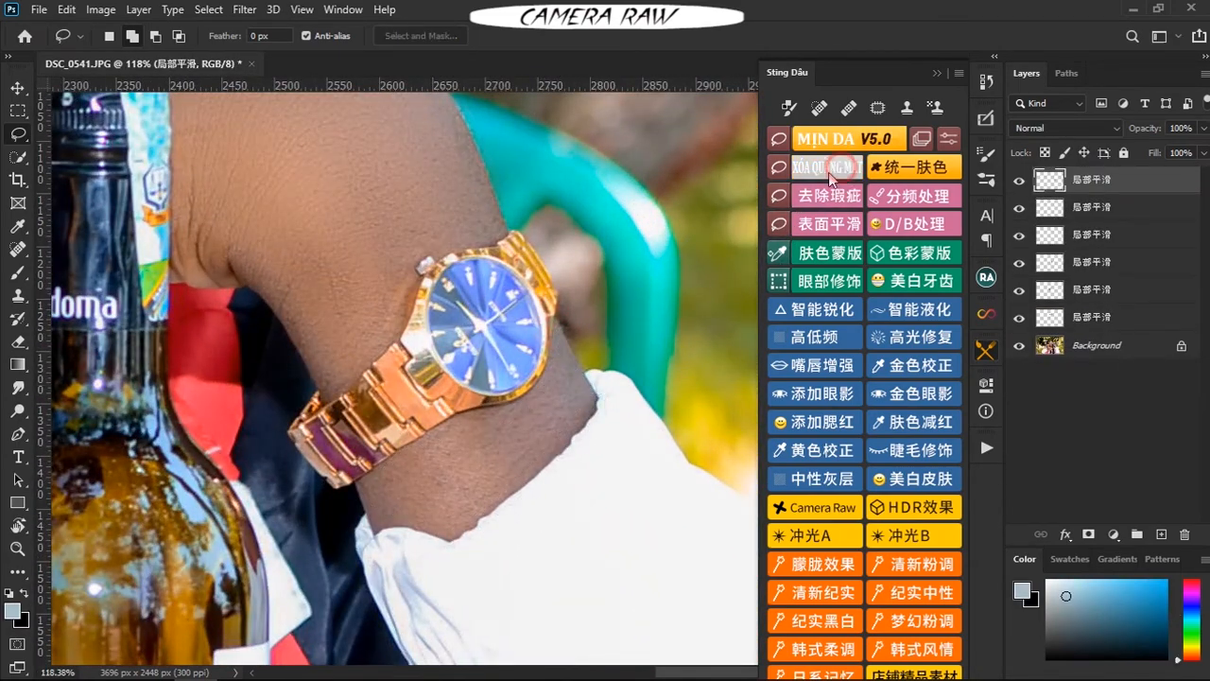
pyautogui.click(804, 195)
pyautogui.click(634, 373)
# Lasso the forearm and back of the hand holding the phone and apply local smoothing.
pyautogui.scroll(-10, 567, 397)
pyautogui.scroll(10, 508, 357)
pyautogui.moveTo(506, 355); pyautogui.dragTo(361, 508)
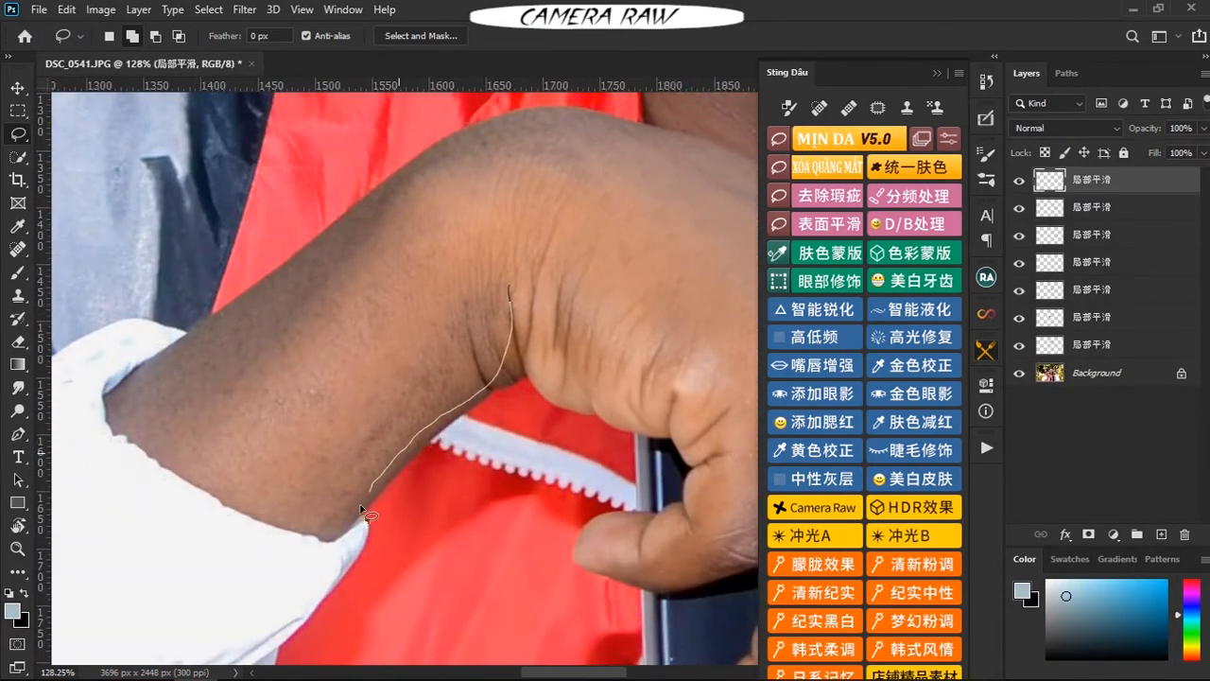
pyautogui.moveTo(181, 353)
pyautogui.mouseDown()
pyautogui.moveTo(292, 248)
pyautogui.moveTo(443, 158)
pyautogui.moveTo(133, 278)
pyautogui.moveTo(331, 307)
pyautogui.moveTo(583, 400)
pyautogui.mouseUp()
pyautogui.press('space')
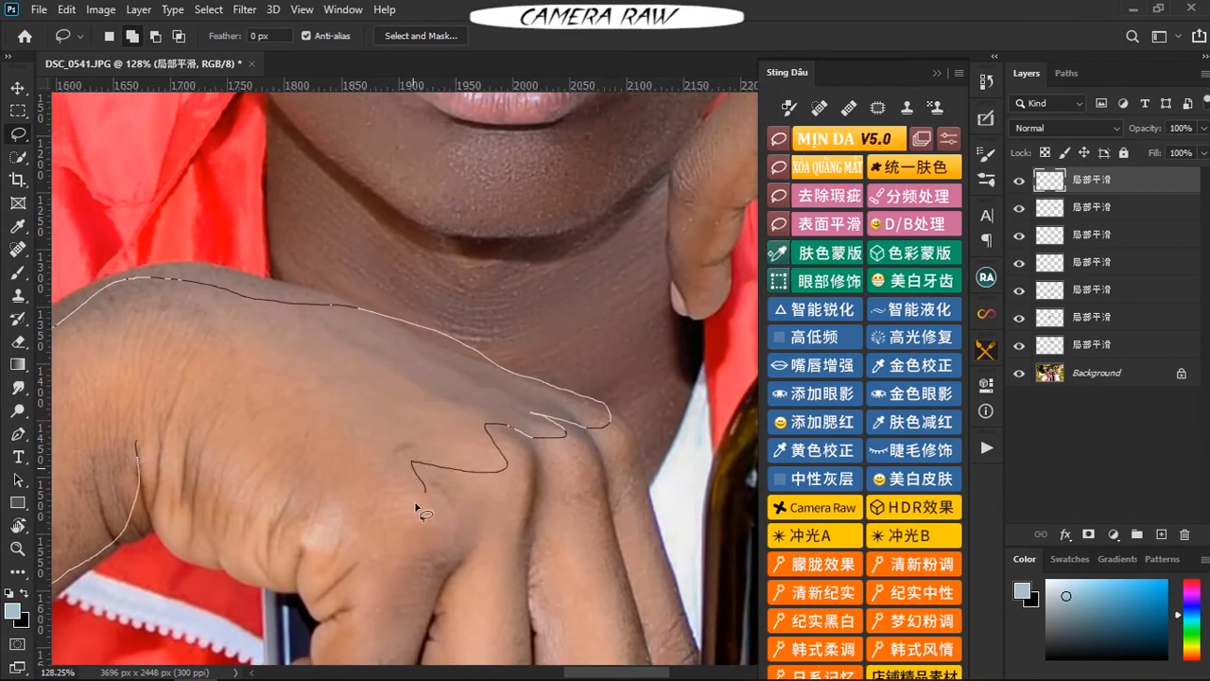
pyautogui.moveTo(161, 451); pyautogui.dragTo(157, 453)
pyautogui.click(778, 167)
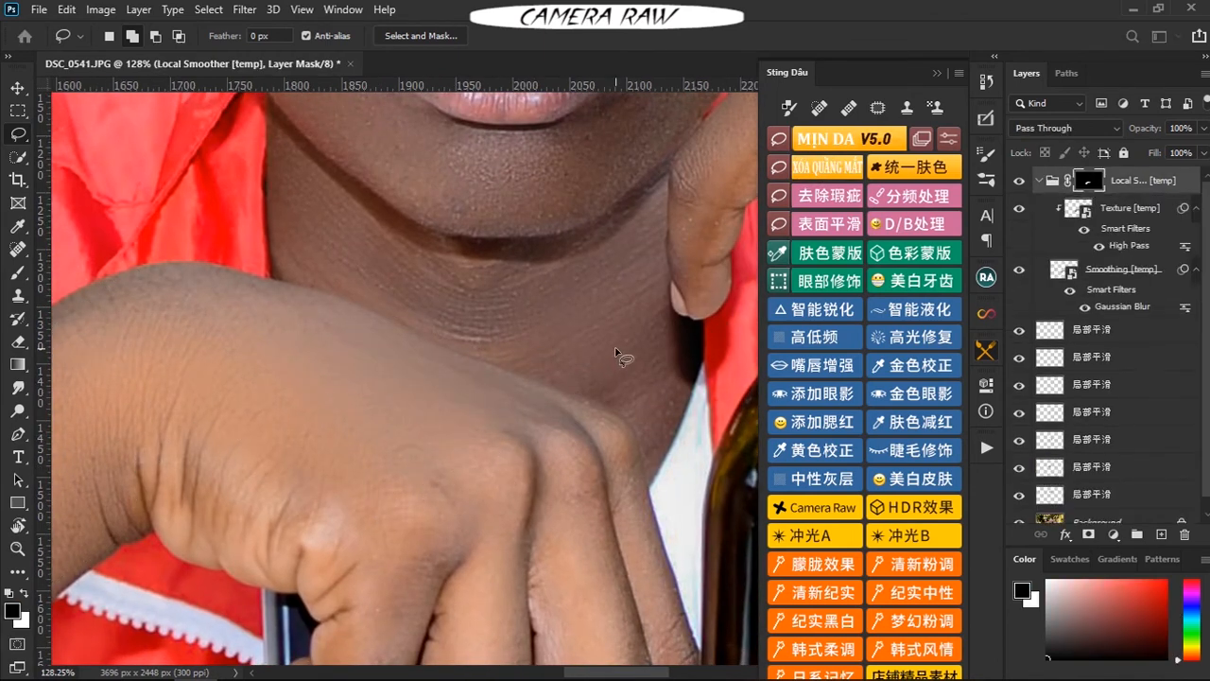
pyautogui.click(636, 375)
# Lasso the fingers of the hand holding the phone and apply local smoothing to them.
pyautogui.scroll(-5, 507, 418)
pyautogui.moveTo(508, 419); pyautogui.dragTo(443, 369)
pyautogui.scroll(4, 512, 378)
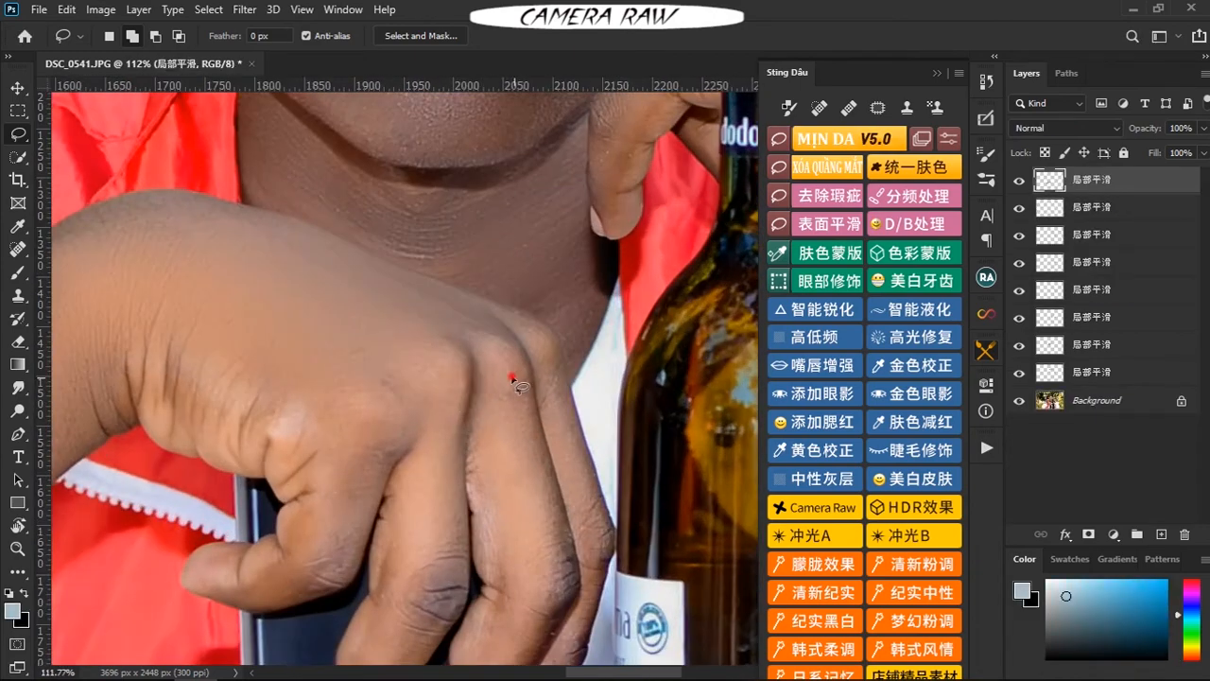
pyautogui.moveTo(483, 644); pyautogui.dragTo(483, 408)
pyautogui.moveTo(483, 407); pyautogui.dragTo(469, 485)
pyautogui.moveTo(577, 331); pyautogui.dragTo(508, 142)
pyautogui.moveTo(427, 168)
pyautogui.mouseDown()
pyautogui.moveTo(375, 423)
pyautogui.moveTo(427, 175)
pyautogui.mouseUp()
pyautogui.moveTo(559, 140)
pyautogui.mouseDown()
pyautogui.moveTo(605, 359)
pyautogui.moveTo(563, 141)
pyautogui.mouseUp()
pyautogui.click(838, 161)
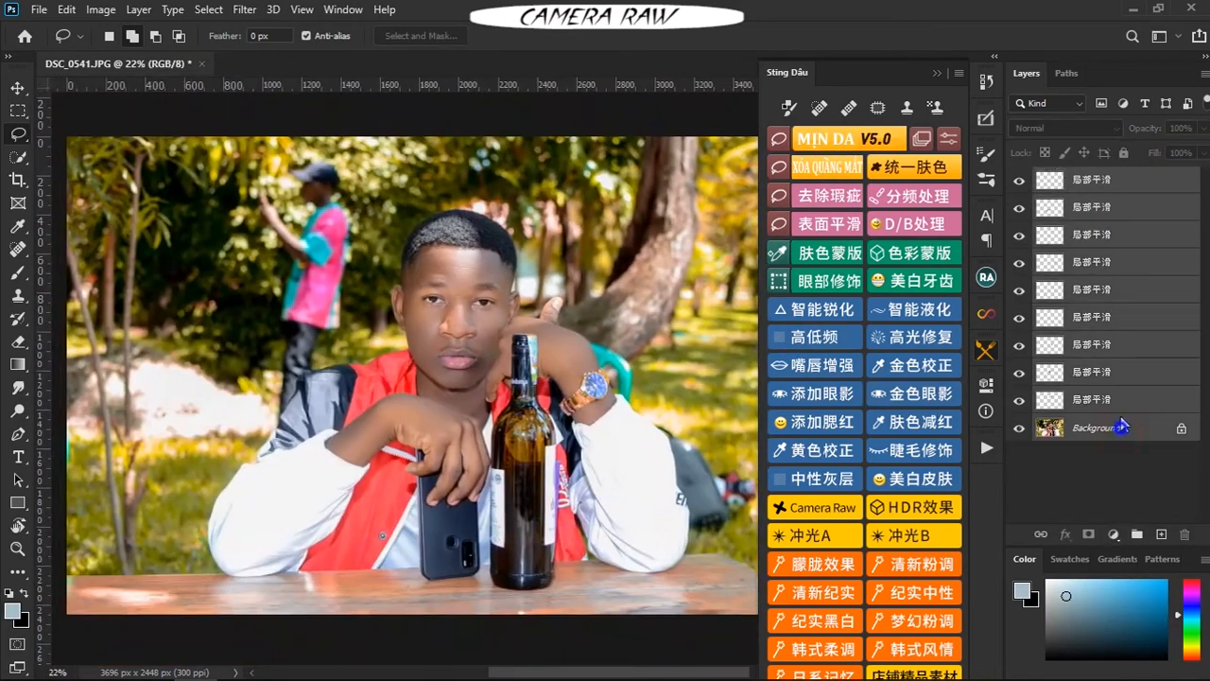
# Merge all the smoothing layers into the Background layer.
pyautogui.rightClick(1121, 425)
pyautogui.click(1075, 488)
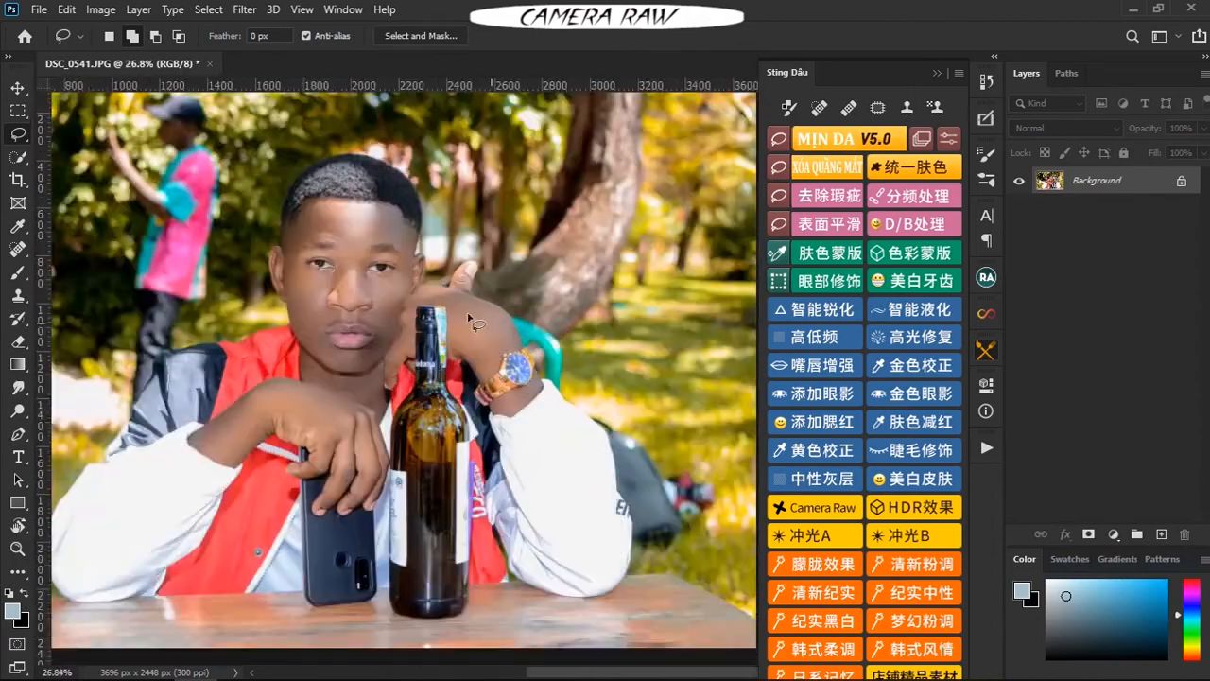
pyautogui.scroll(5, 430, 320)
pyautogui.scroll(-3, 429, 319)
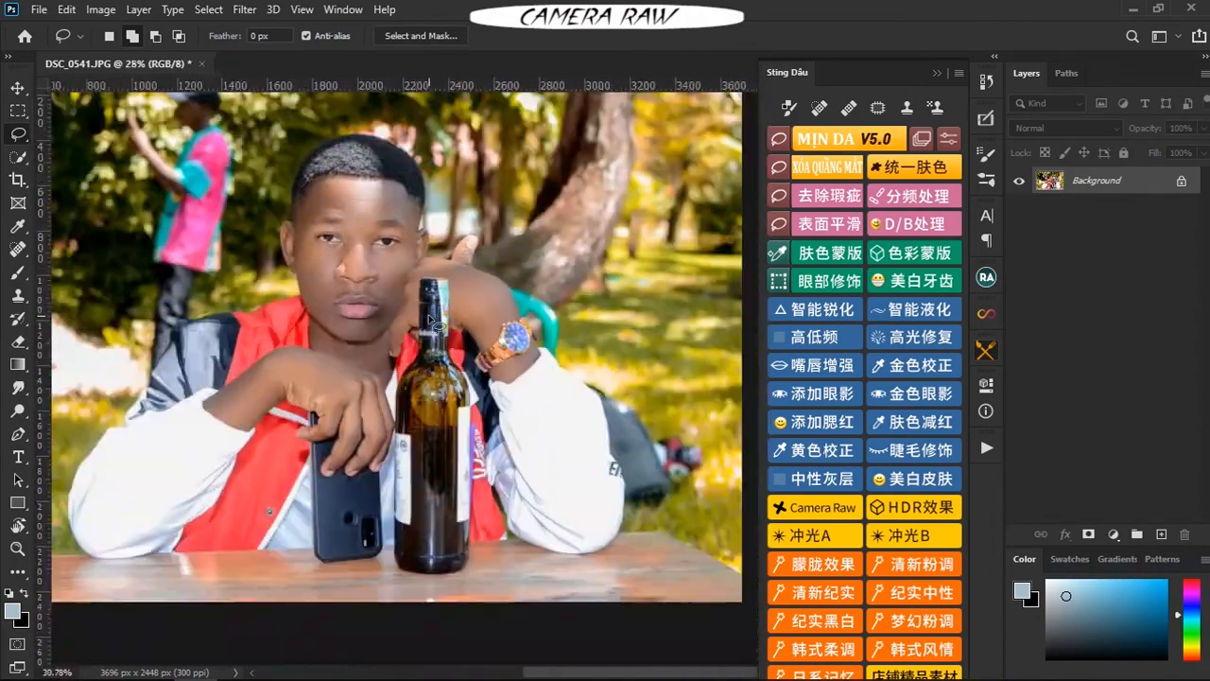
# Apply a Camera Raw adjustment to the merged photo with Clarity +15 and Texture +4.
pyautogui.hotkey('ctrl', 'shift', 'a')
pyautogui.scroll(-3, 971, 482)
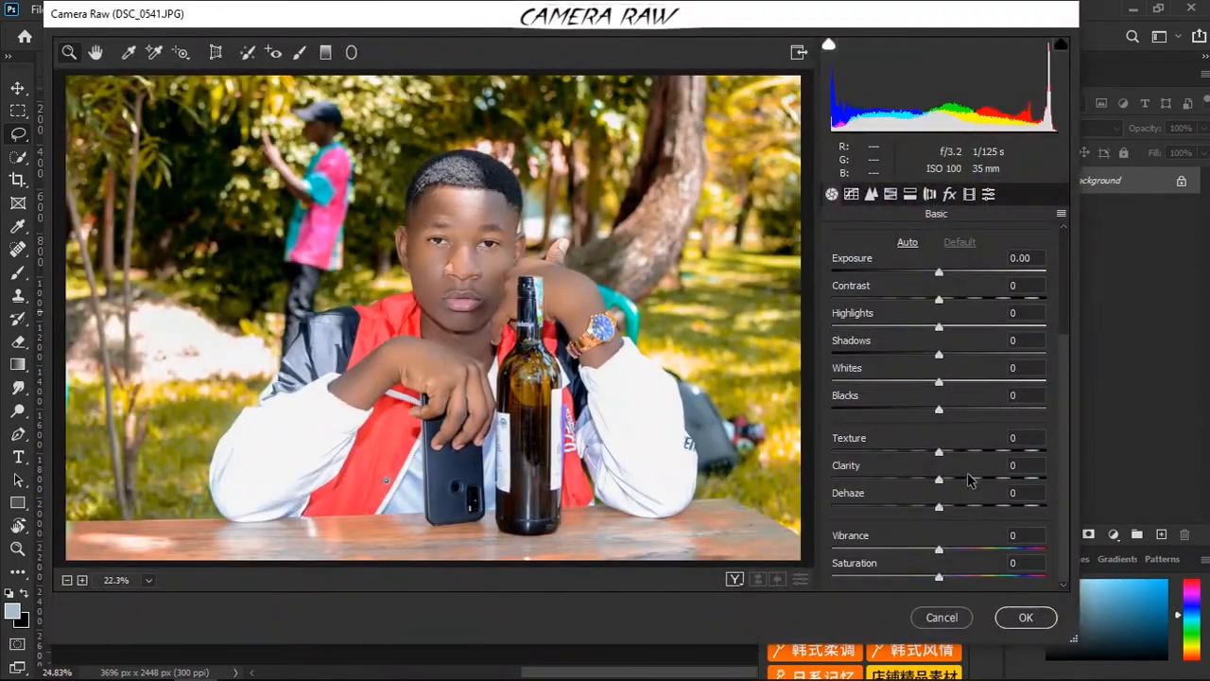
pyautogui.moveTo(939, 481); pyautogui.dragTo(945, 452)
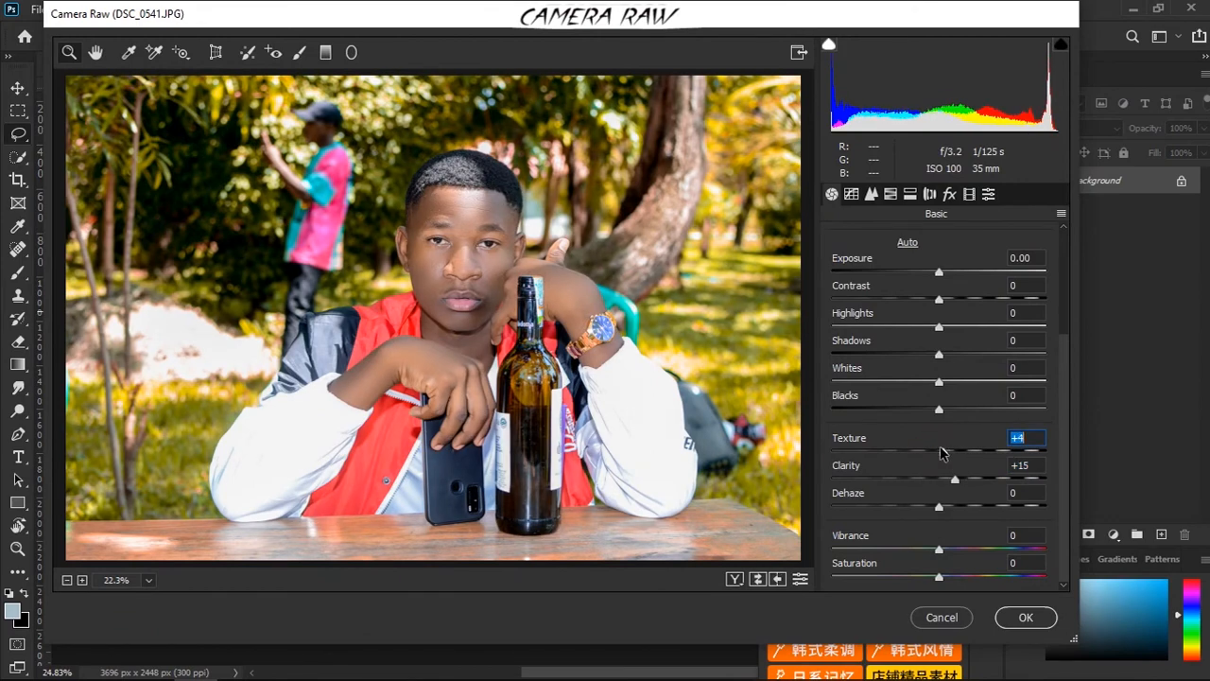
pyautogui.click(1025, 617)
# Examine the finished portrait up close and as a whole to judge the retouch and color grading.
pyautogui.scroll(4, 359, 227)
pyautogui.scroll(-6, 360, 215)
pyautogui.scroll(6, 360, 203)
pyautogui.scroll(-6, 359, 204)
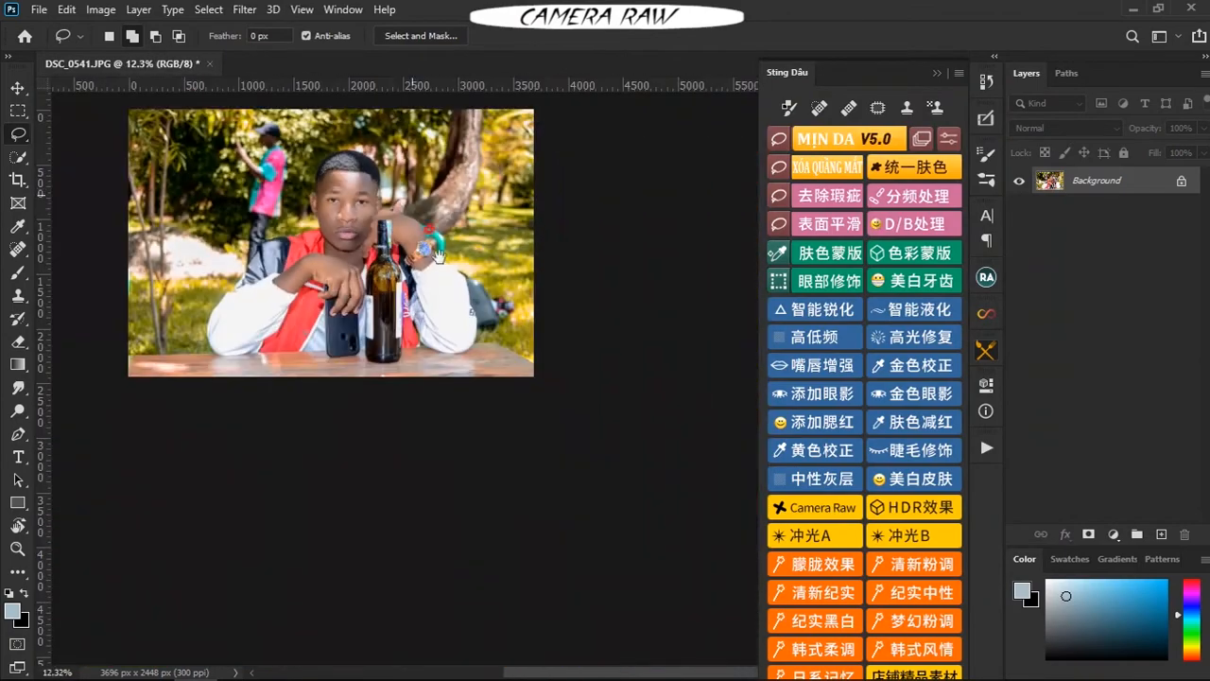
pyautogui.scroll(7, 362, 338)
pyautogui.scroll(-5, 379, 314)
pyautogui.scroll(-2, 381, 315)
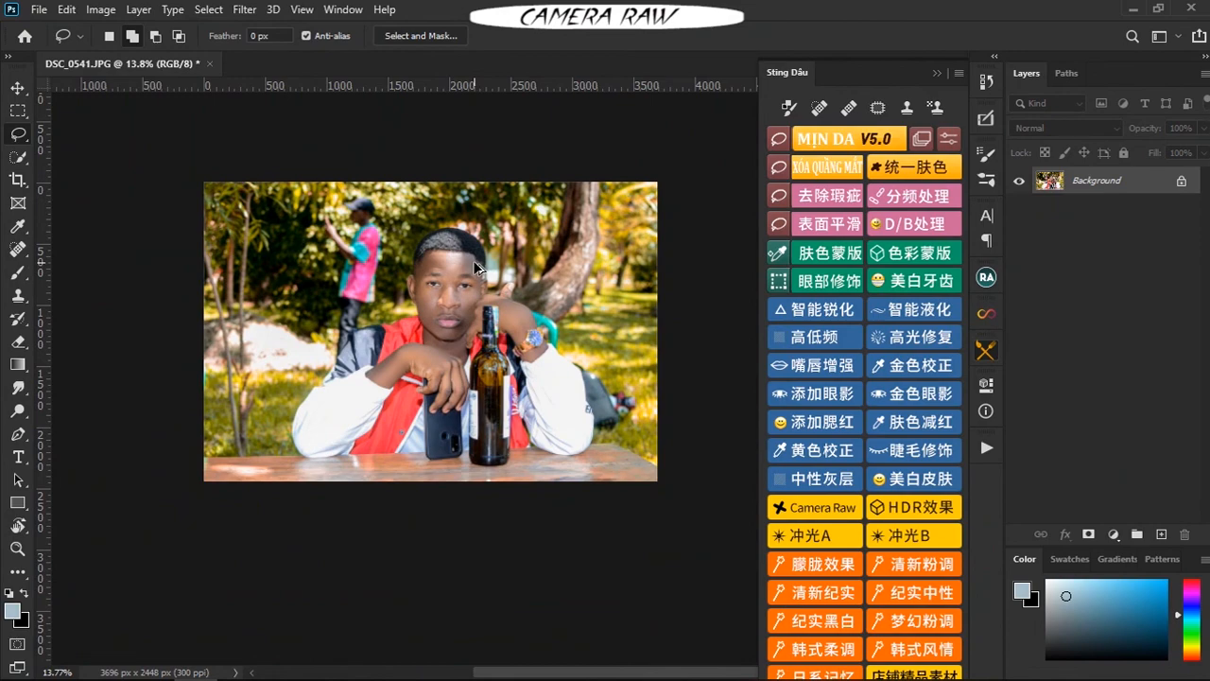
pyautogui.scroll(2, 270, 346)
pyautogui.scroll(-4, 362, 324)
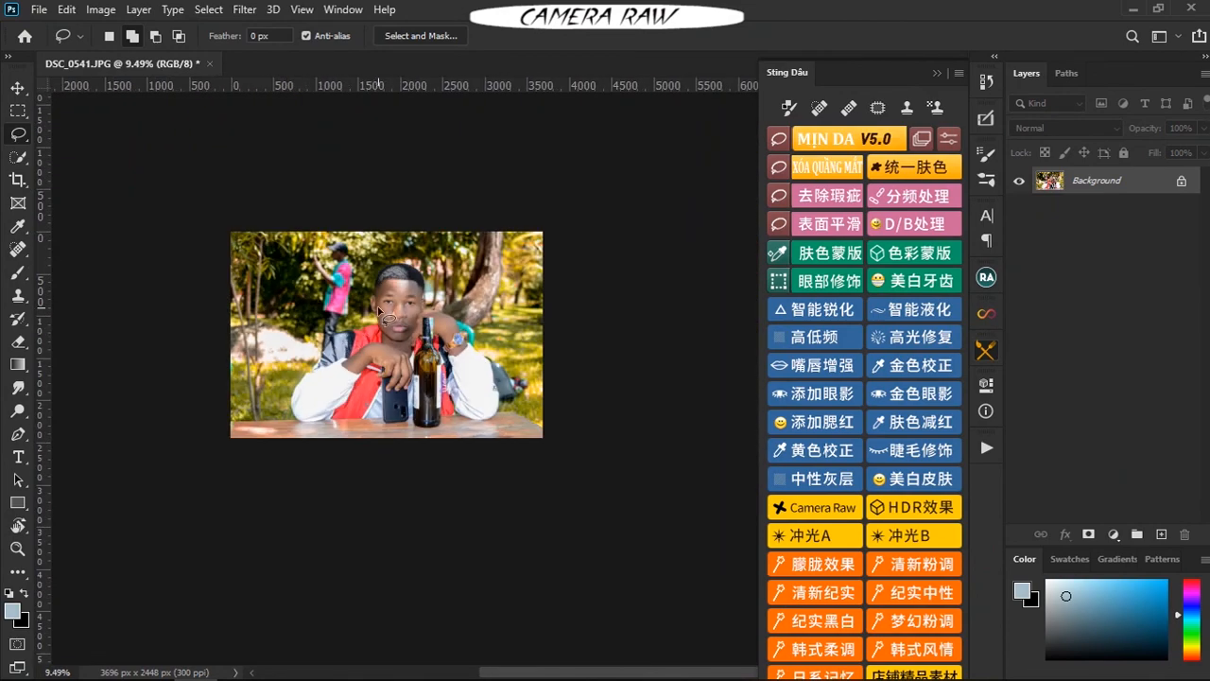